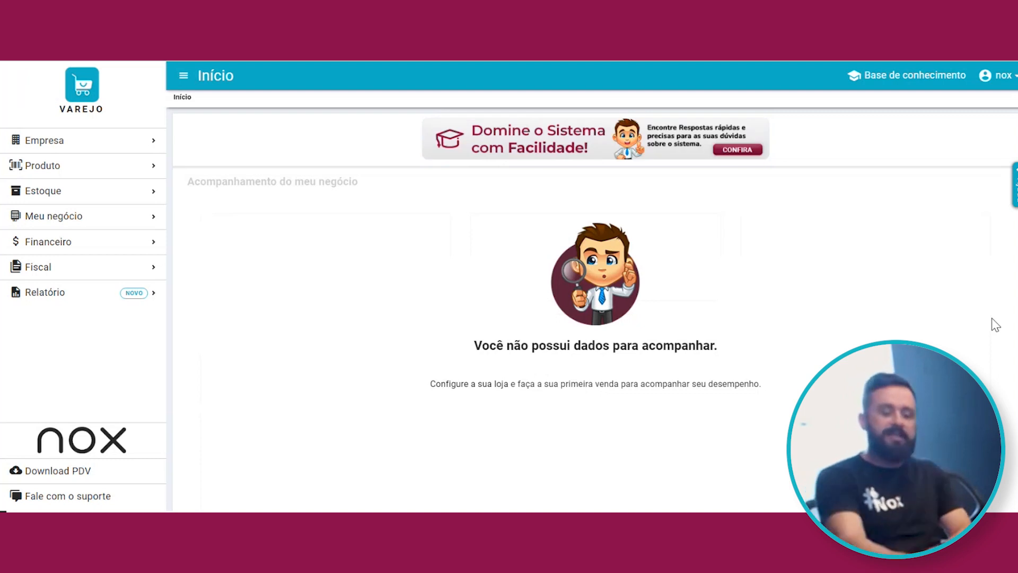
Step: Open the Tipo de pagamento list in the Financeiro area
left_click(48, 243)
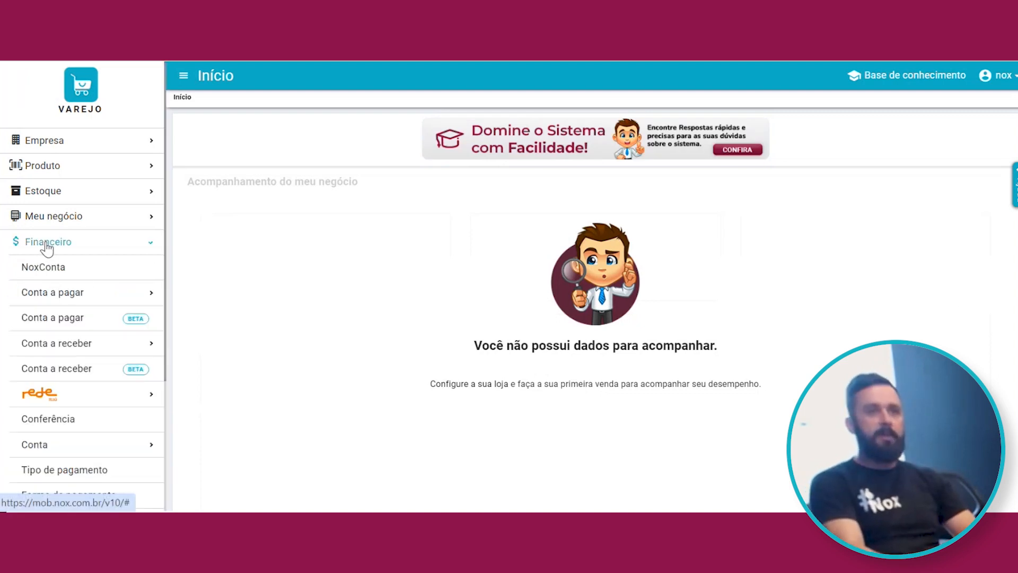
scroll(87, 371, "down", 2)
left_click(31, 441)
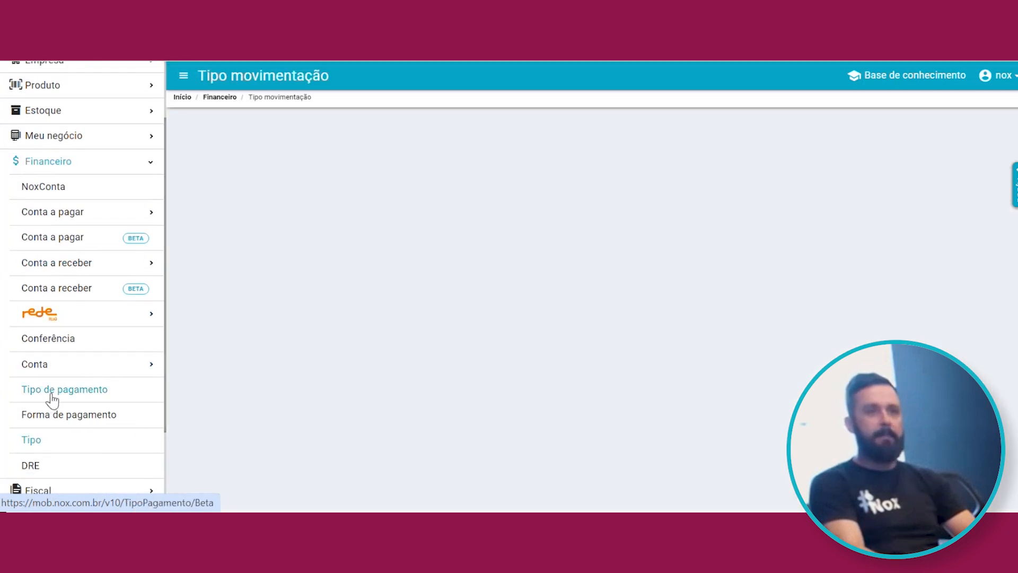
left_click(52, 396)
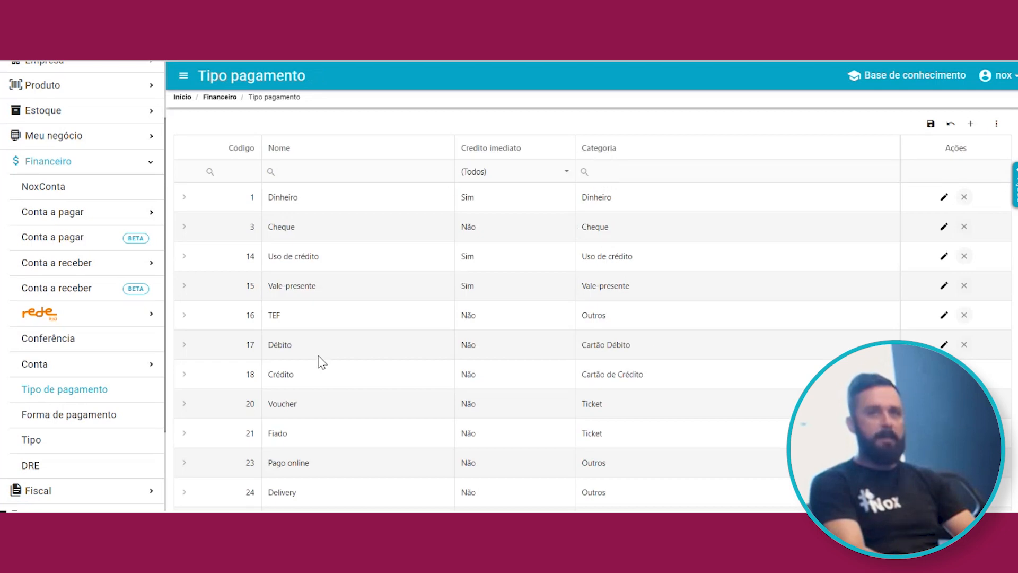
Step: Add the Exibir PDV column to the payment types list and sort it so the types shown in the PDV come first
left_click(995, 127)
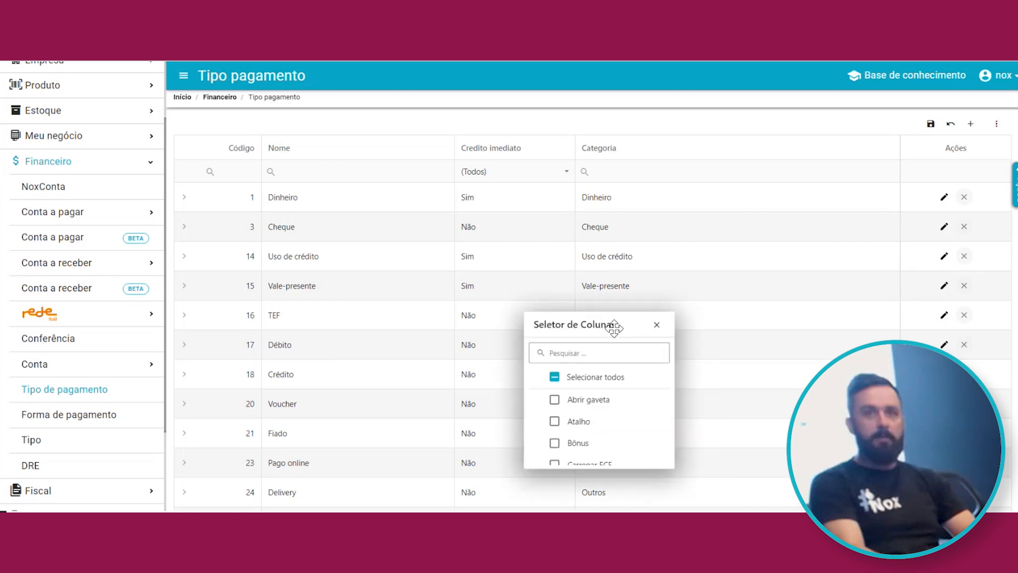
left_click_drag(614, 328, 626, 275)
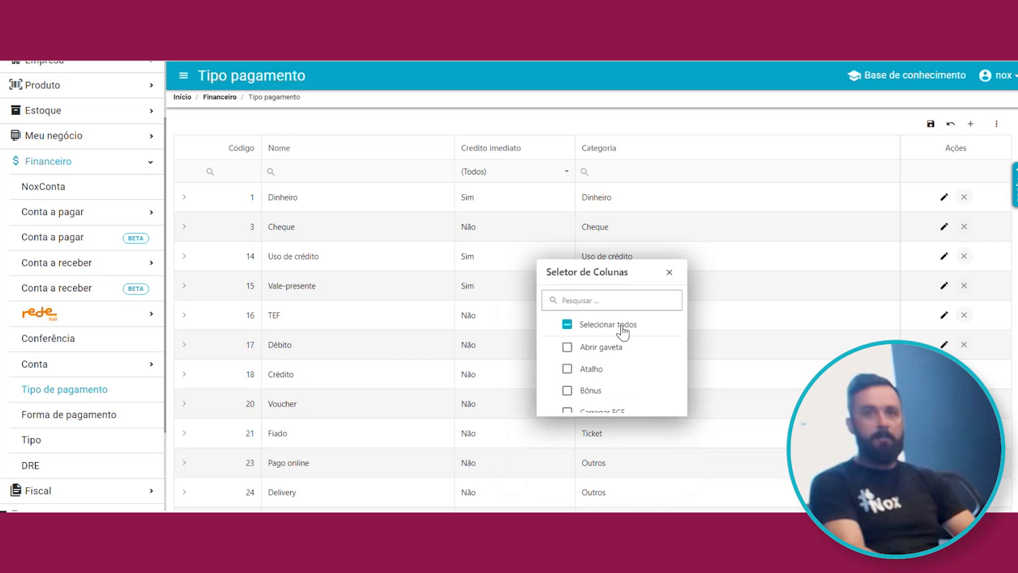
scroll(623, 332, "down", 5)
scroll(616, 341, "up", 3)
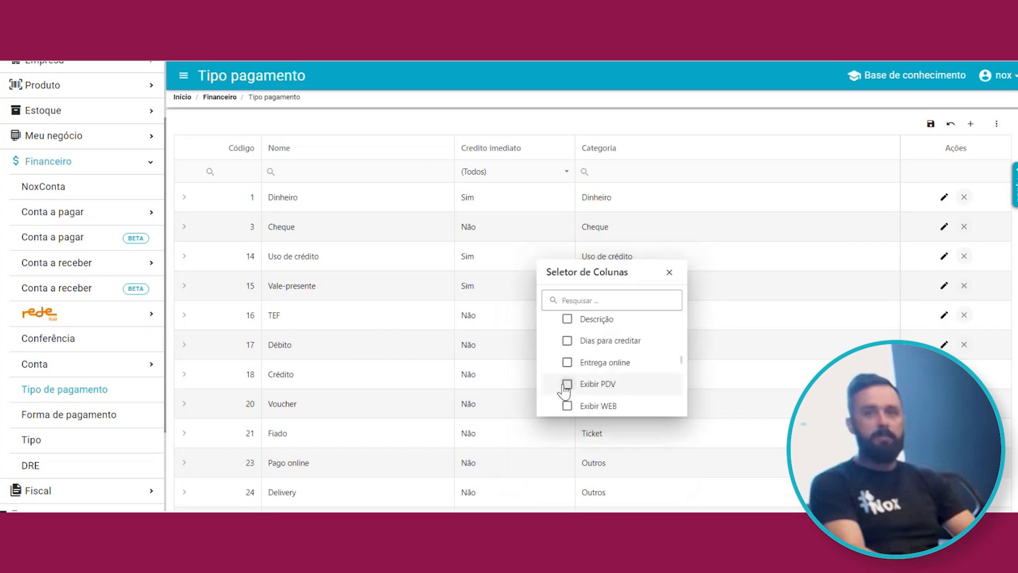
left_click(566, 384)
left_click(669, 272)
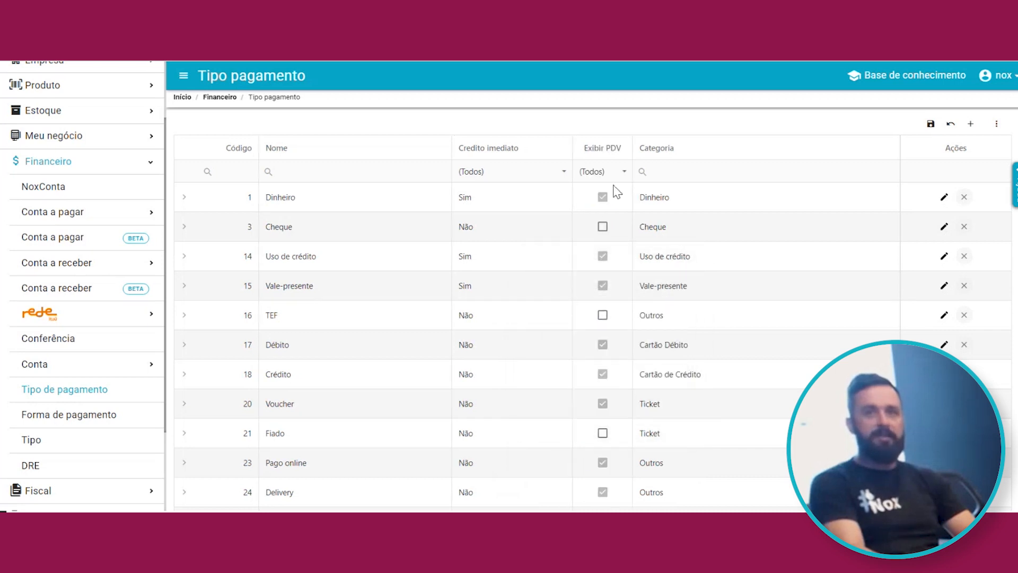
left_click(606, 153)
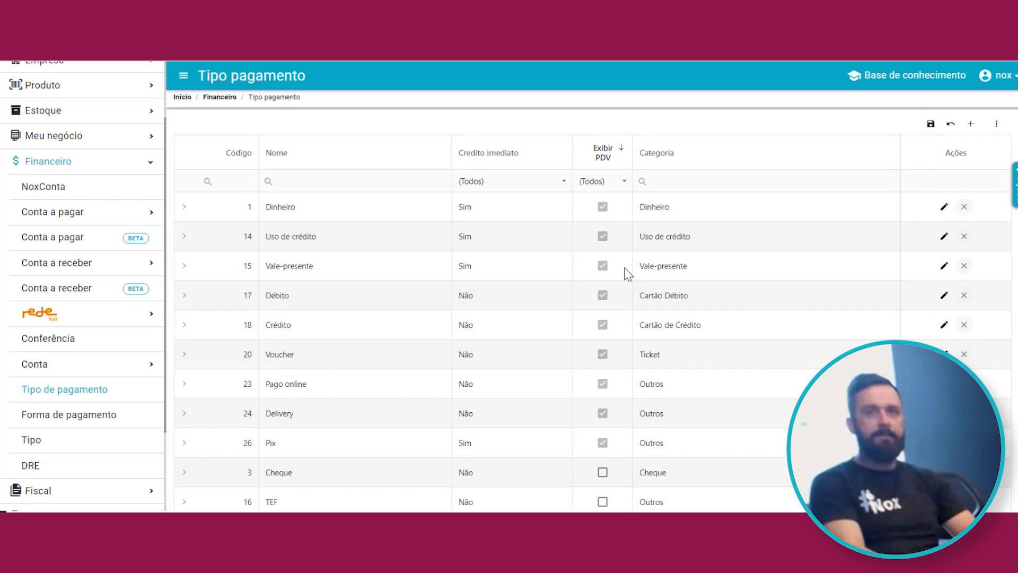
Step: Disable Exibir PDV for the Delivery payment type and save it
left_click(944, 413)
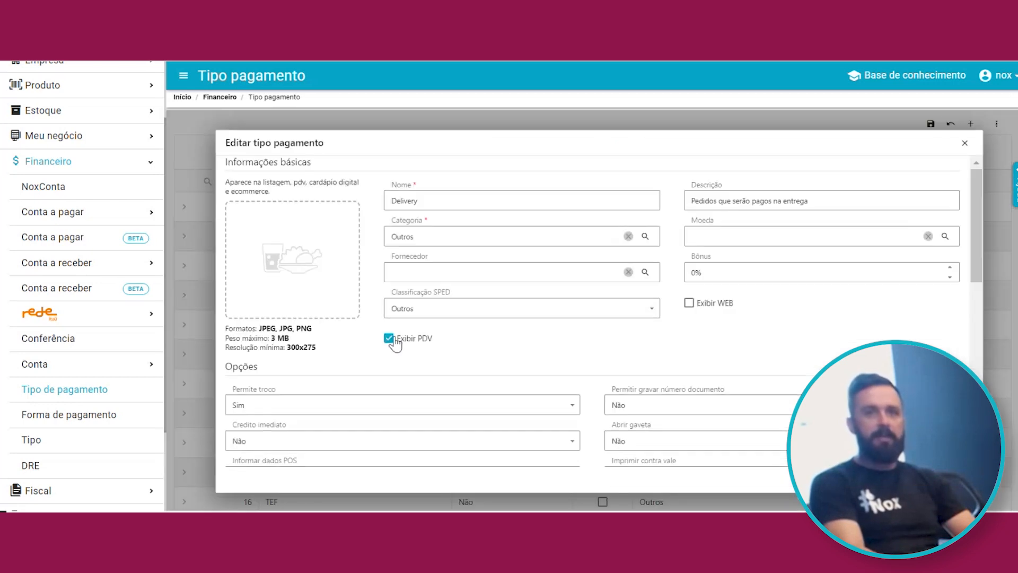
left_click(391, 338)
left_click(991, 358)
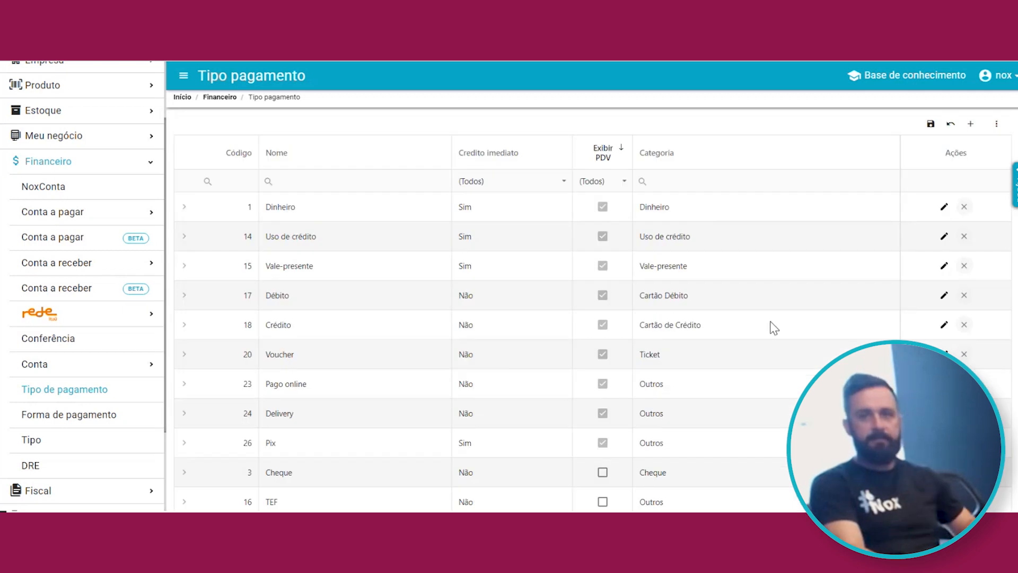
left_click(944, 413)
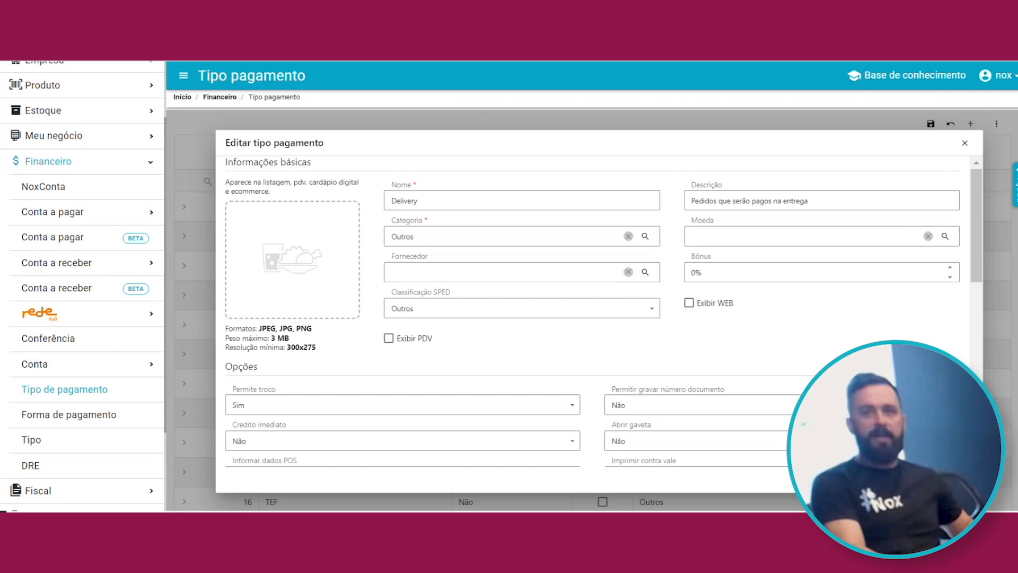
left_click(727, 398)
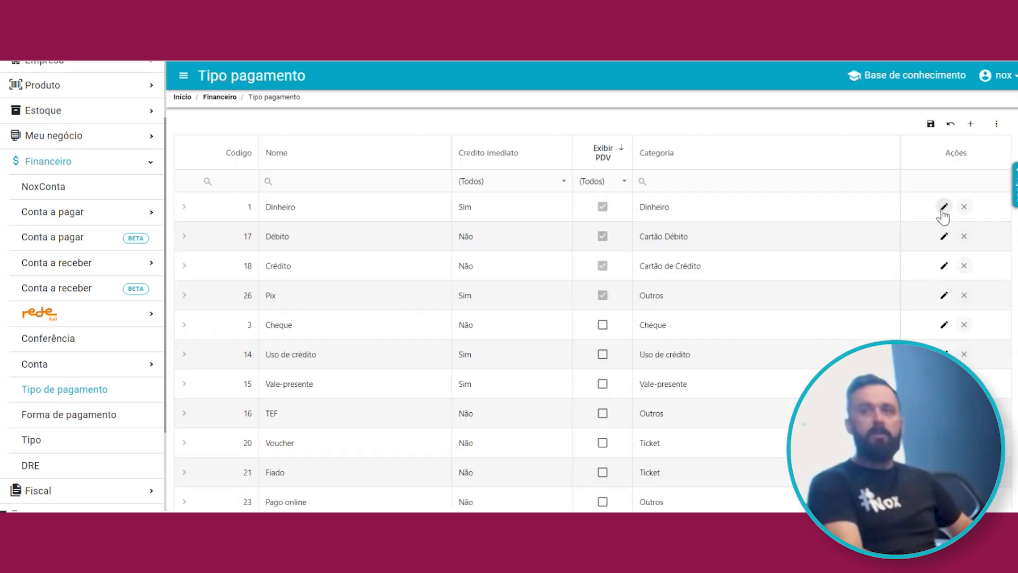
Step: Examine the options of the Dinheiro payment type, especially Crédito imediato, and return to the payment types list
left_click(944, 207)
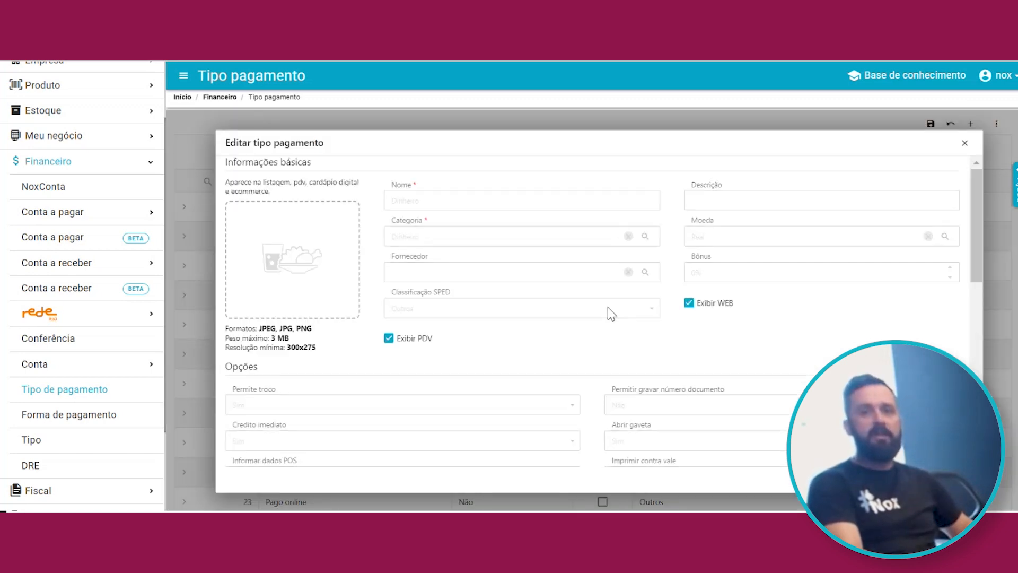
scroll(777, 333, "down", 3)
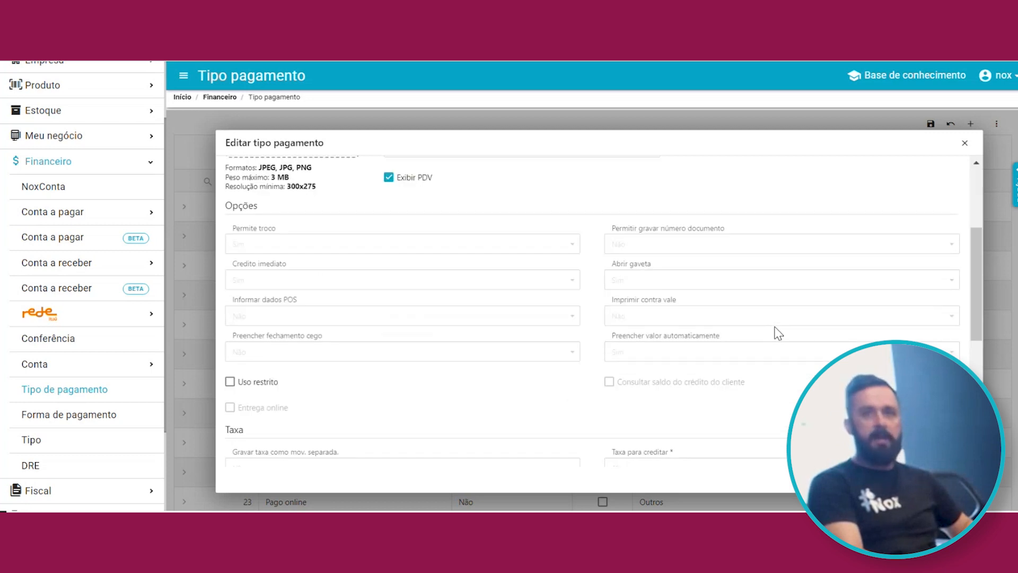
scroll(897, 187, "up", 3)
left_click(964, 143)
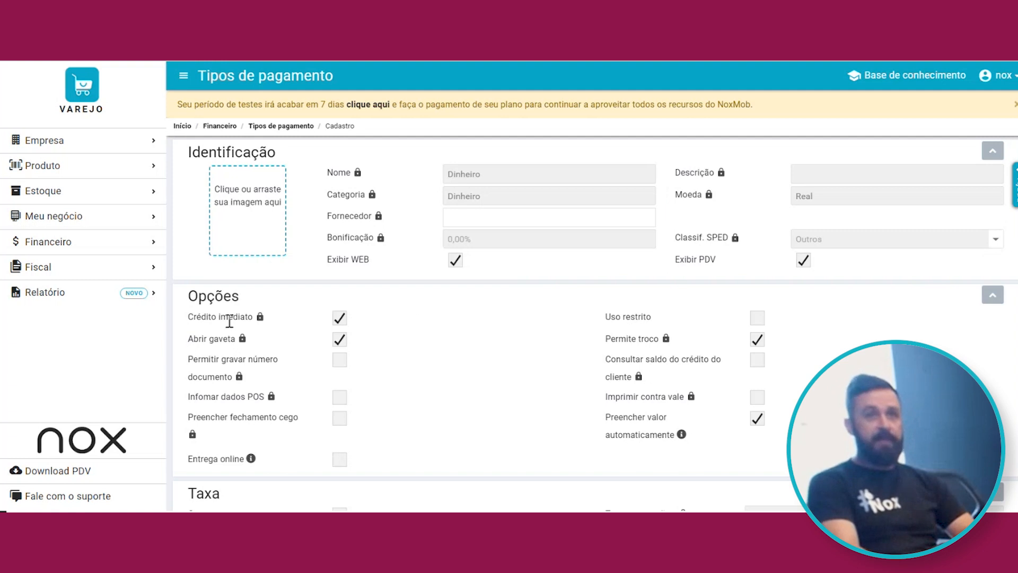
left_click_drag(189, 317, 241, 318)
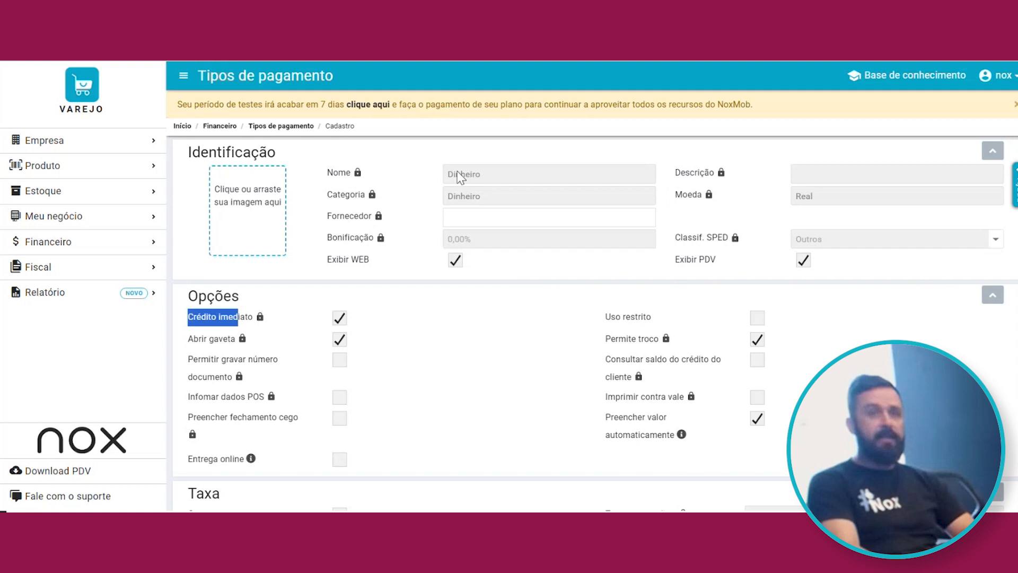
left_click(250, 317)
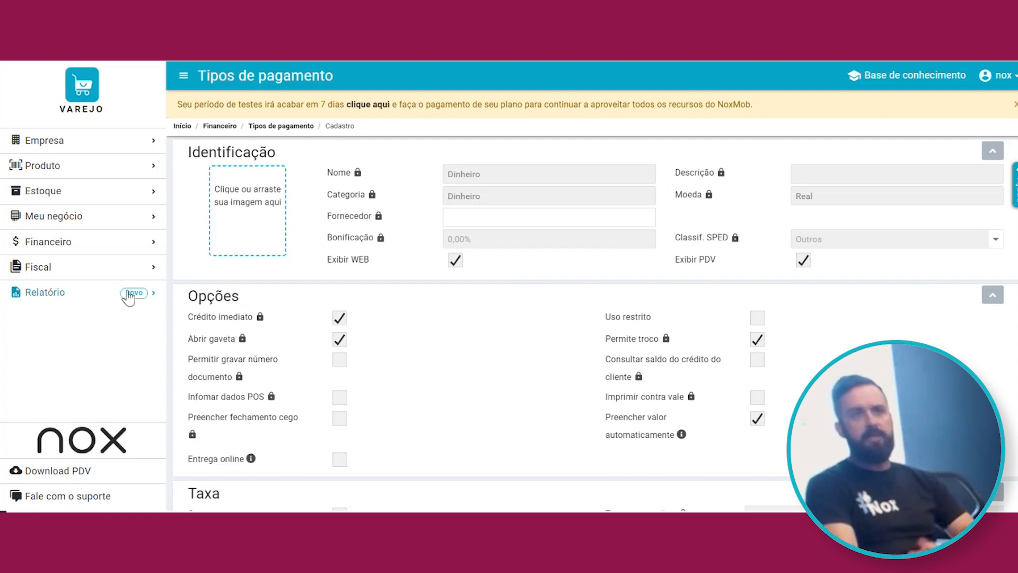
left_click(281, 125)
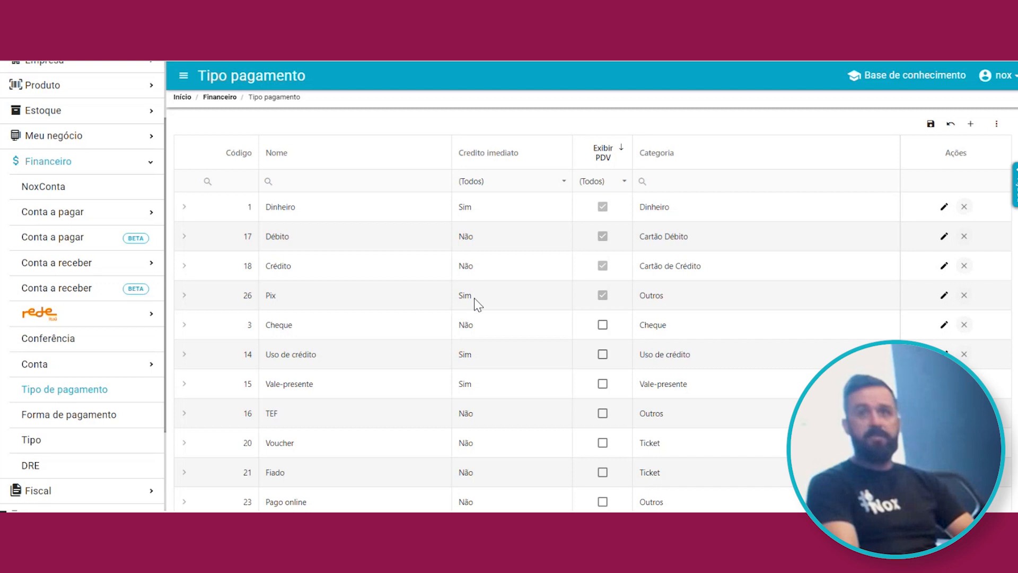
Step: Edit the Pix payment type and set Credito imediato to Não
left_click(943, 294)
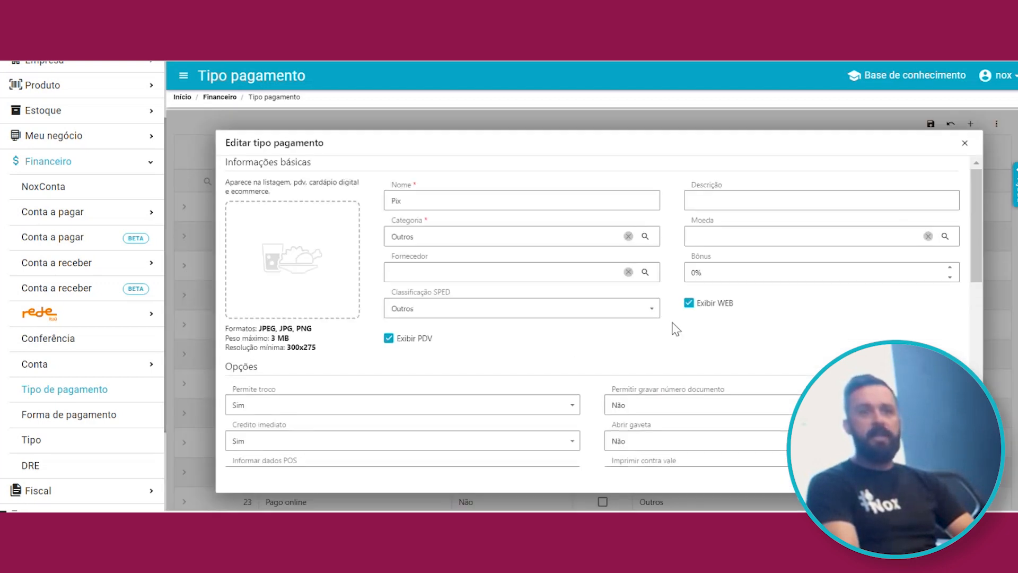
scroll(674, 329, "down", 3)
left_click(358, 284)
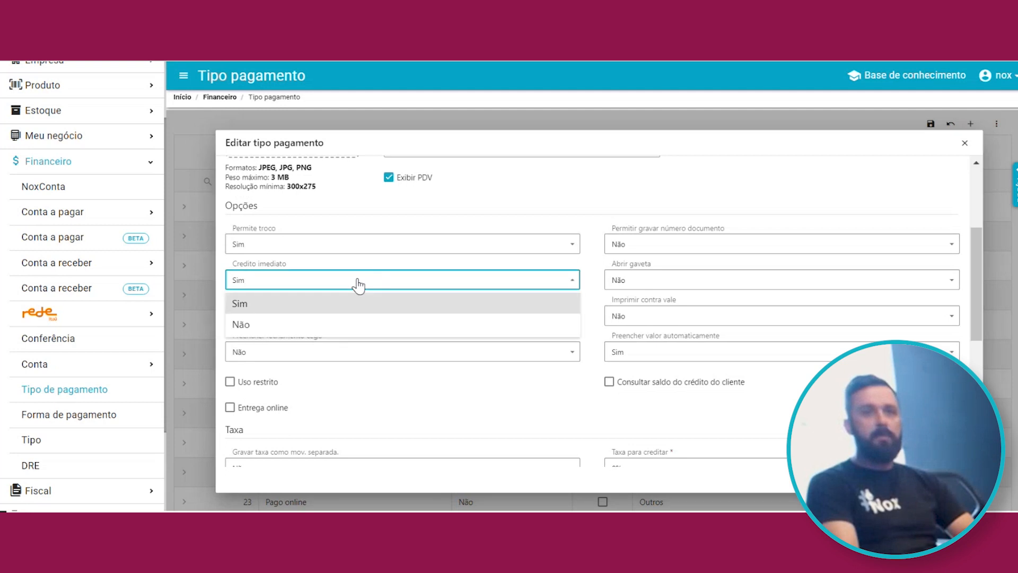
left_click(245, 325)
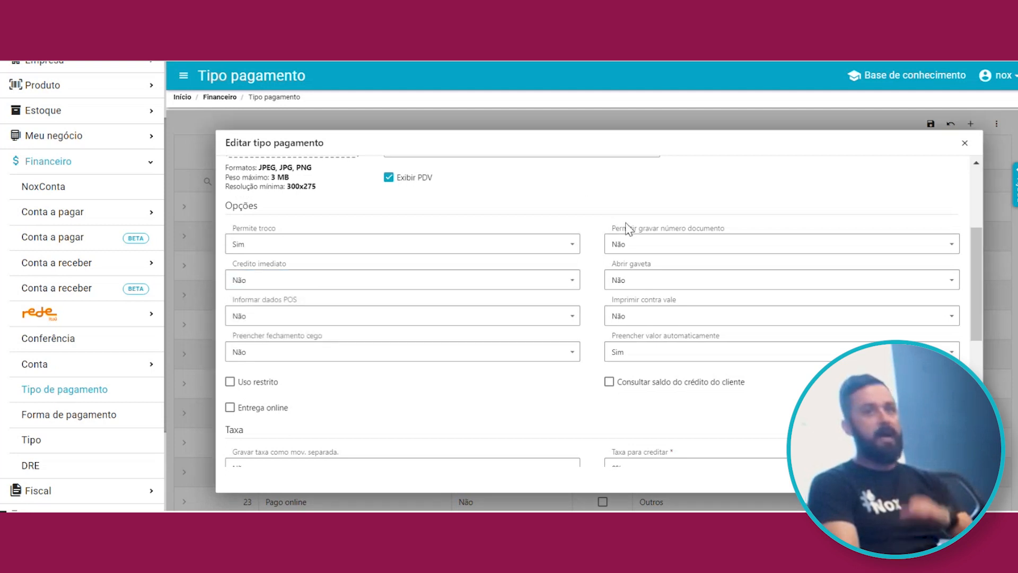
scroll(631, 229, "up", 3)
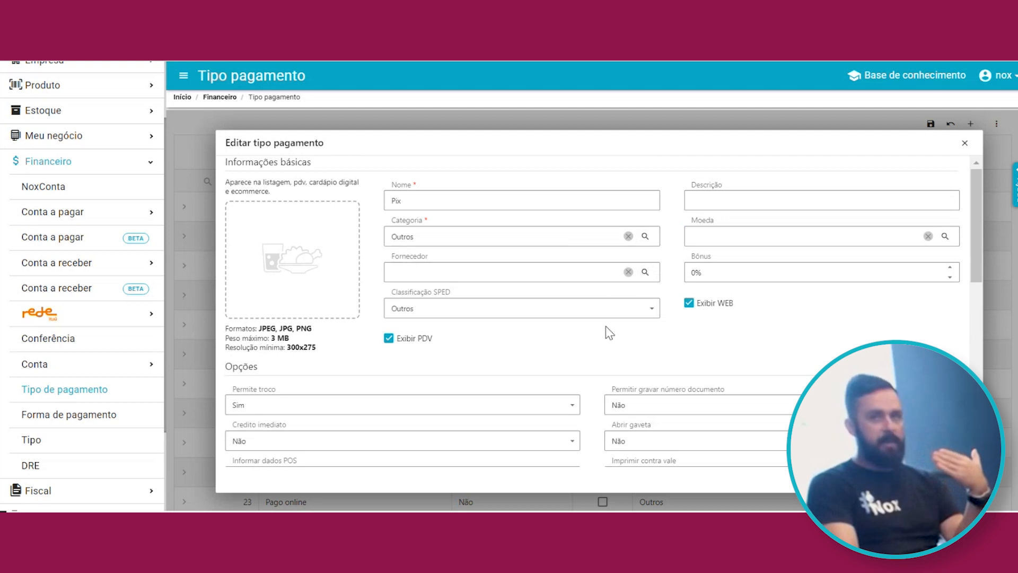
Step: Set the Pix payment type's Taxa para creditar to 1% and Dias para creditar to 1
scroll(578, 368, "down", 3)
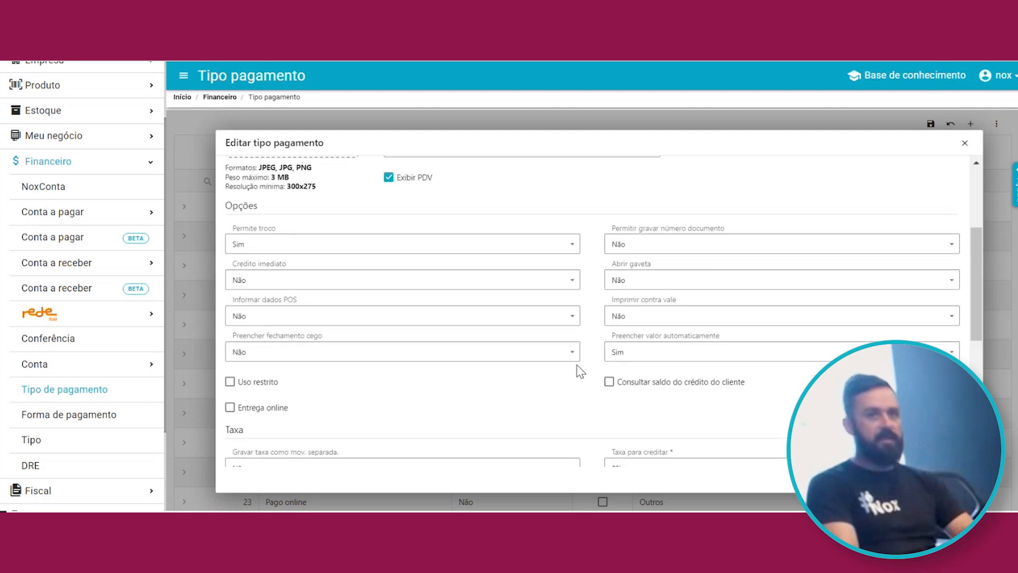
scroll(580, 371, "down", 2)
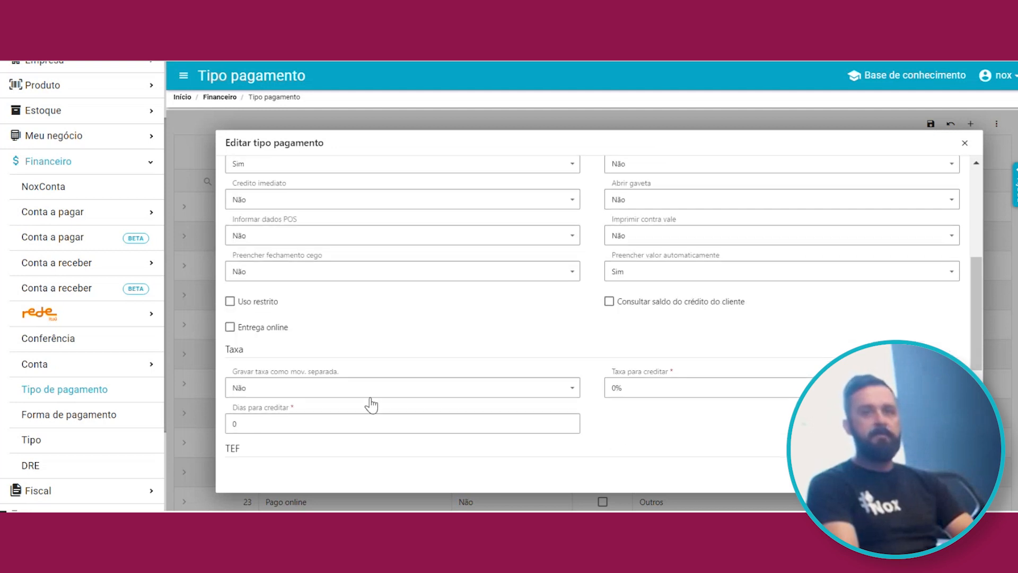
left_click(627, 386)
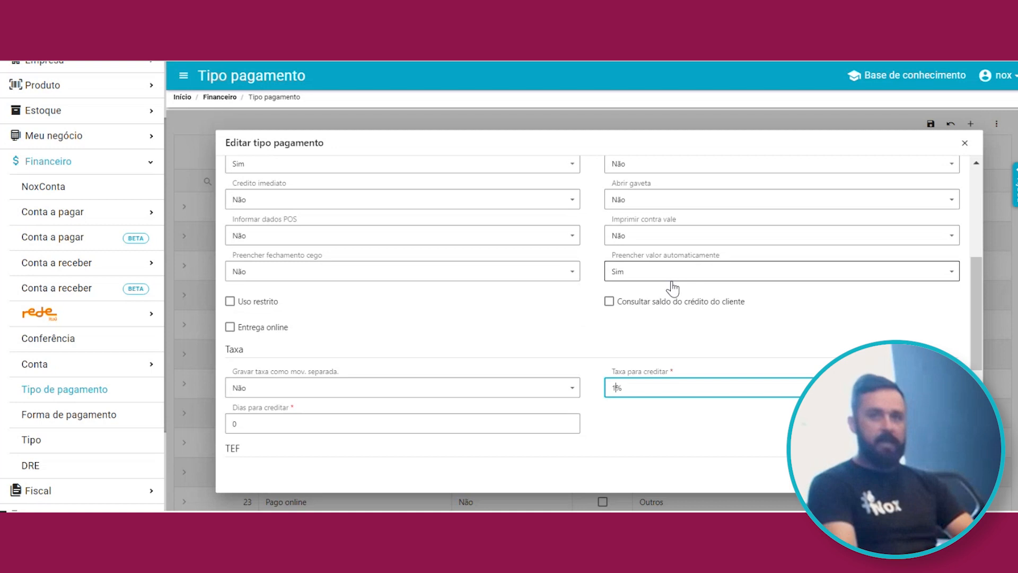
left_click(671, 464)
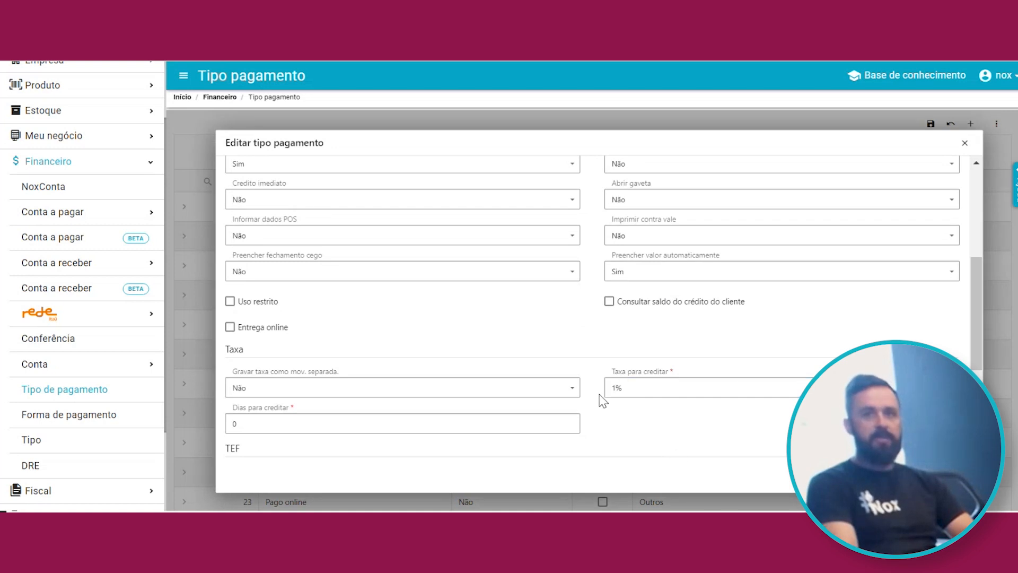
left_click(236, 422)
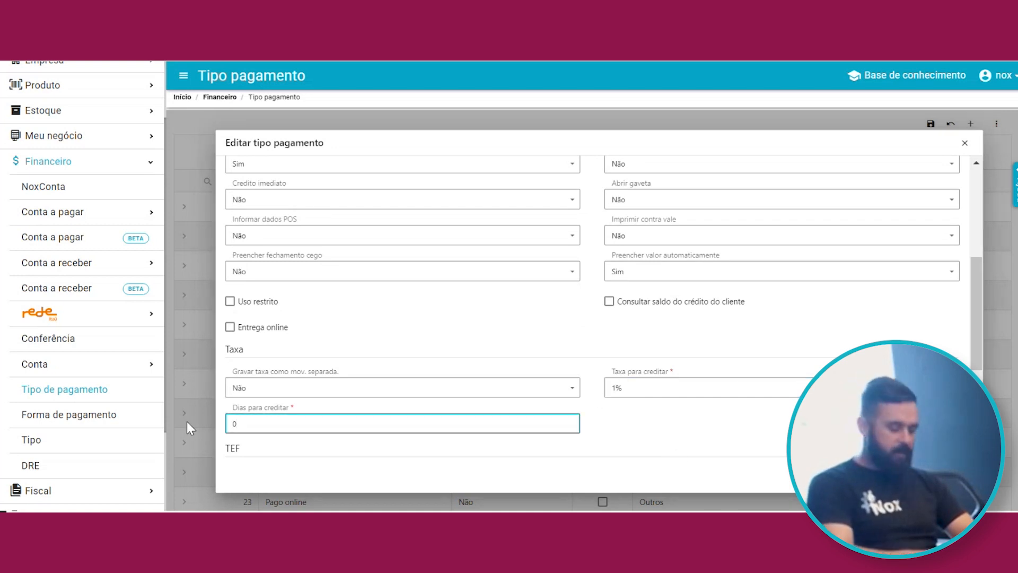
left_click(727, 442)
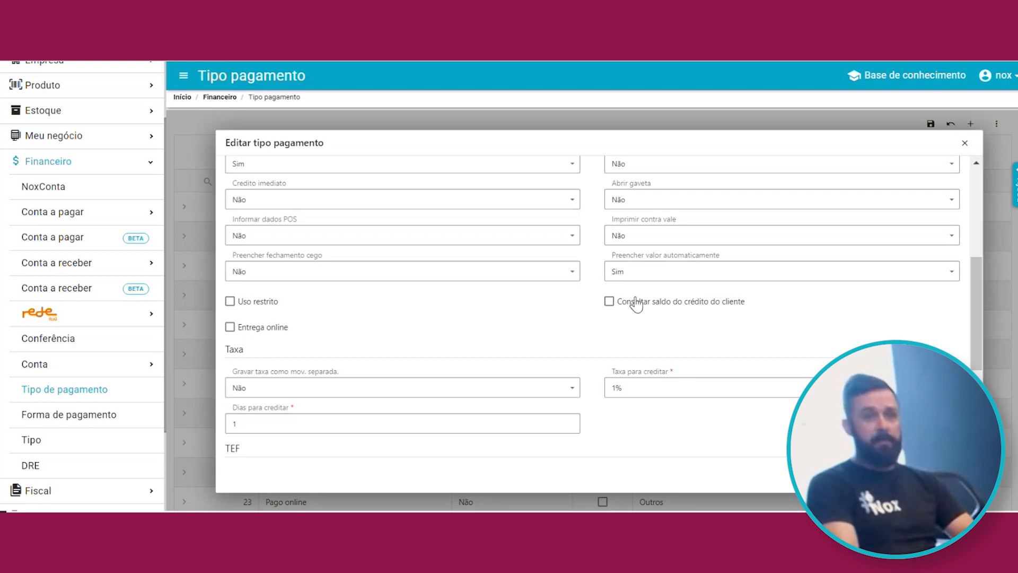
Step: Review the Pix immediate credit, fee and crediting days settings, and save the payment type
scroll(631, 314, "up", 5)
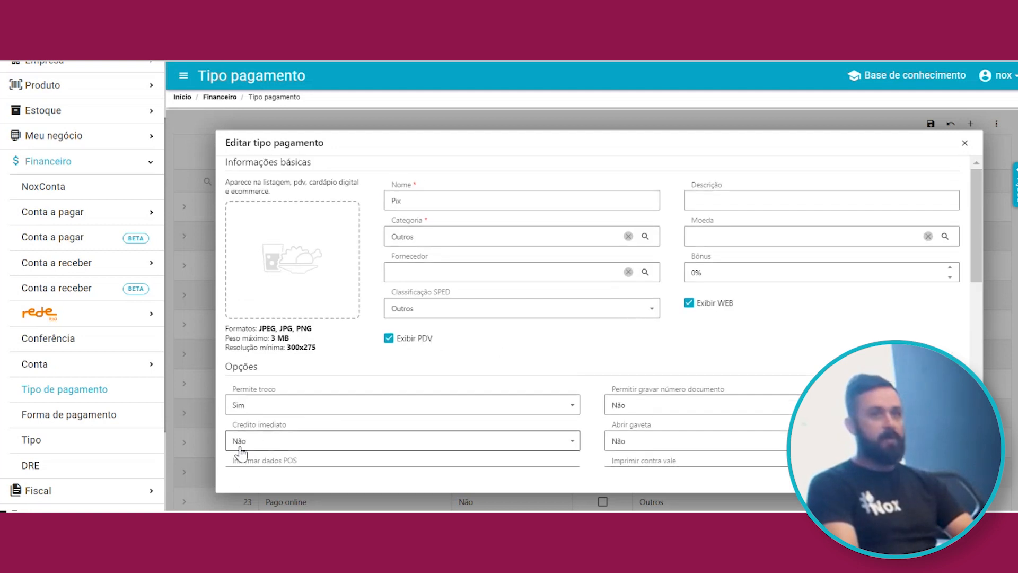
left_click_drag(975, 241, 974, 365)
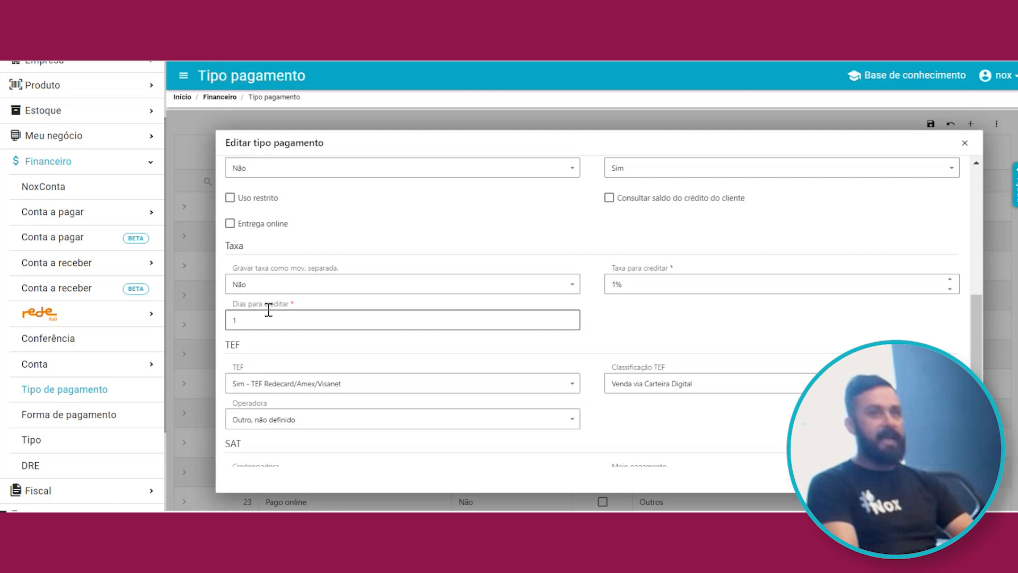
left_click(614, 282)
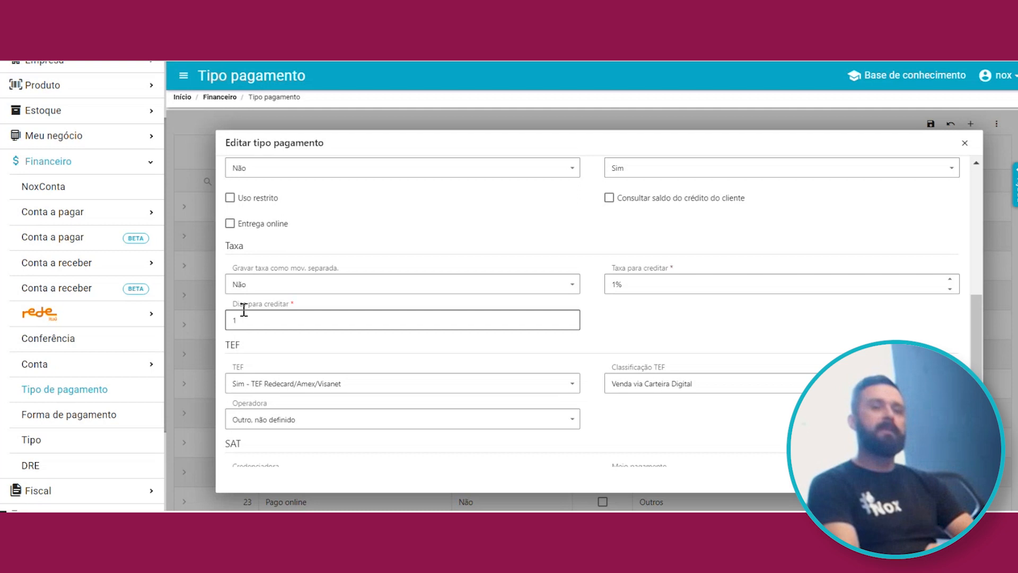
left_click(946, 479)
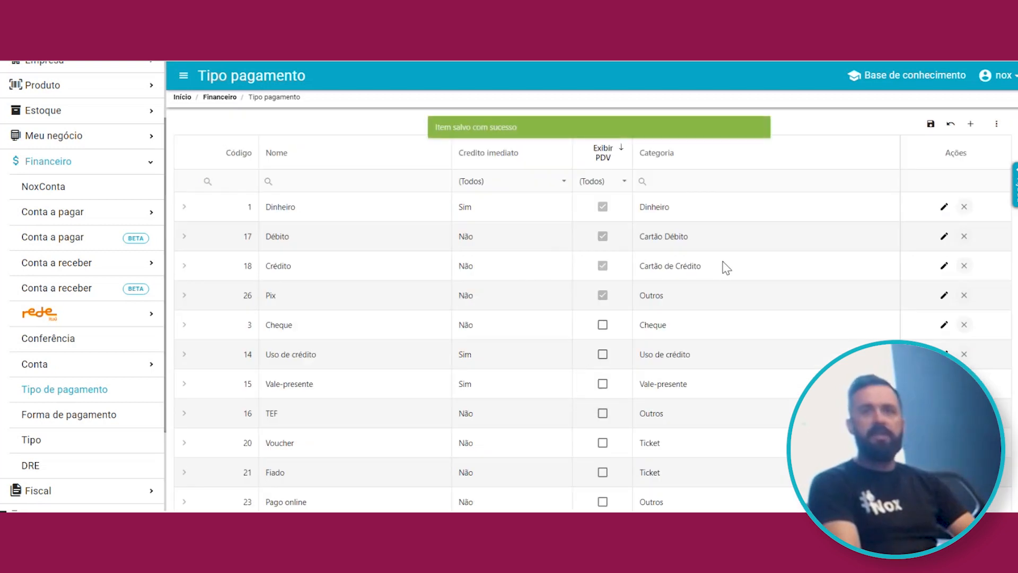
Step: Edit the Débito payment type and set Gravar taxa como mov. separada to Não
left_click(943, 236)
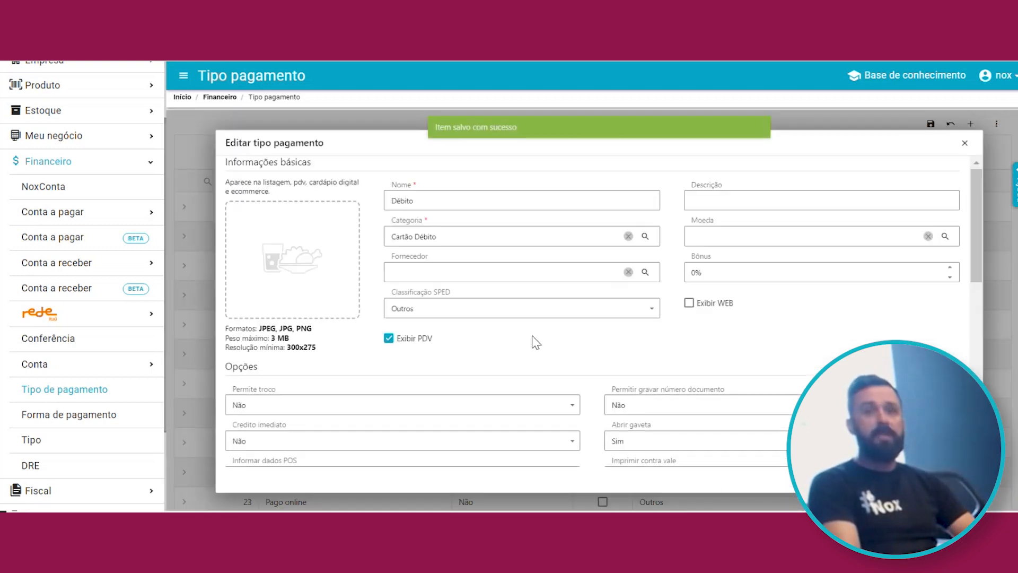
scroll(438, 361, "down", 5)
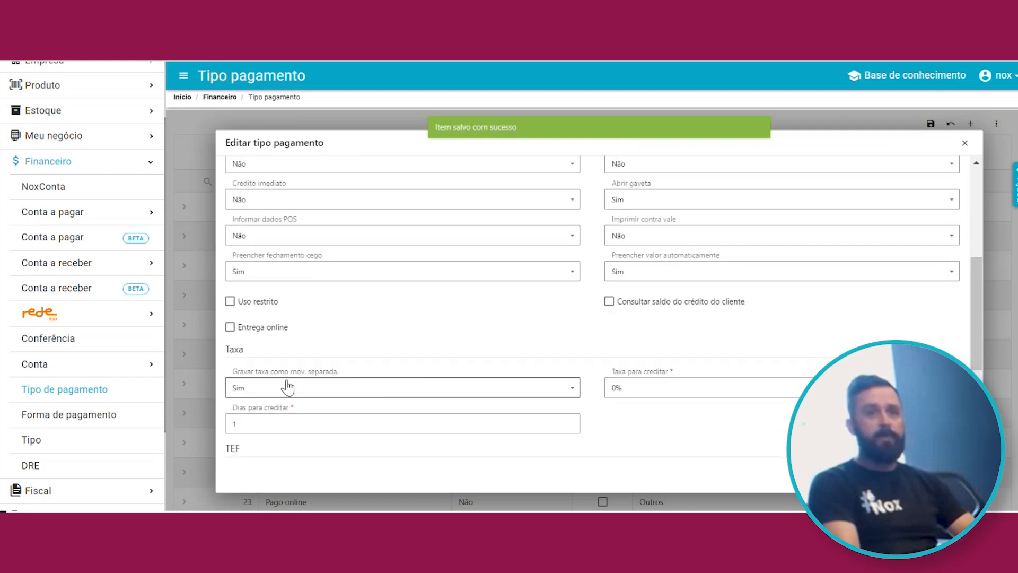
left_click(290, 390)
left_click(263, 430)
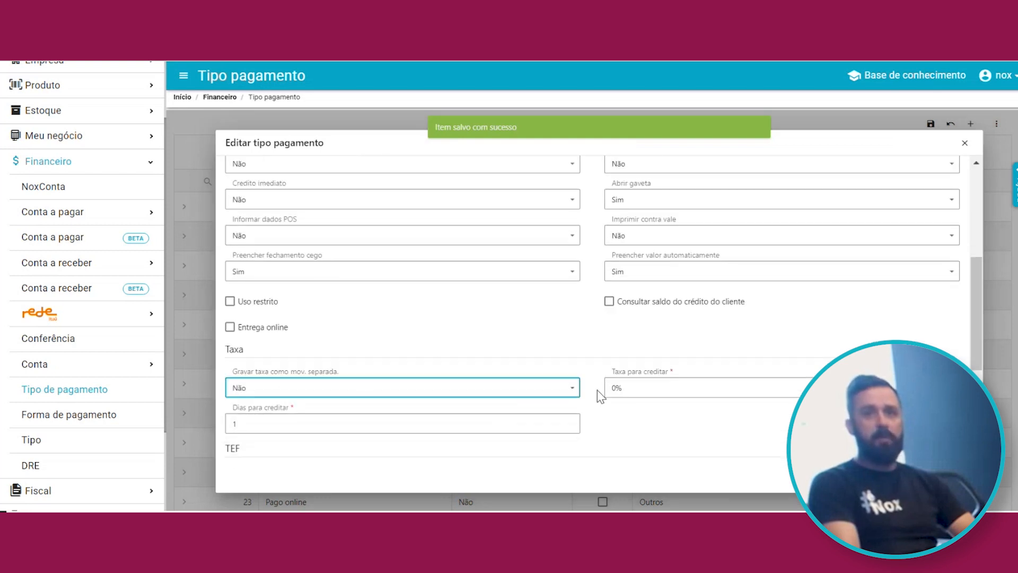
Step: Set the Débito payment type's Taxa para creditar to 2% and save the payment type
left_click(625, 388)
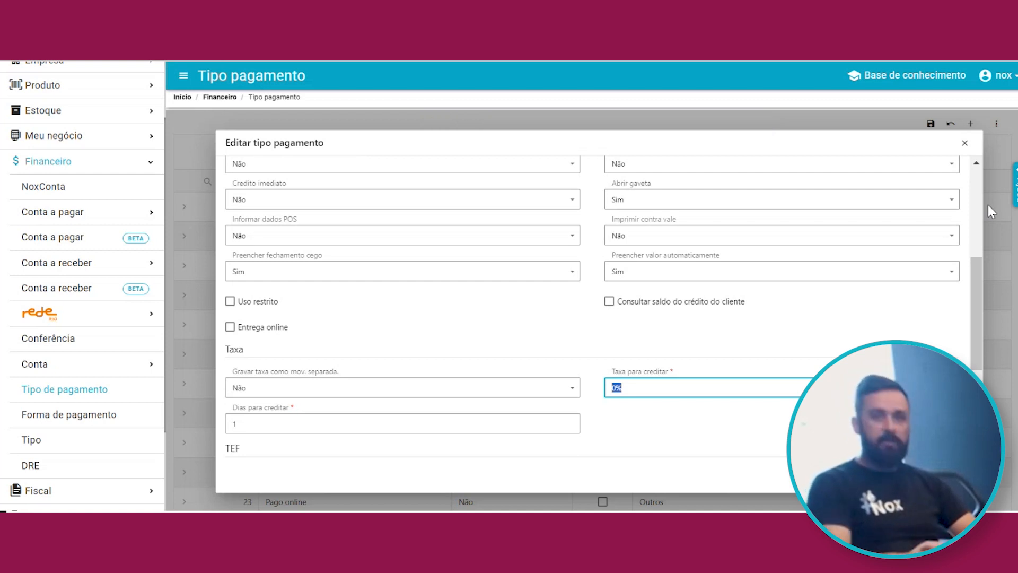
type("2")
left_click(277, 424)
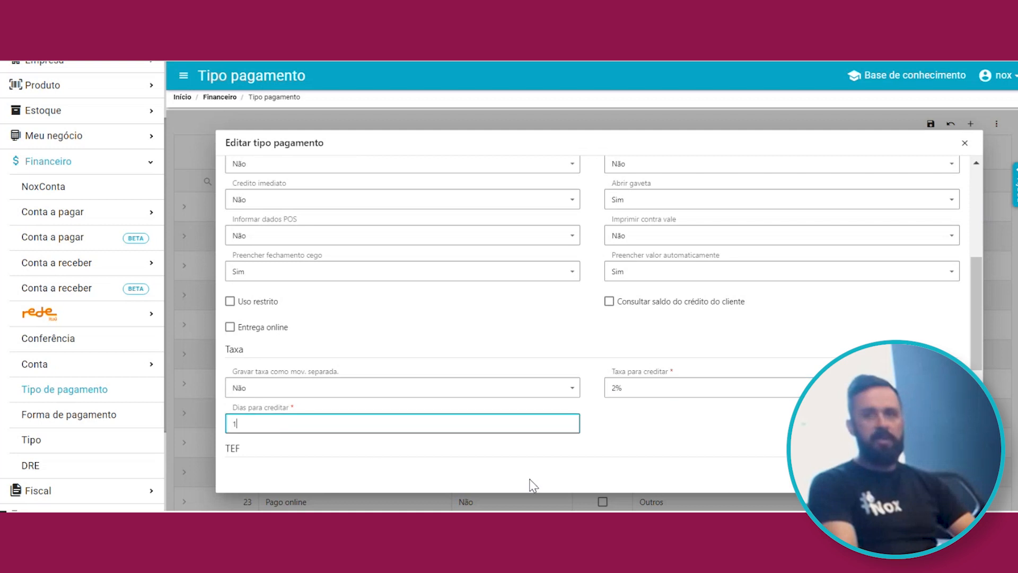
key("Return")
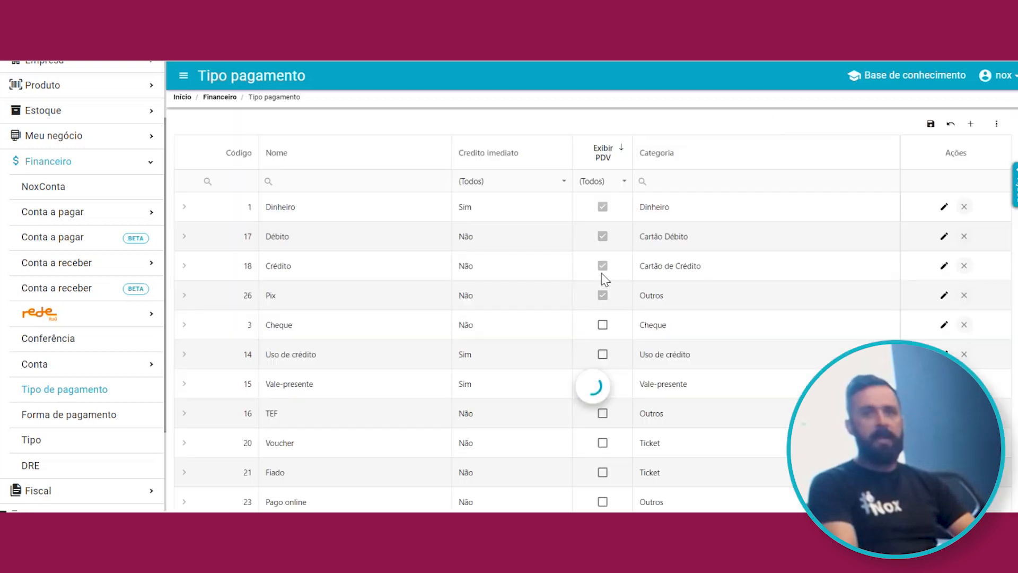
Step: Edit the Crédito payment type, set Taxa para creditar to 5%, and save it
left_click(943, 265)
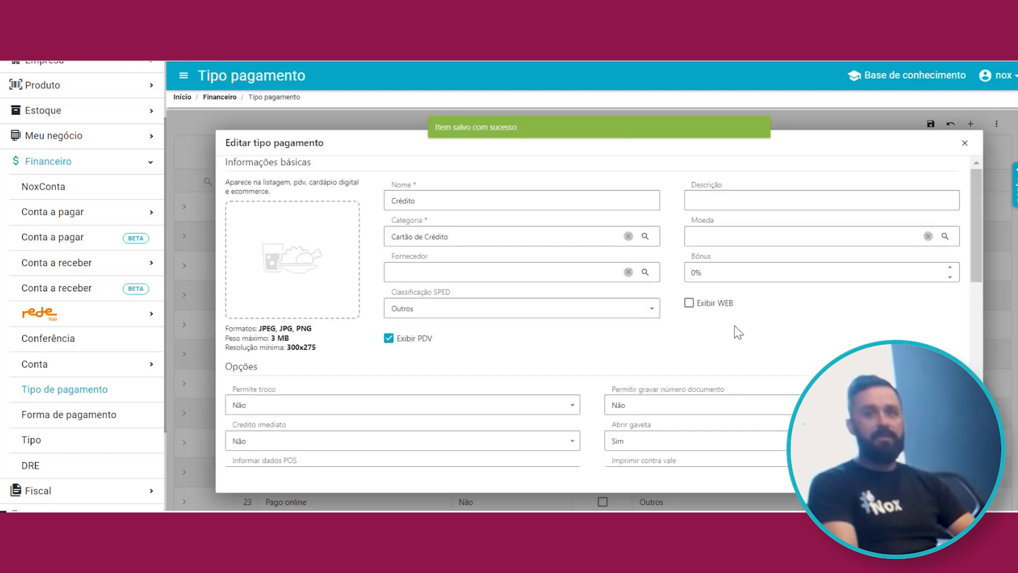
scroll(730, 334, "down", 3)
scroll(655, 423, "down", 2)
left_click(652, 393)
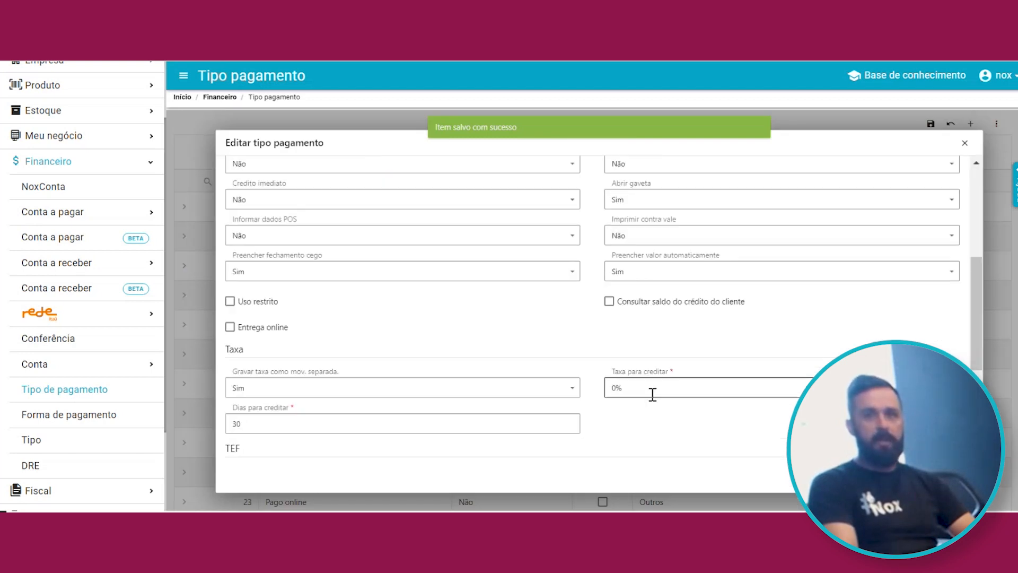
type("54")
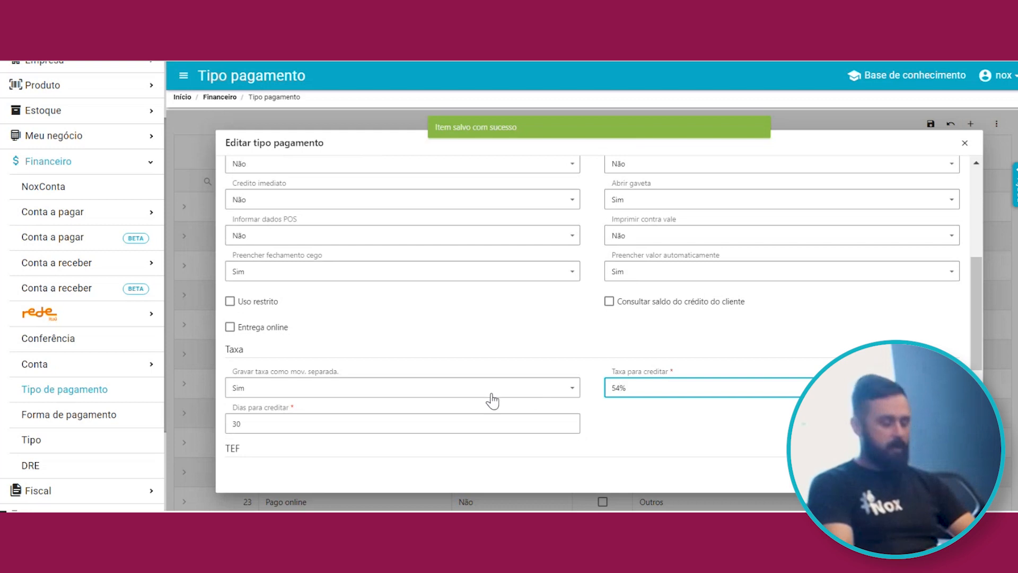
key("BackSpace")
left_click_drag(323, 423, 190, 423)
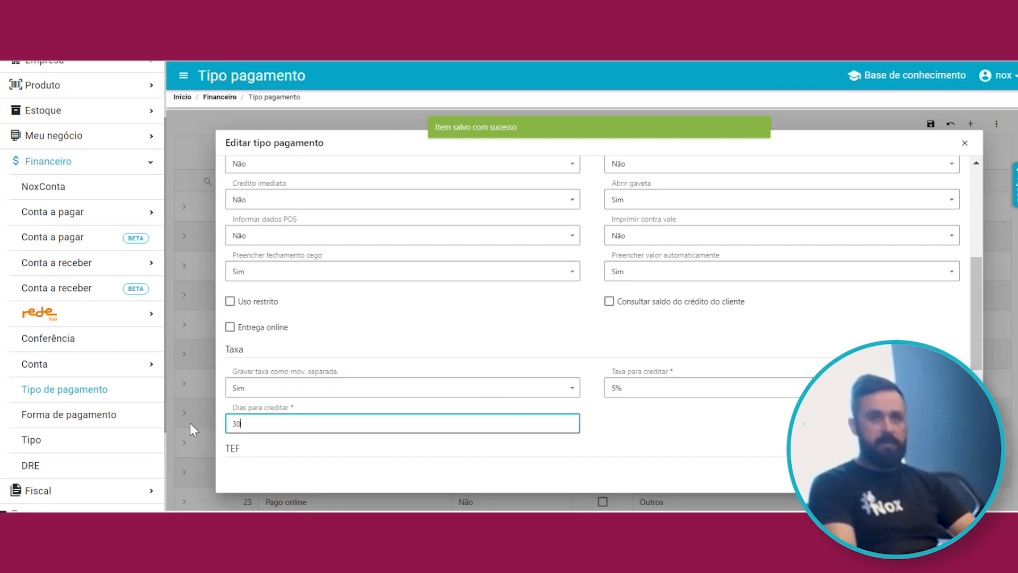
key("Return")
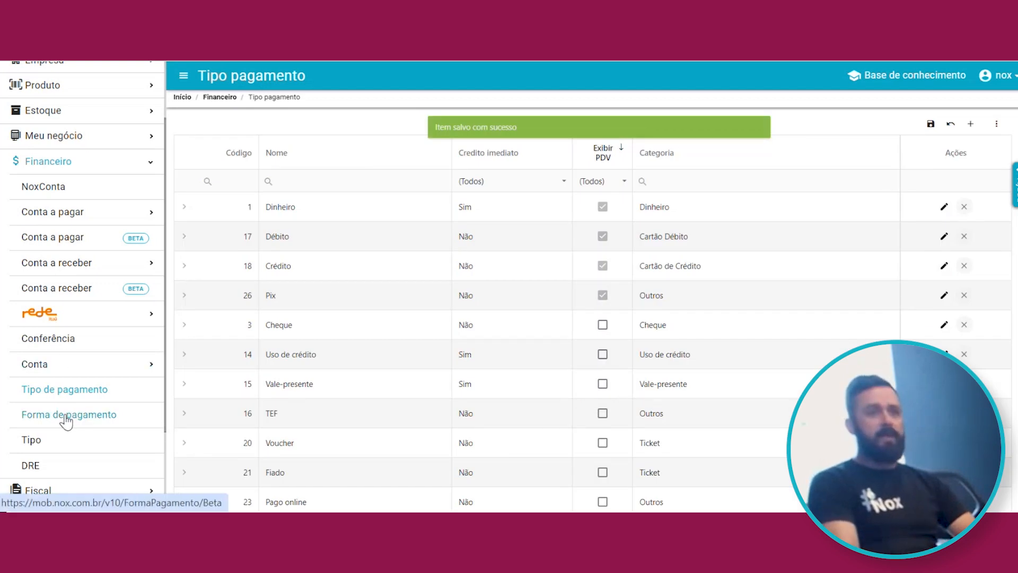
Step: Edit the Crédito parcelado entry under Forma de pagamento and set Quant. máxima de parcelas to 12
left_click(85, 419)
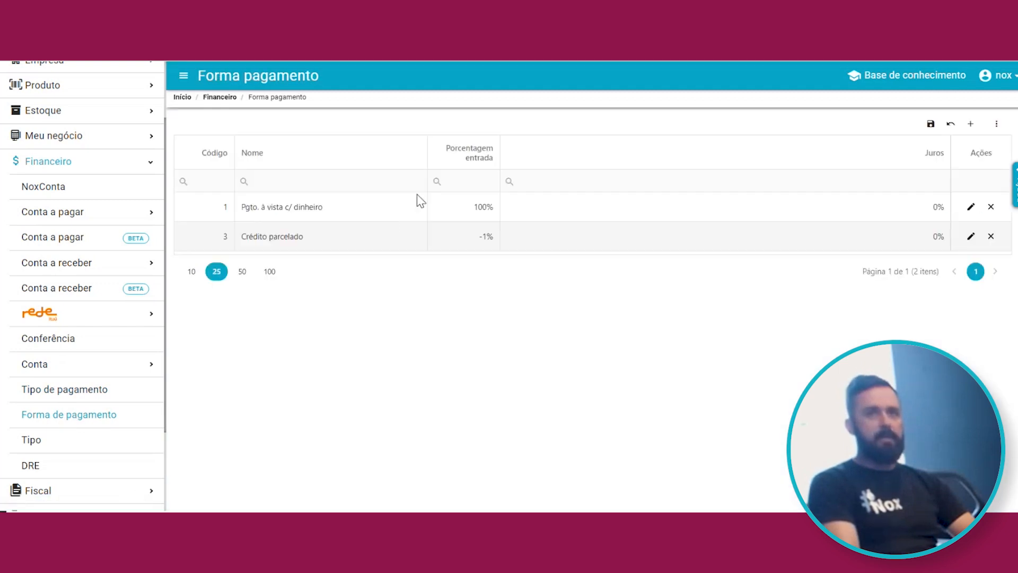
double_click(819, 228)
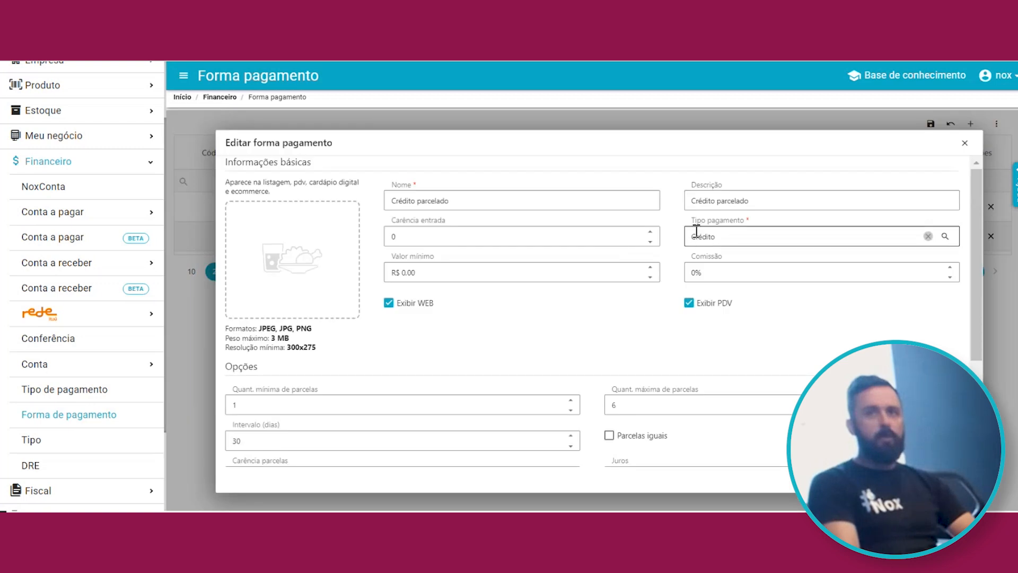
double_click(637, 404)
type("12")
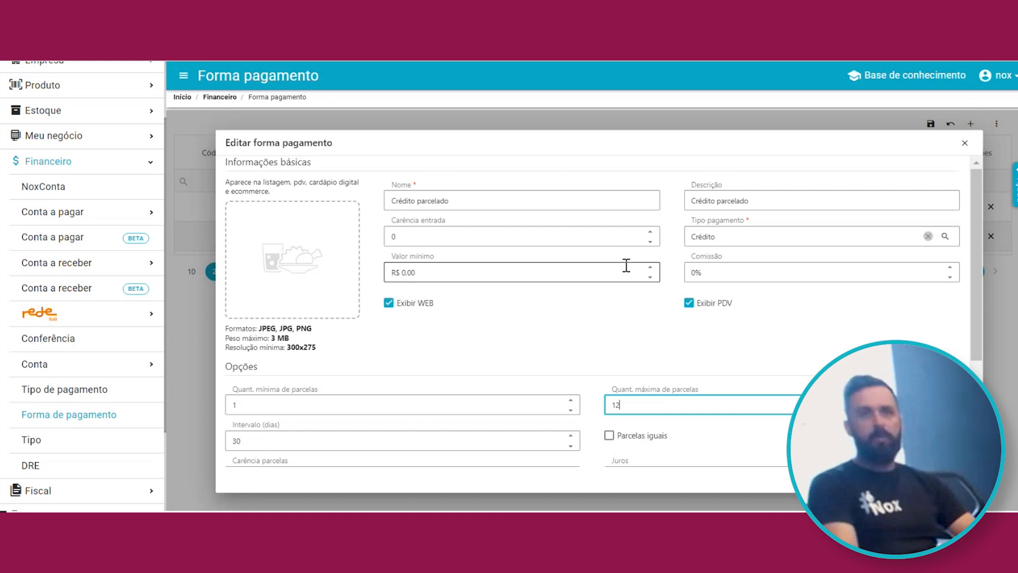
left_click(576, 343)
scroll(578, 344, "down", 1)
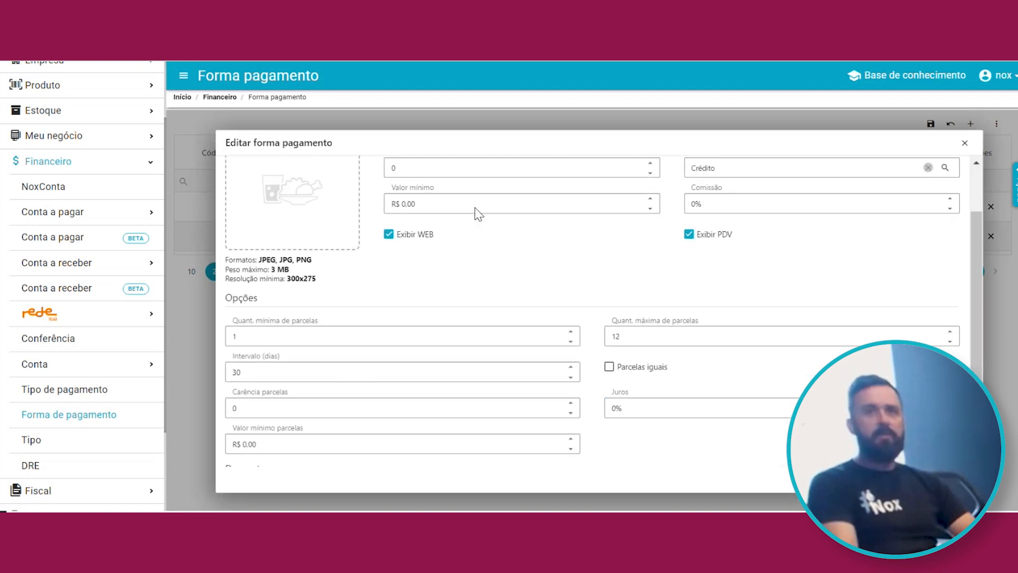
scroll(477, 212, "up", 1)
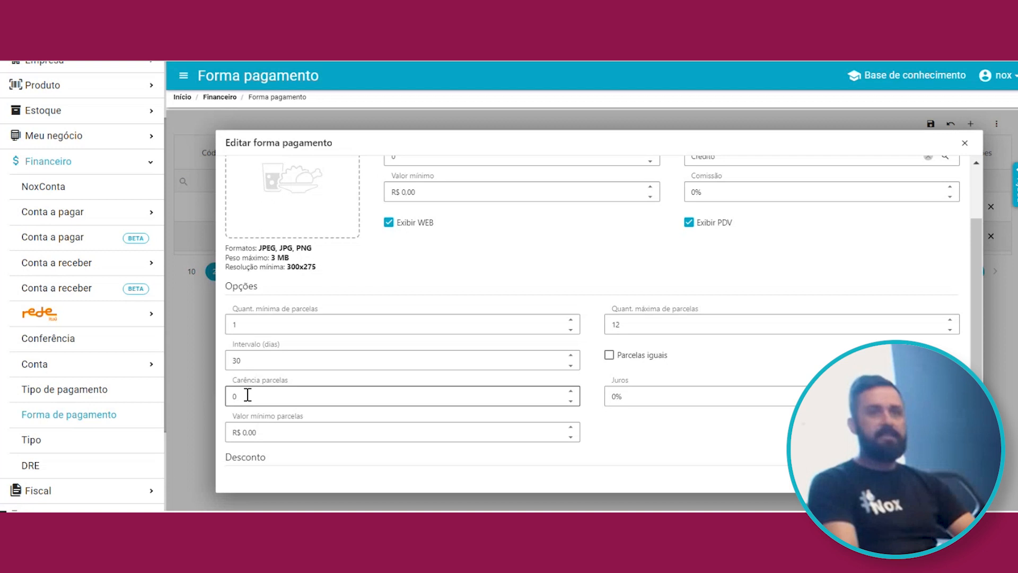
Step: Set Carência parcelas to 30 for Crédito parcelado and save the payment form
left_click_drag(247, 395, 221, 400)
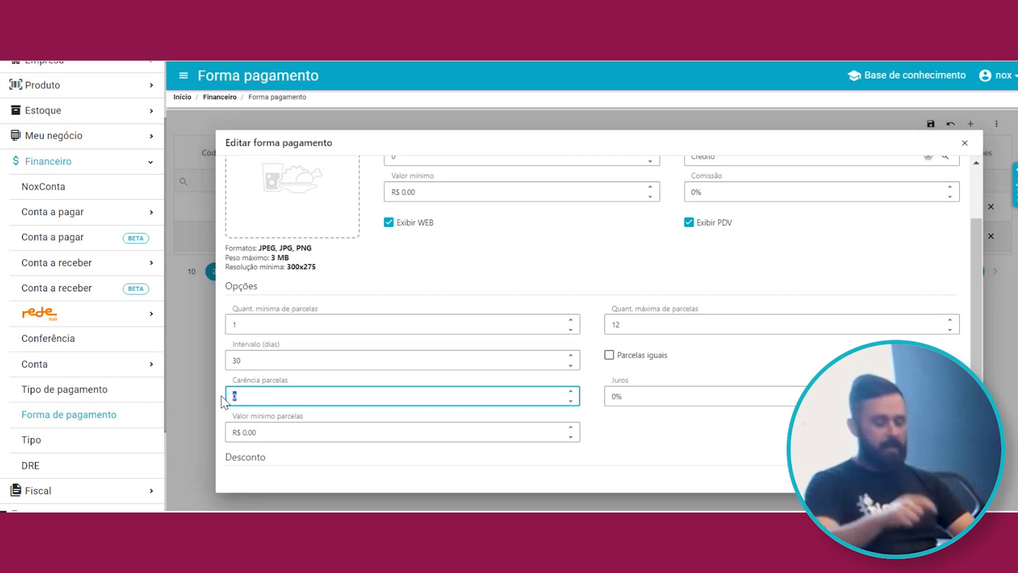
type("30")
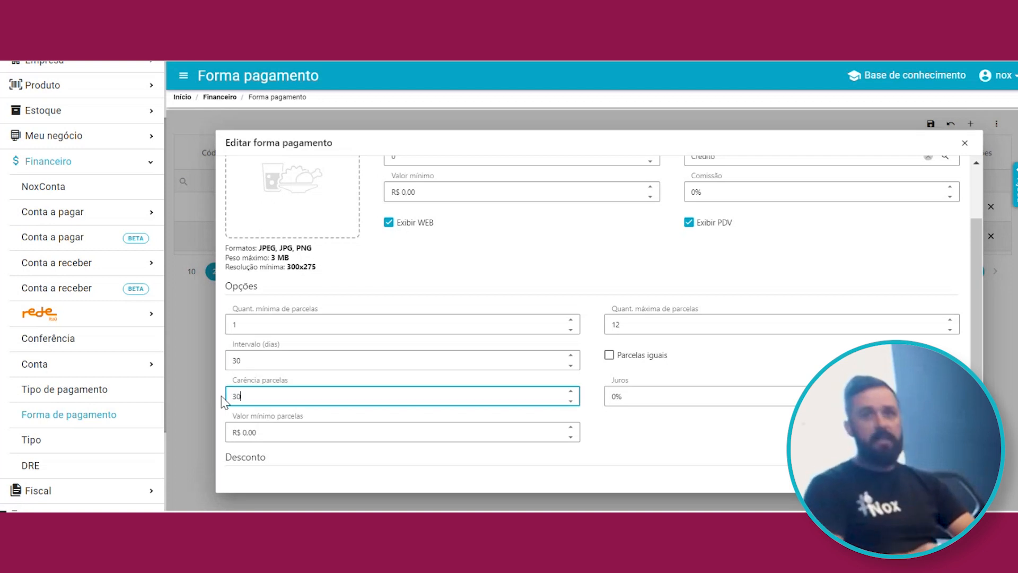
left_click(722, 421)
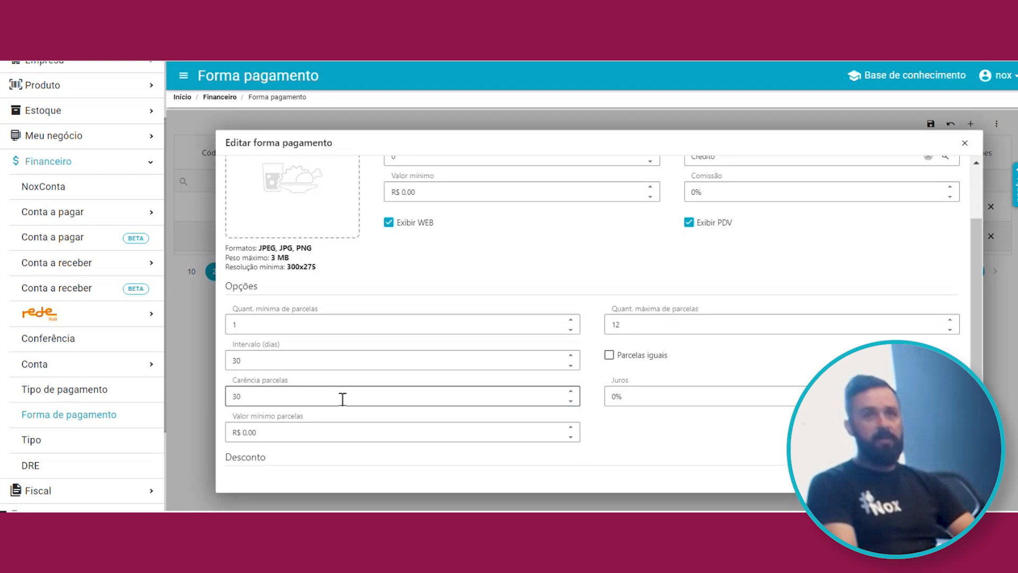
left_click(233, 399)
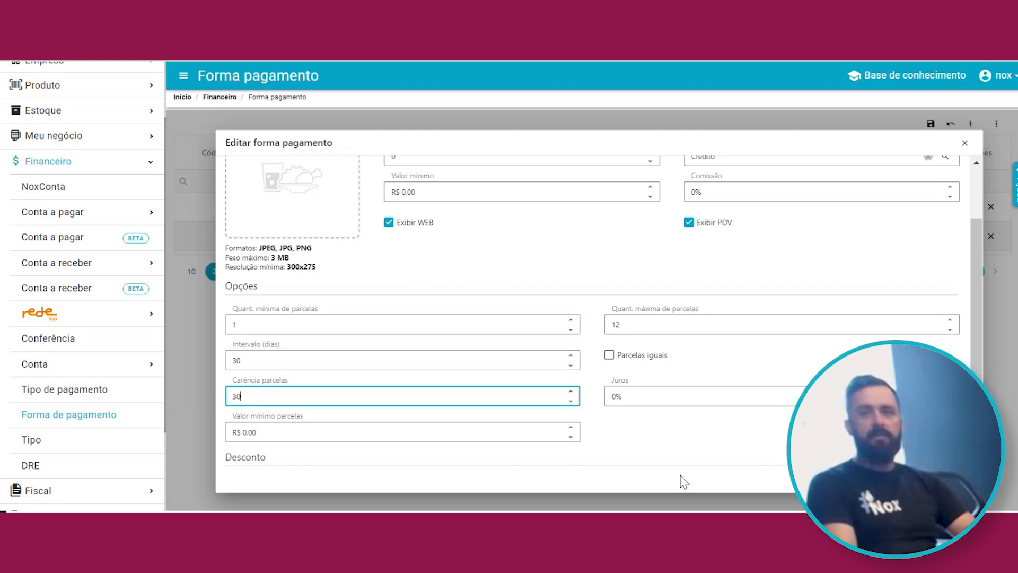
key("Return")
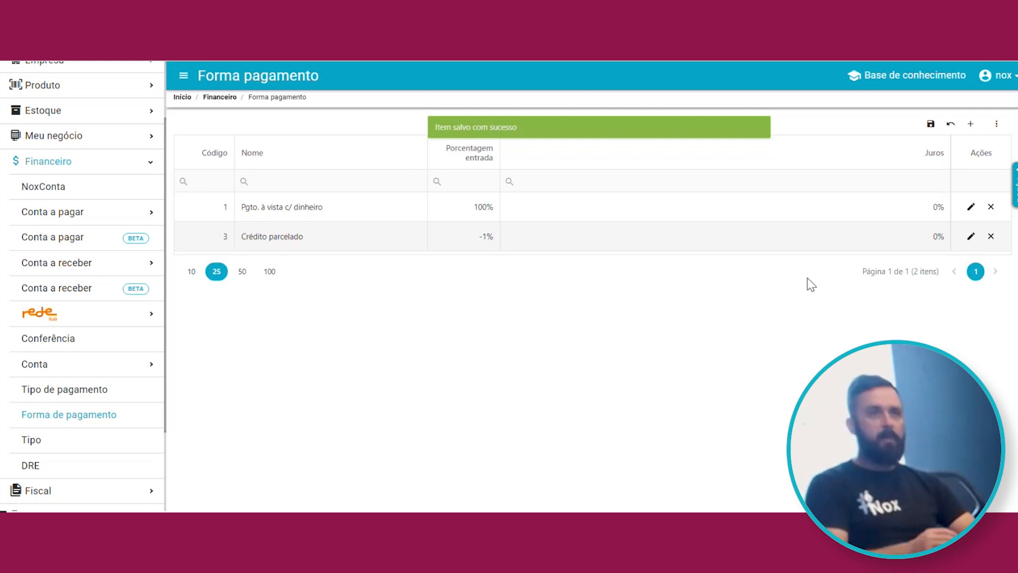
scroll(83, 197, "up", 2)
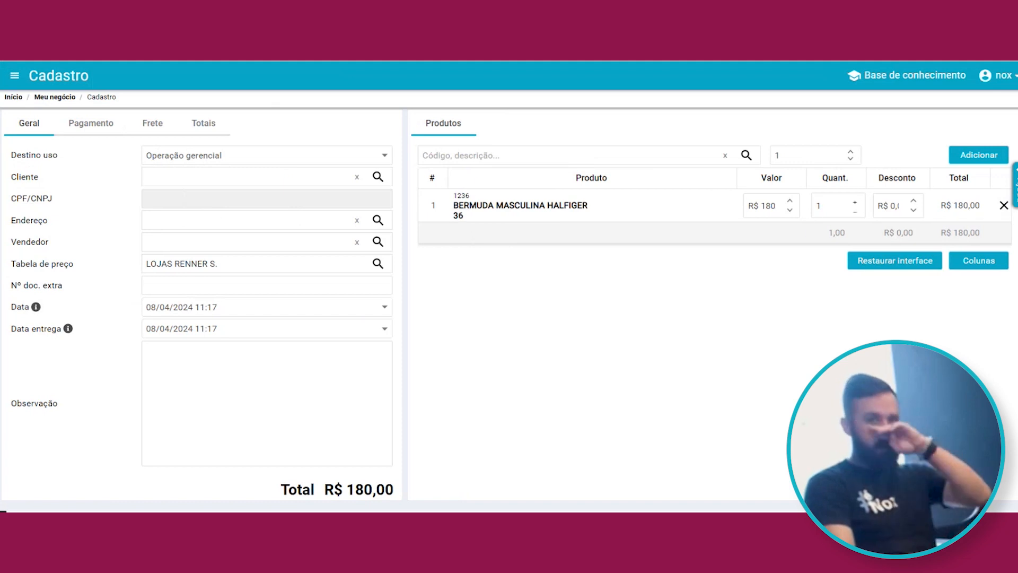
Step: Convert the bermuda operation with a single Dinheiro payment into a Venda
left_click(99, 135)
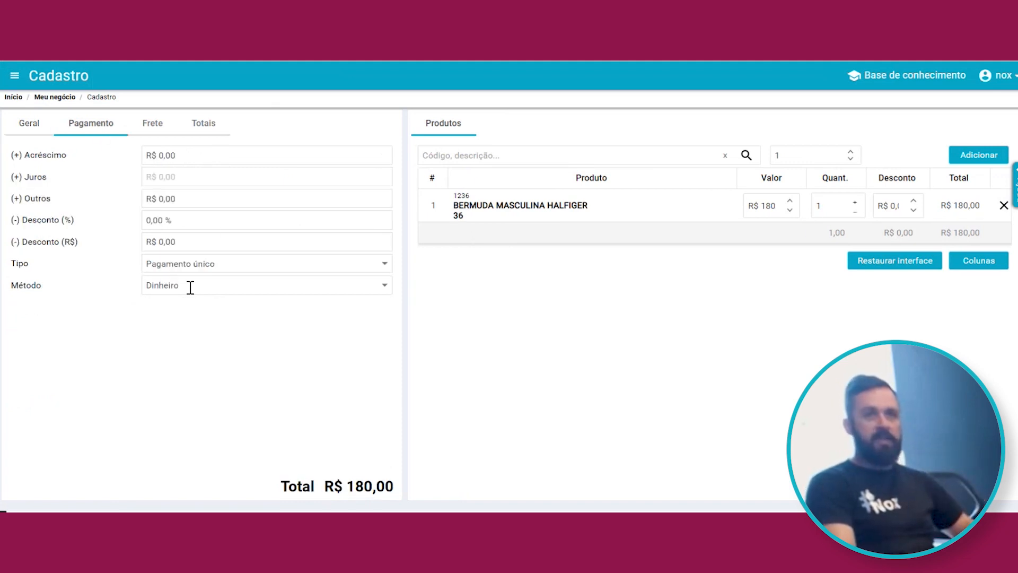
mouse_move(980, 471)
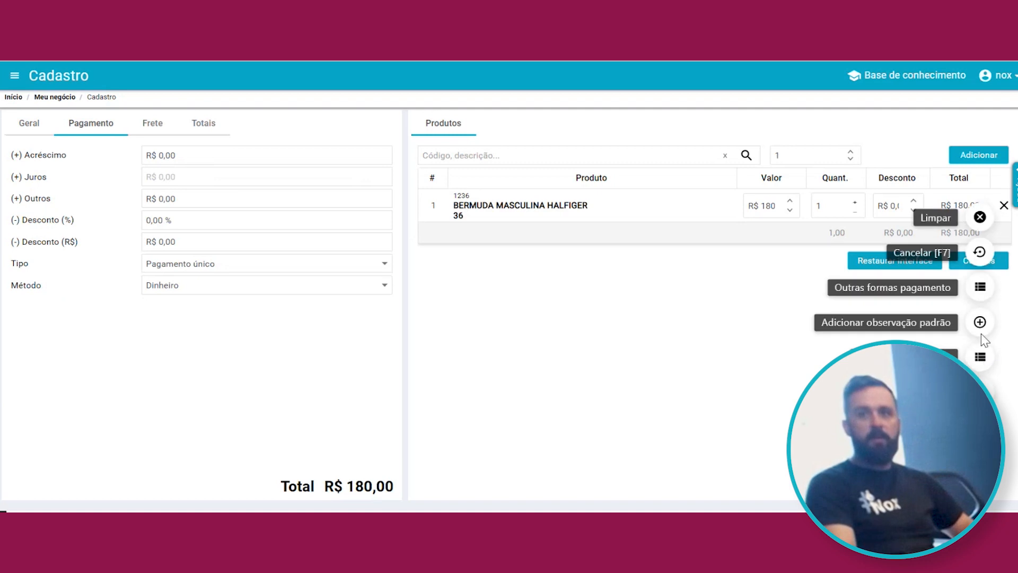
left_click(979, 471)
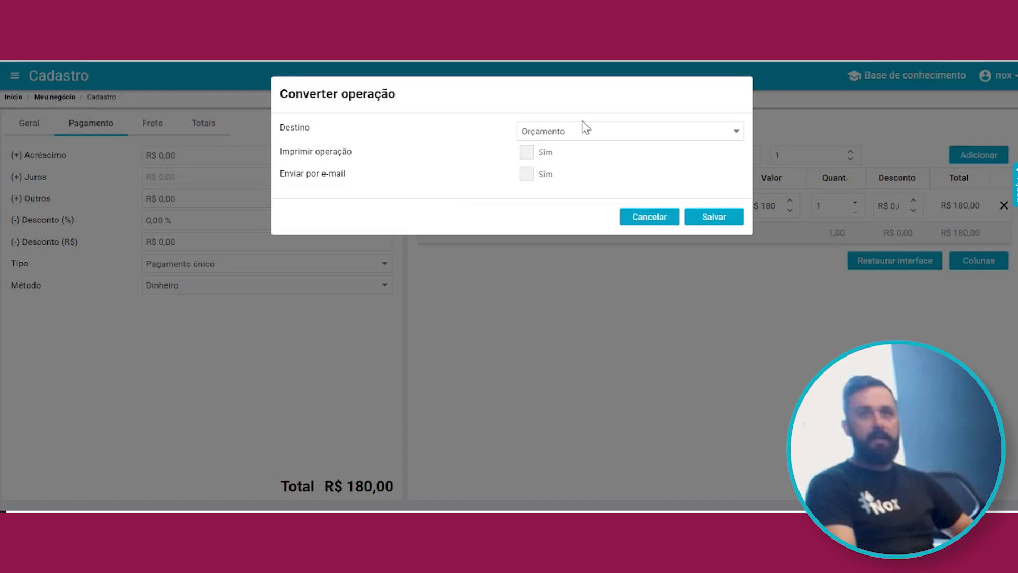
left_click(583, 130)
left_click(550, 209)
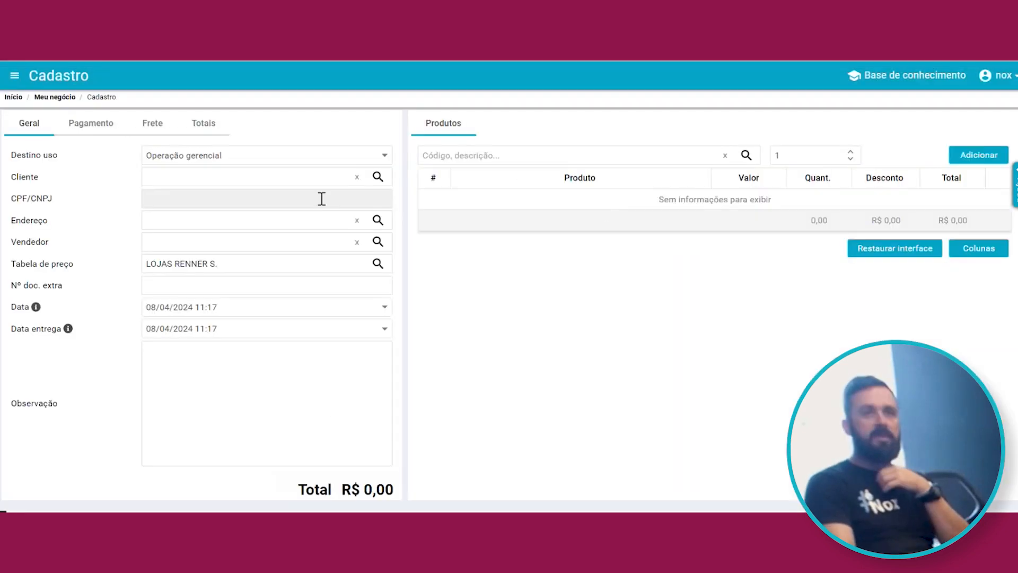
Step: Add product 1 to a new operation and set its payment method to Débito
left_click(491, 160)
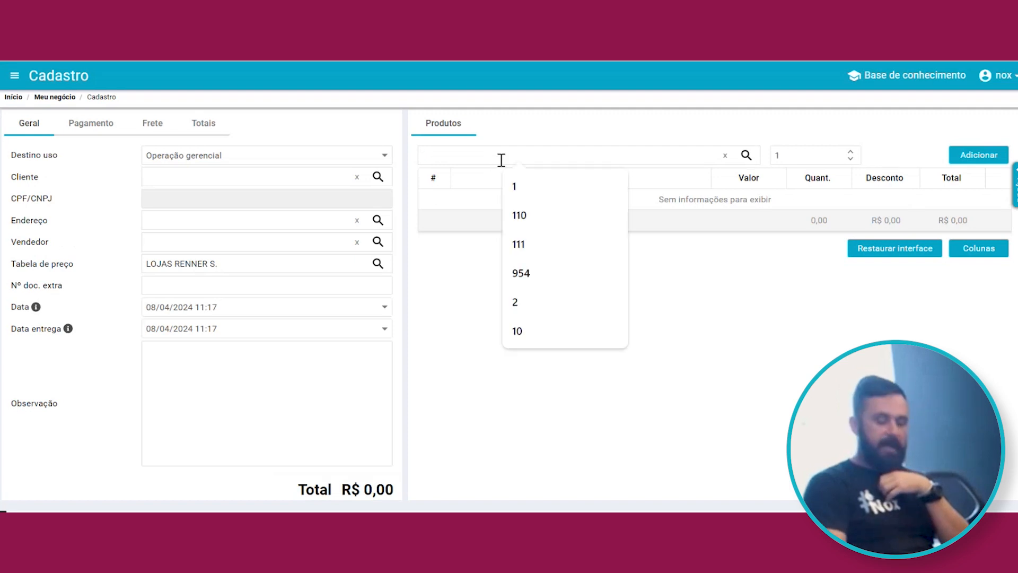
type("1")
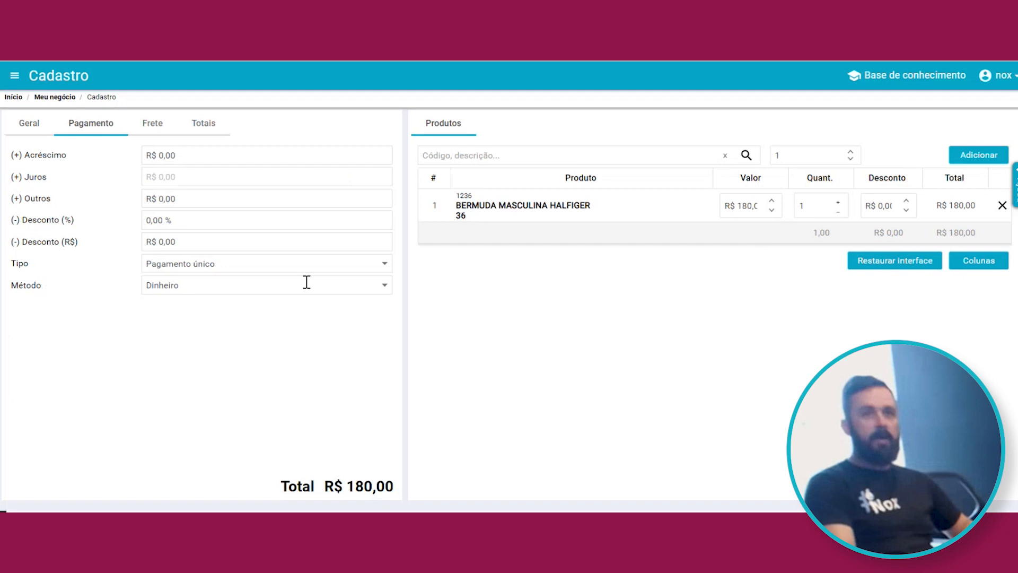
left_click(307, 283)
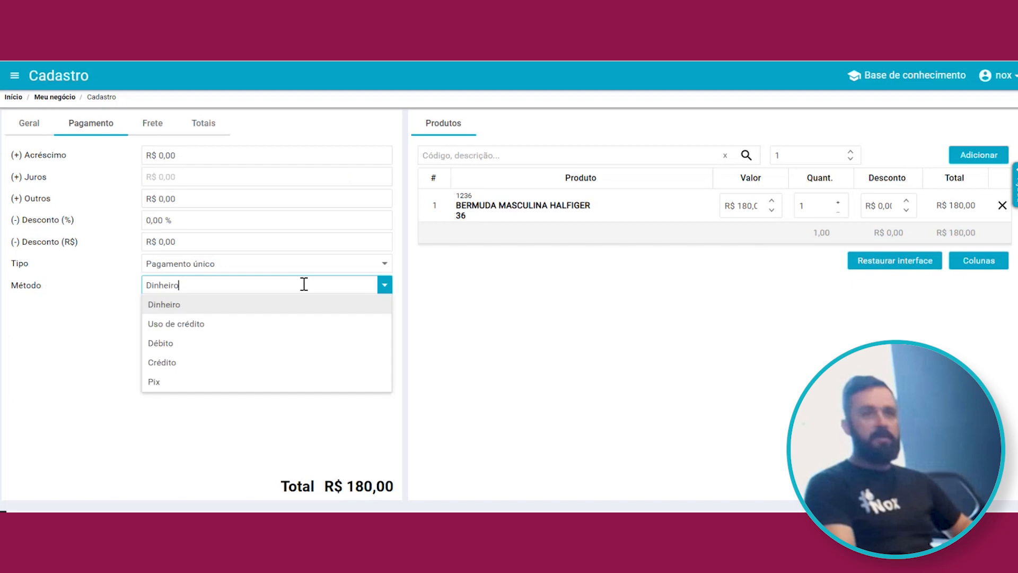
left_click(160, 345)
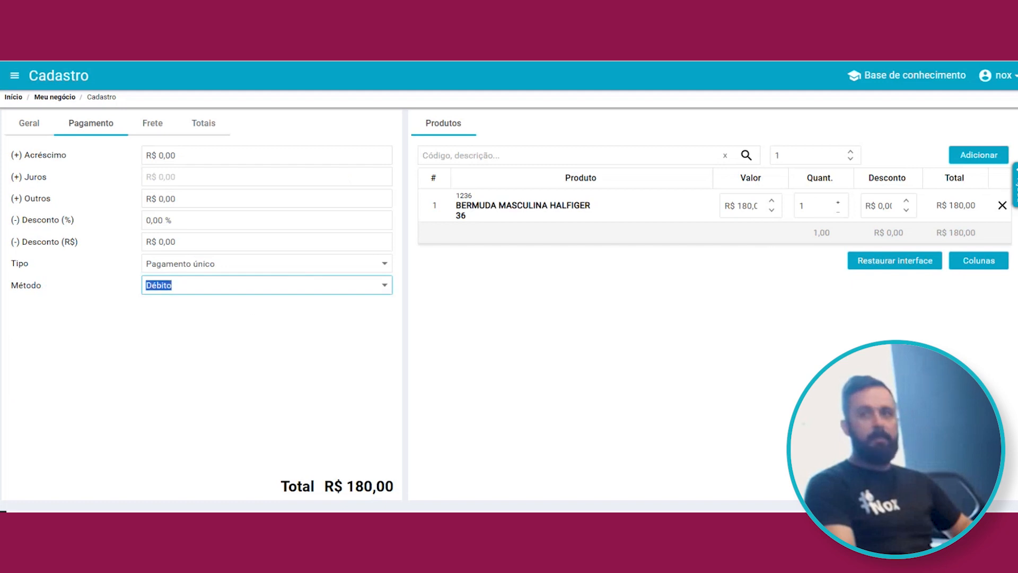
Step: Convert the Débito operation with Destino set to Venda and save it
left_click(980, 470)
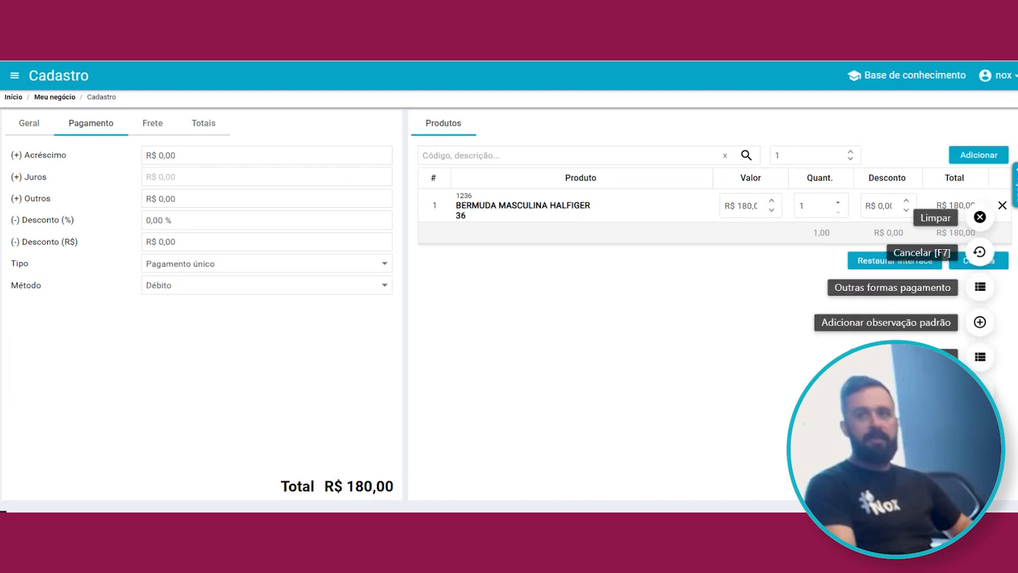
left_click(980, 356)
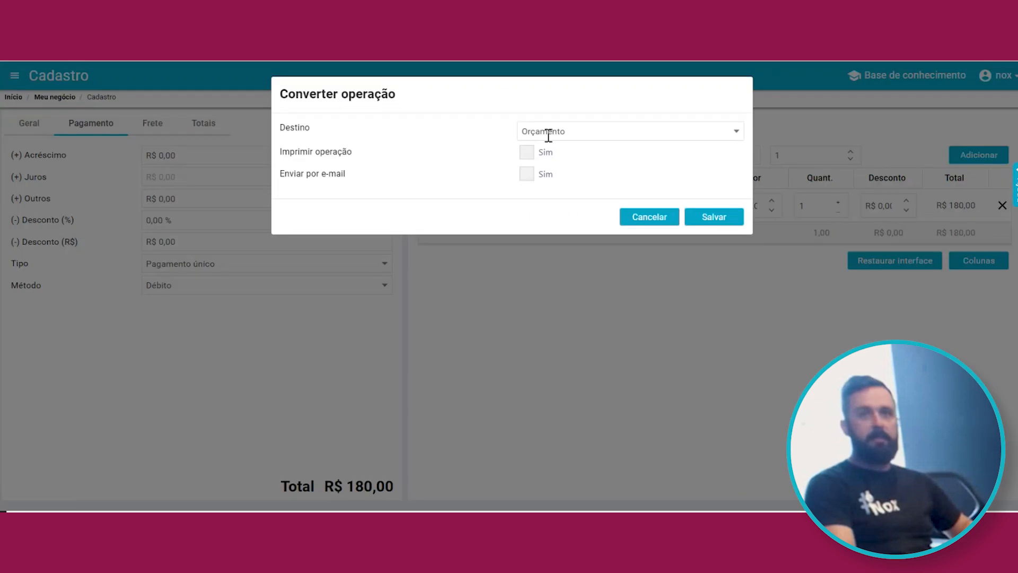
left_click(548, 136)
left_click(559, 216)
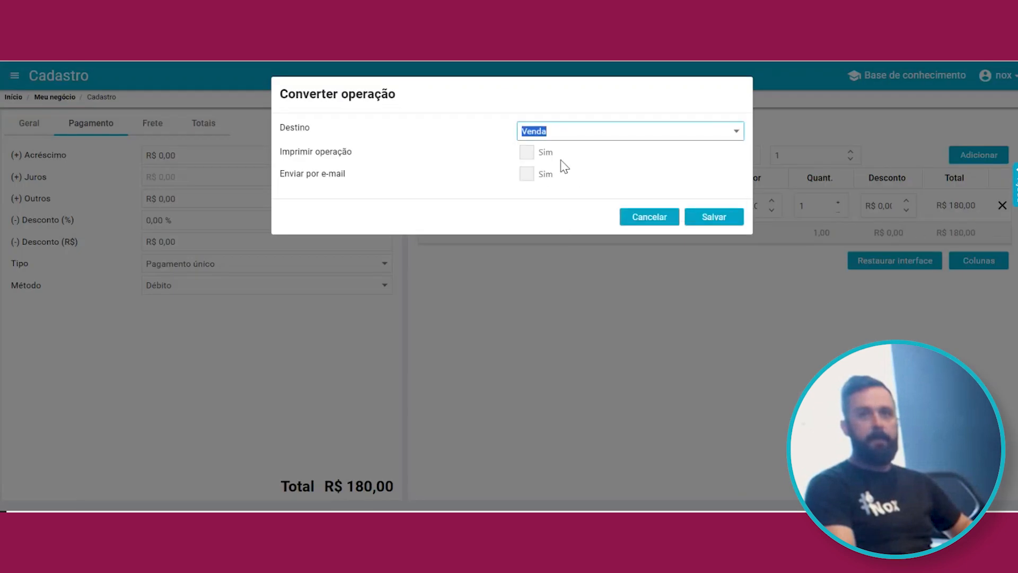
left_click(709, 217)
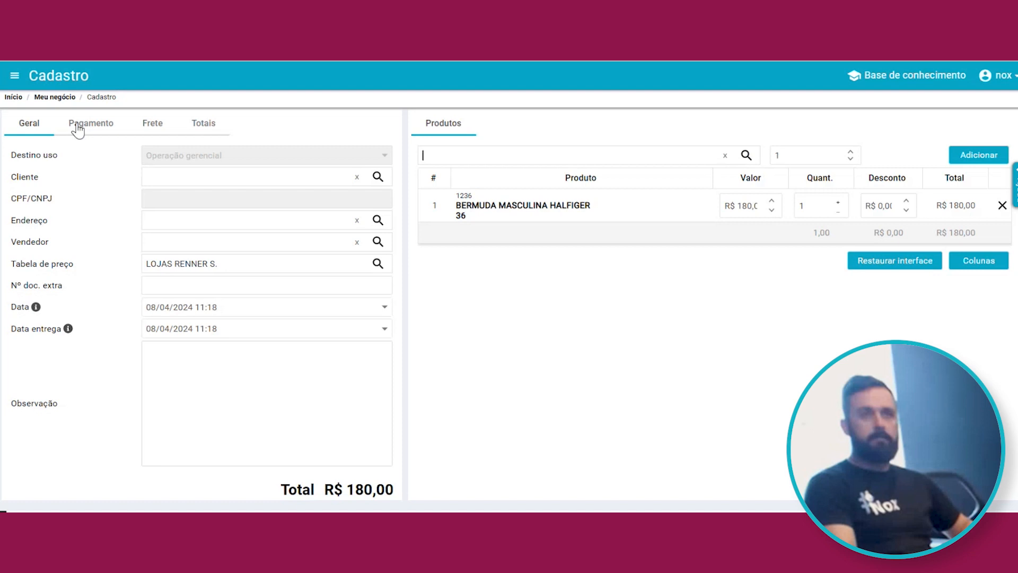
Step: Set the bermuda operation's payment type to Pagamento dividido and its payment form to Crédito parcelado
left_click(78, 129)
left_click(200, 286)
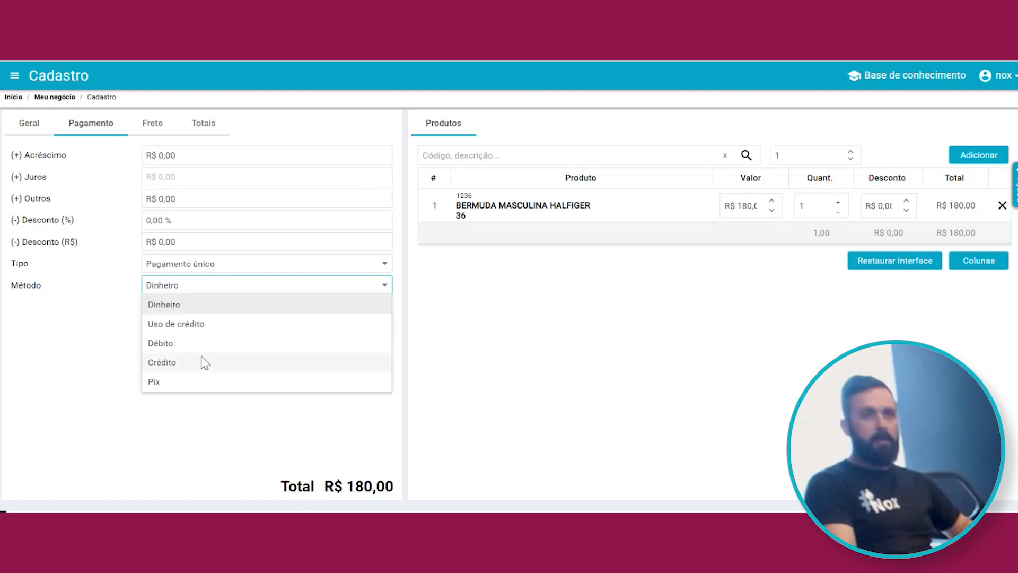
left_click(201, 355)
left_click(212, 264)
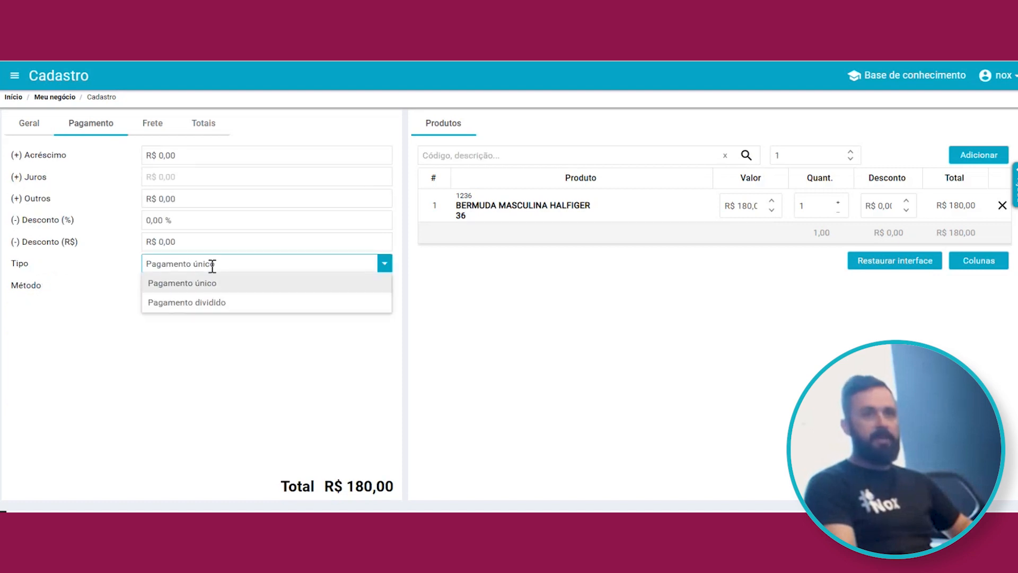
left_click(214, 303)
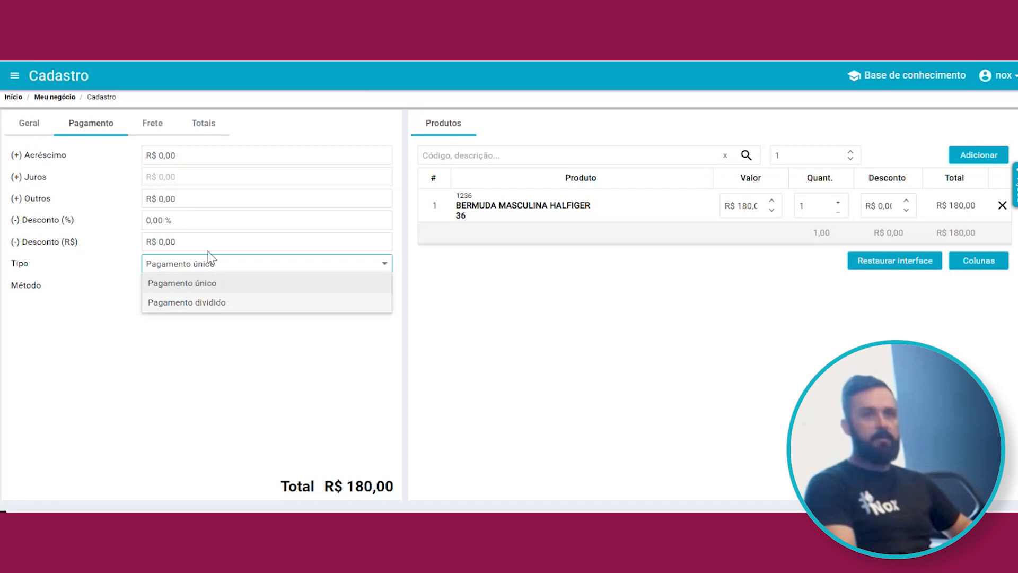
left_click(285, 285)
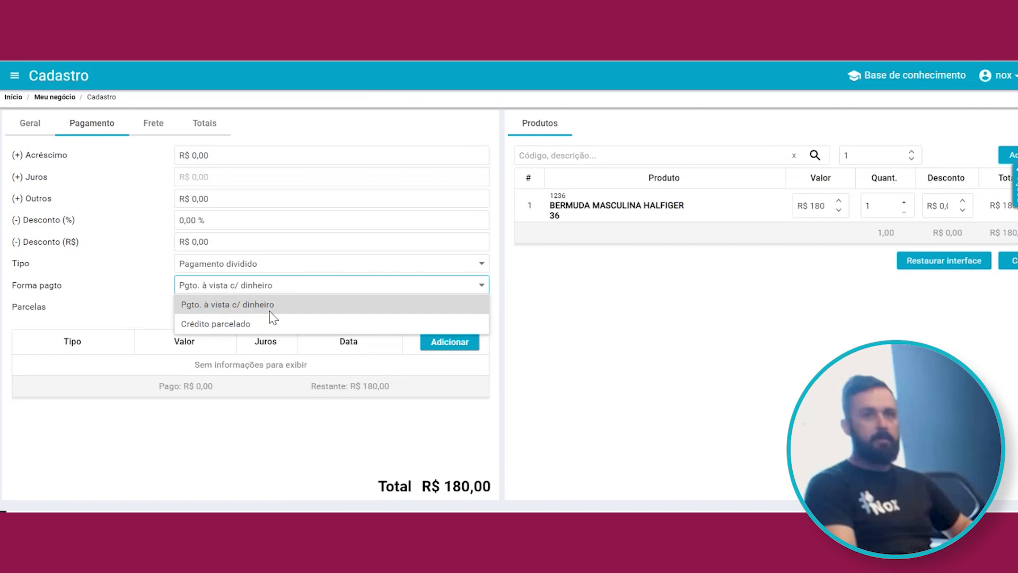
left_click(237, 322)
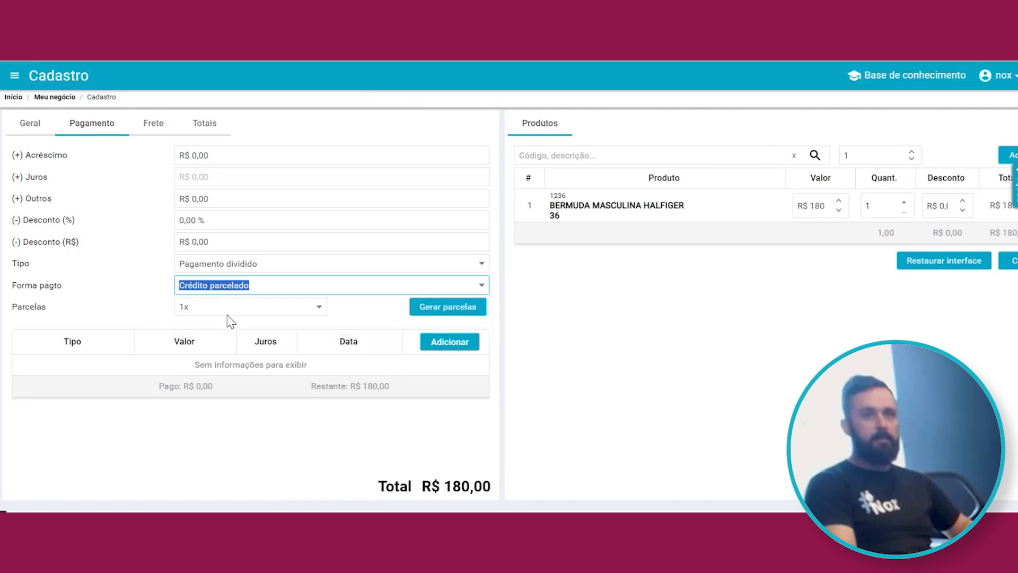
Step: Generate 3x installments for the operation and convert it with Destino set to Venda
left_click(227, 306)
left_click(198, 363)
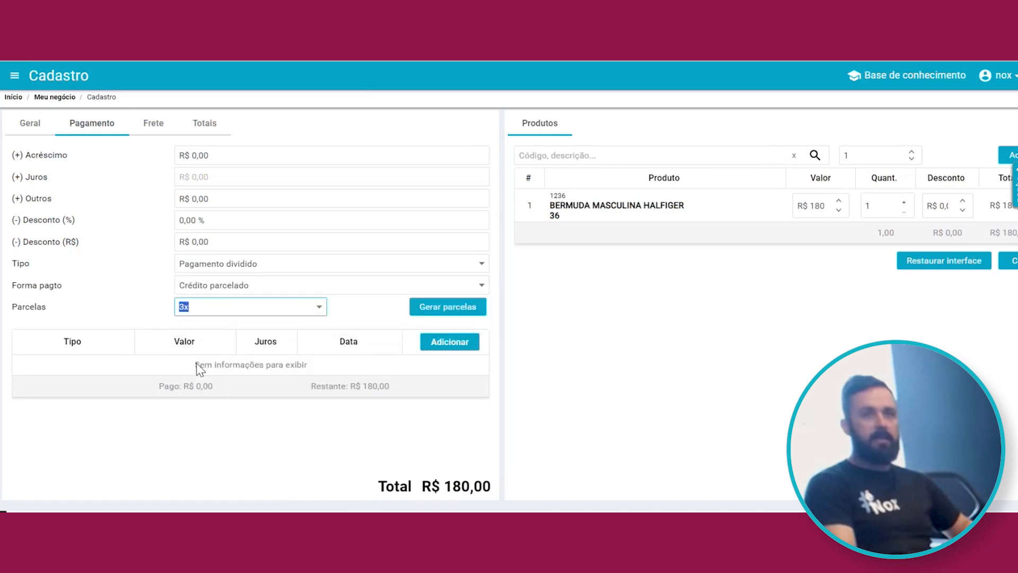
left_click(443, 310)
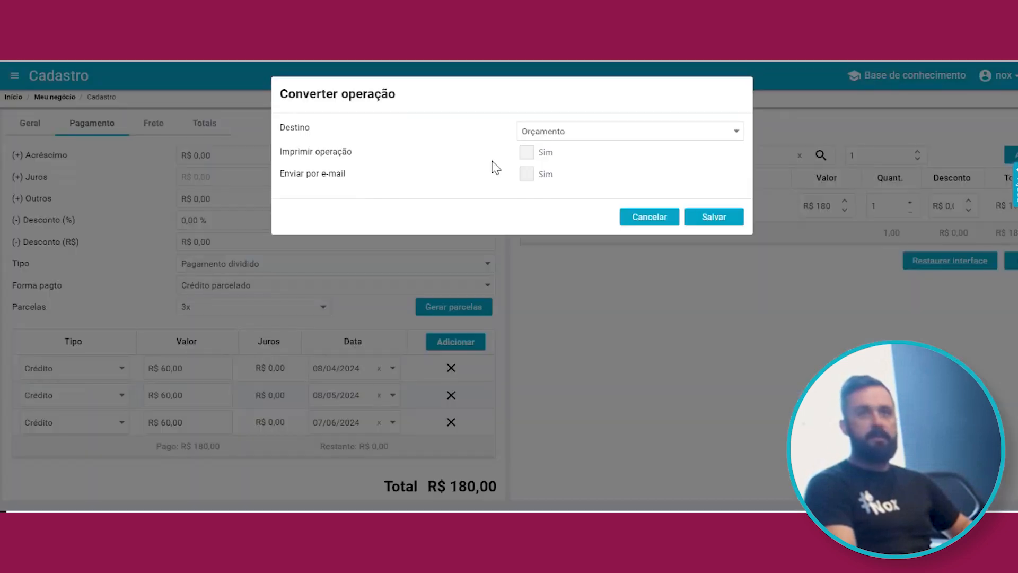
left_click(543, 133)
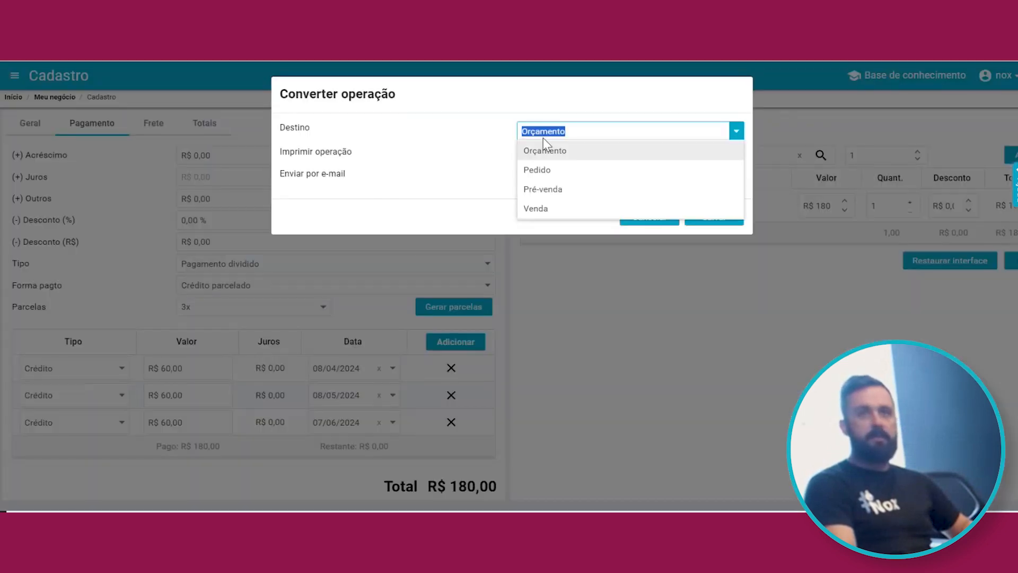
left_click(531, 208)
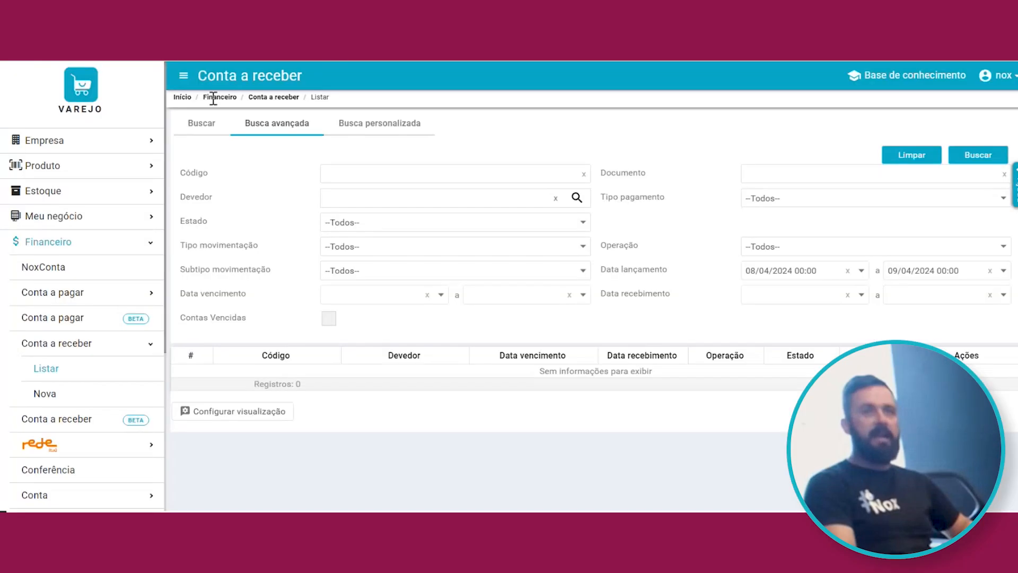
Step: Open the Conta a receber list under Financeiro and filter it by Data lançamento from 08/04/2024 to 09/04/2024
left_click_drag(339, 101, 175, 103)
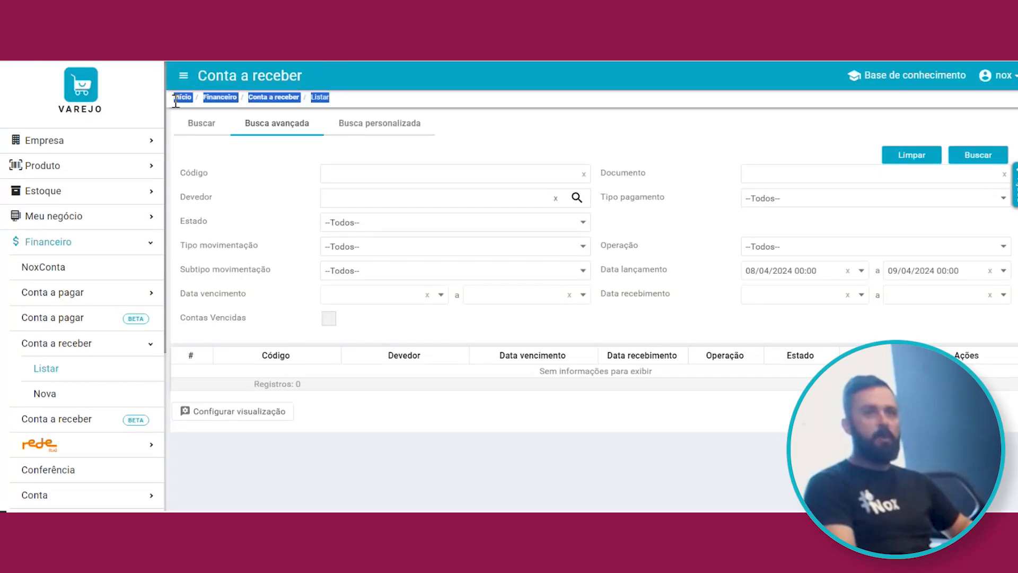
left_click(290, 94)
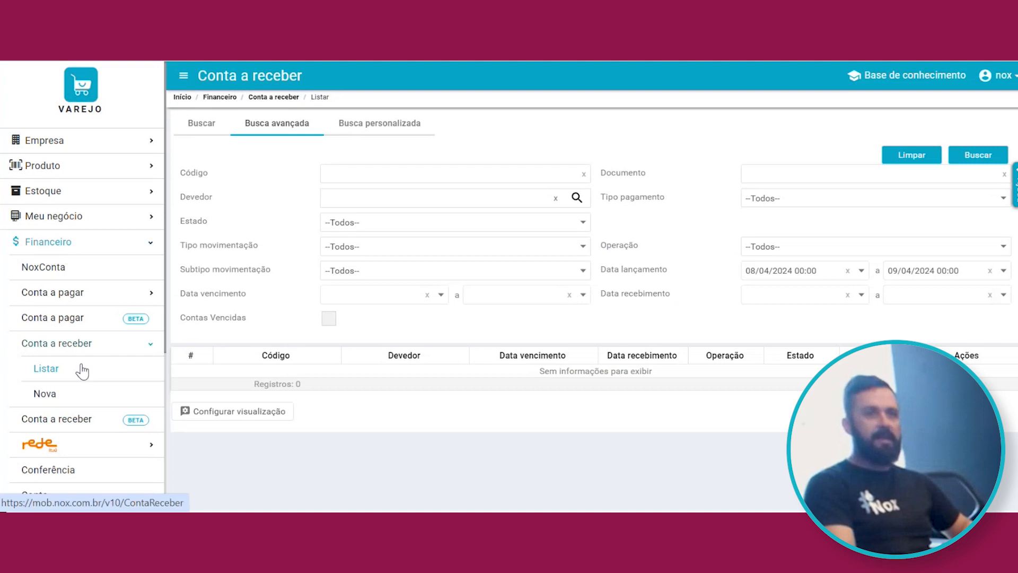
left_click(47, 370)
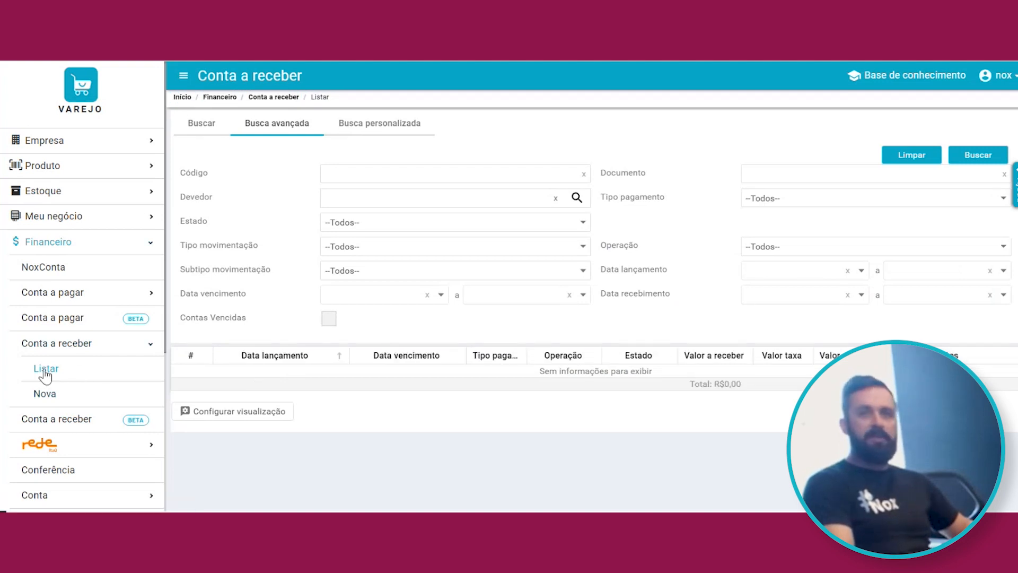
left_click(752, 270)
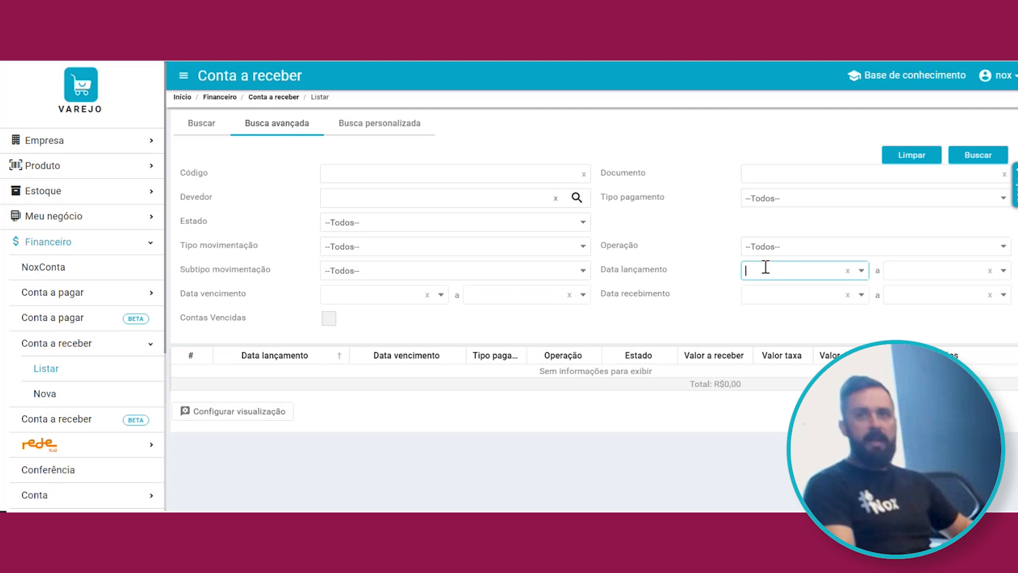
type("08/04")
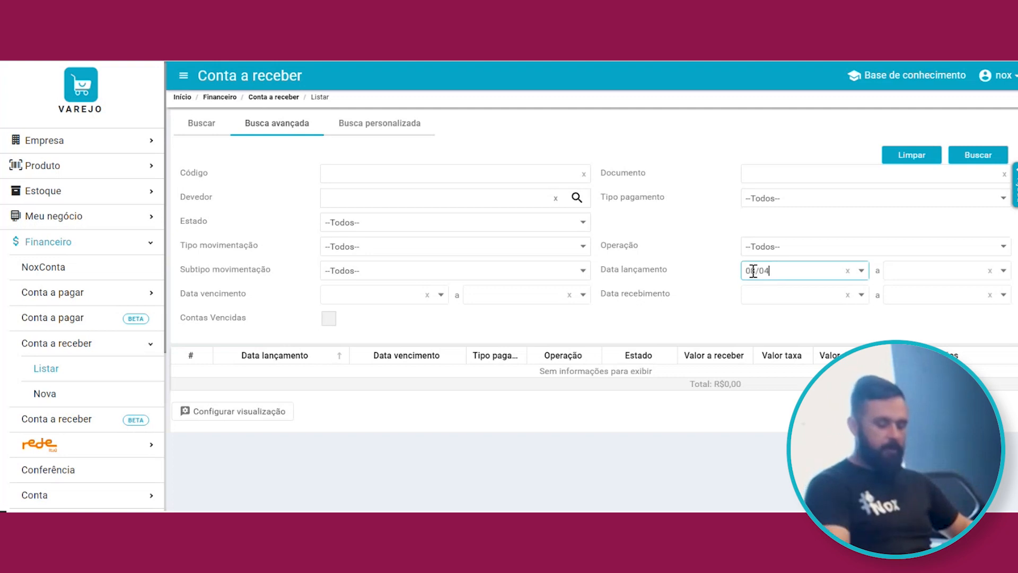
type("/202")
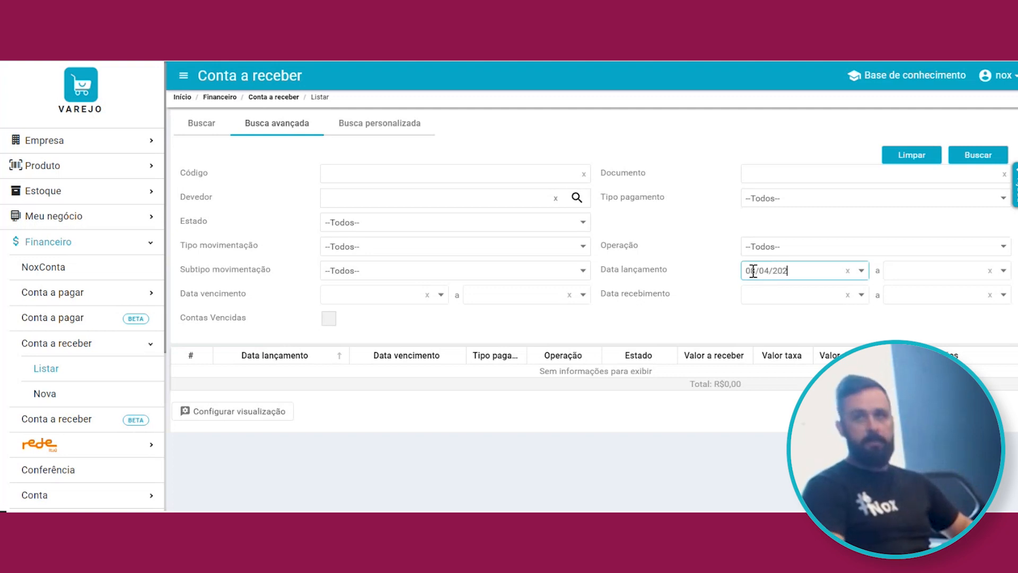
type("4")
key("Tab")
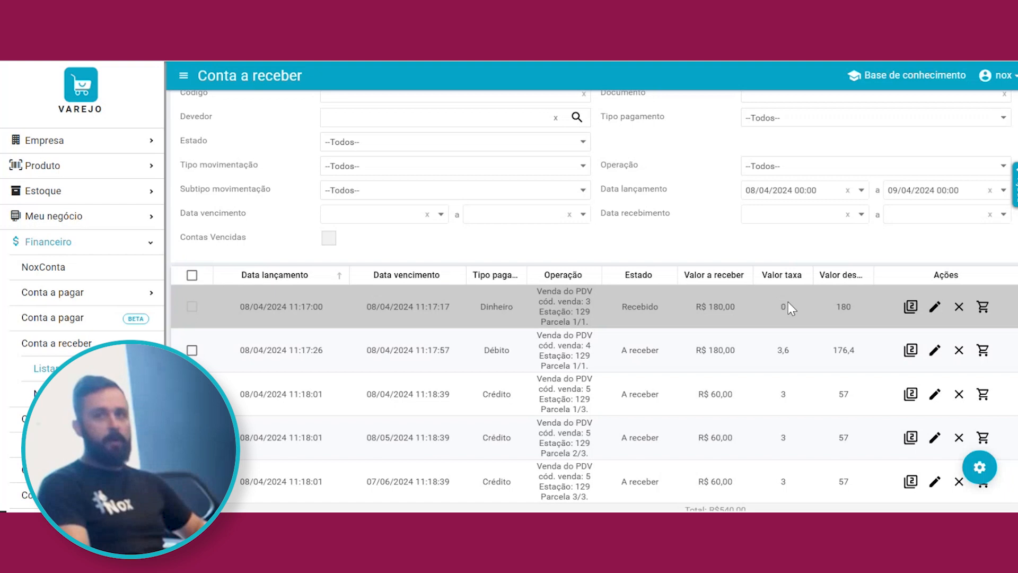
Step: Examine the Estado, Valor taxa and Valor descontando a taxa of the Dinheiro, Débito and Crédito receivables
left_click_drag(788, 302, 742, 305)
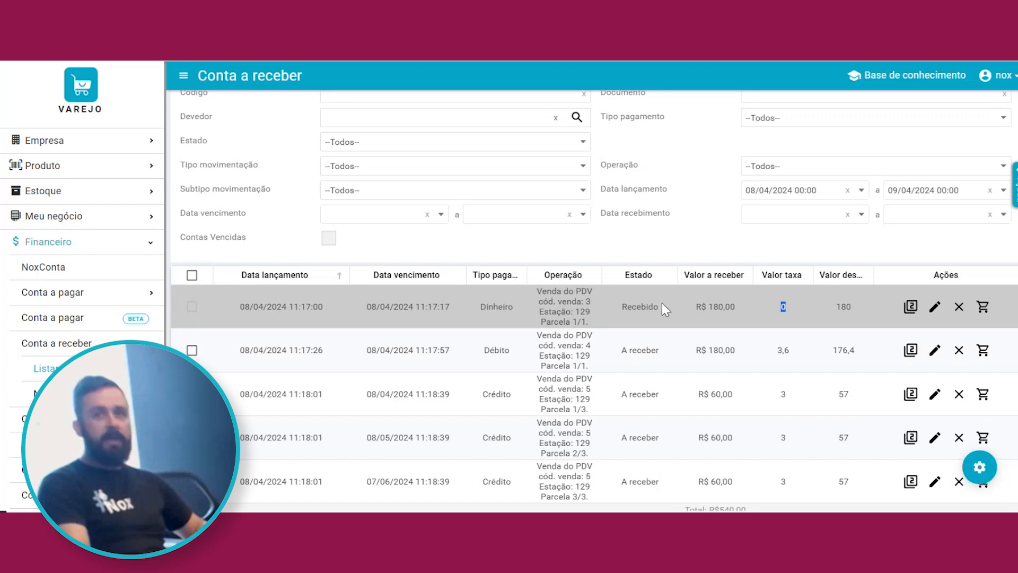
left_click_drag(662, 305, 642, 306)
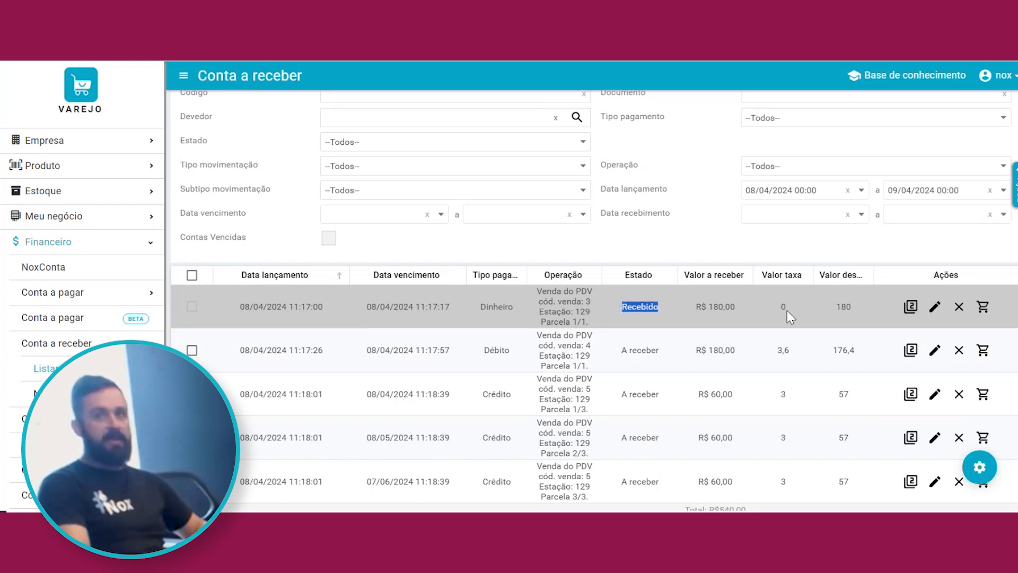
left_click_drag(866, 305, 834, 306)
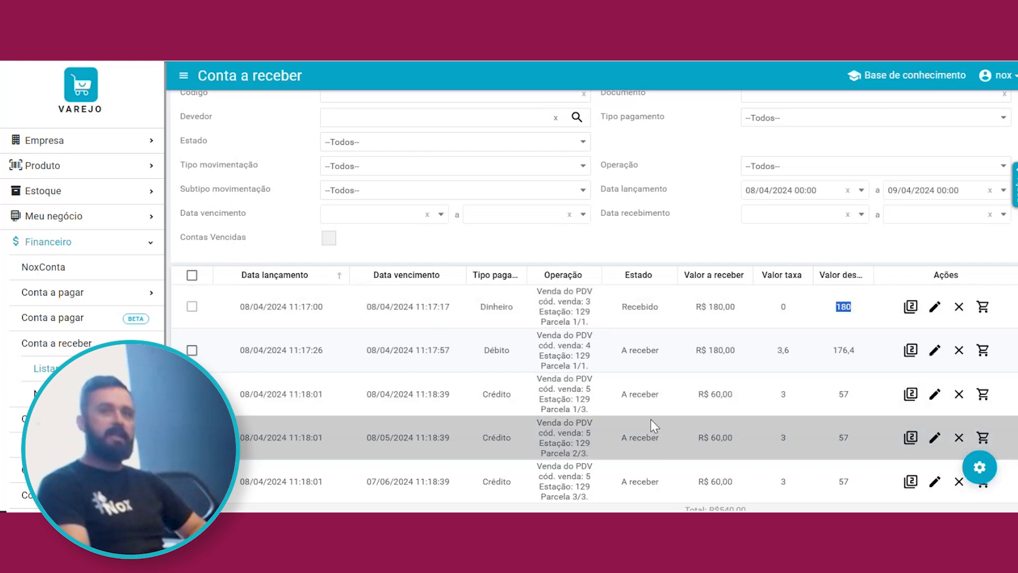
left_click_drag(510, 350, 475, 355)
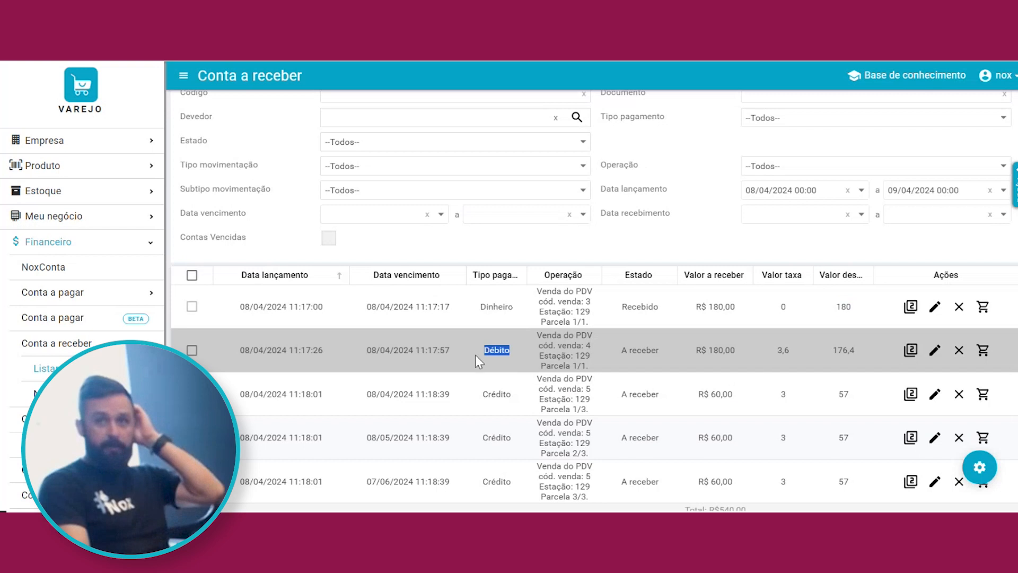
left_click(740, 350)
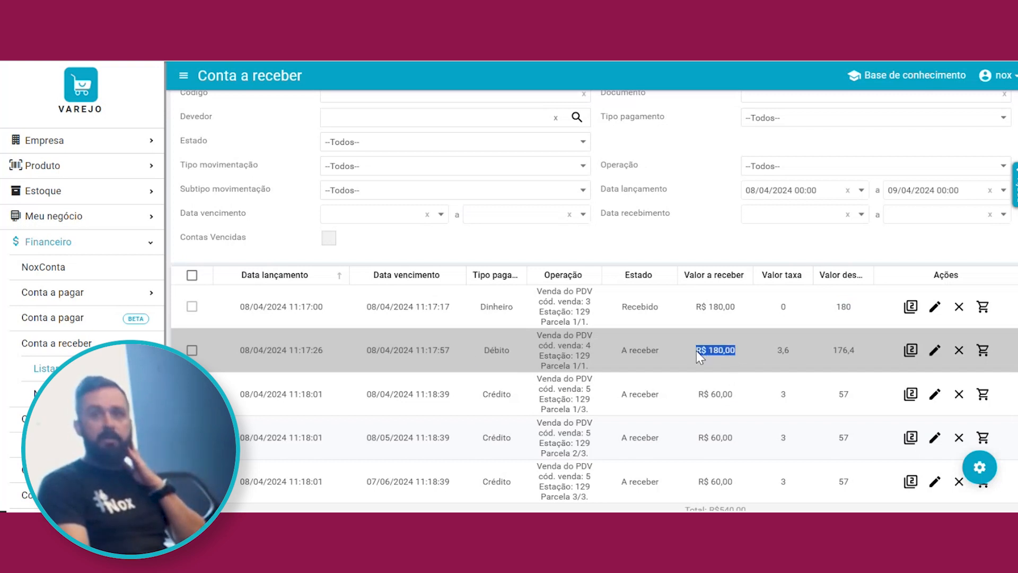
left_click_drag(806, 352, 775, 354)
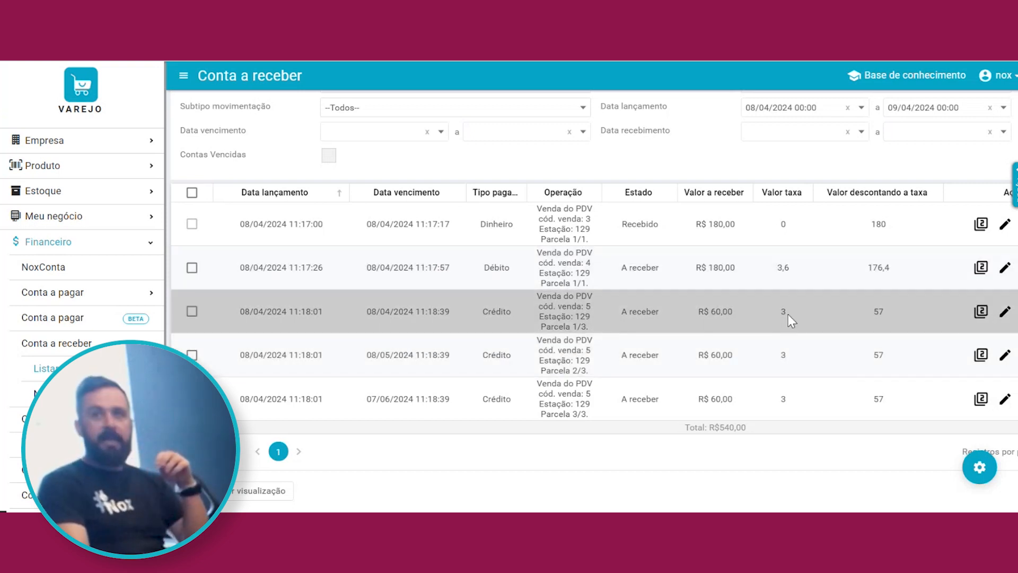
double_click(784, 354)
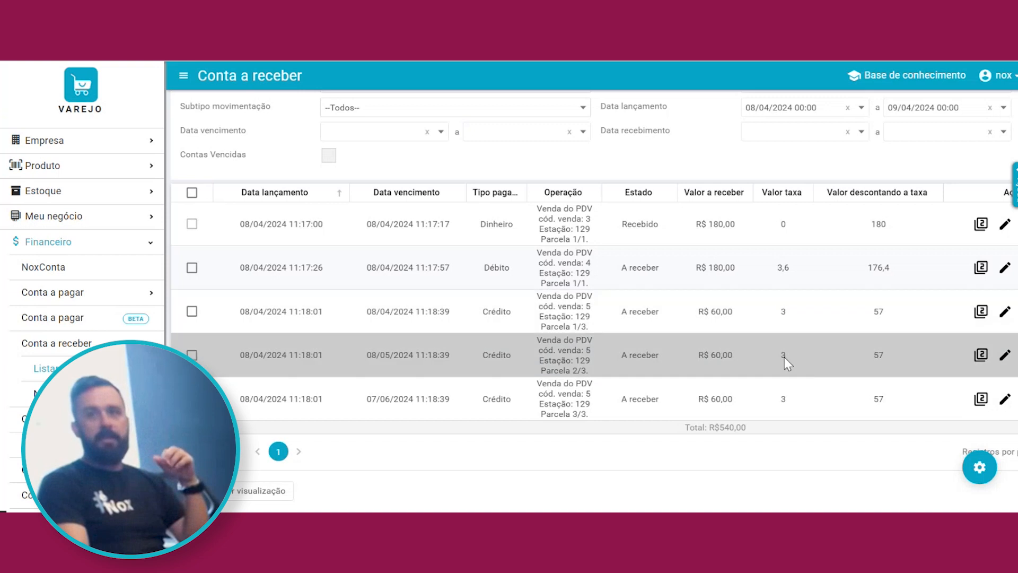
double_click(790, 404)
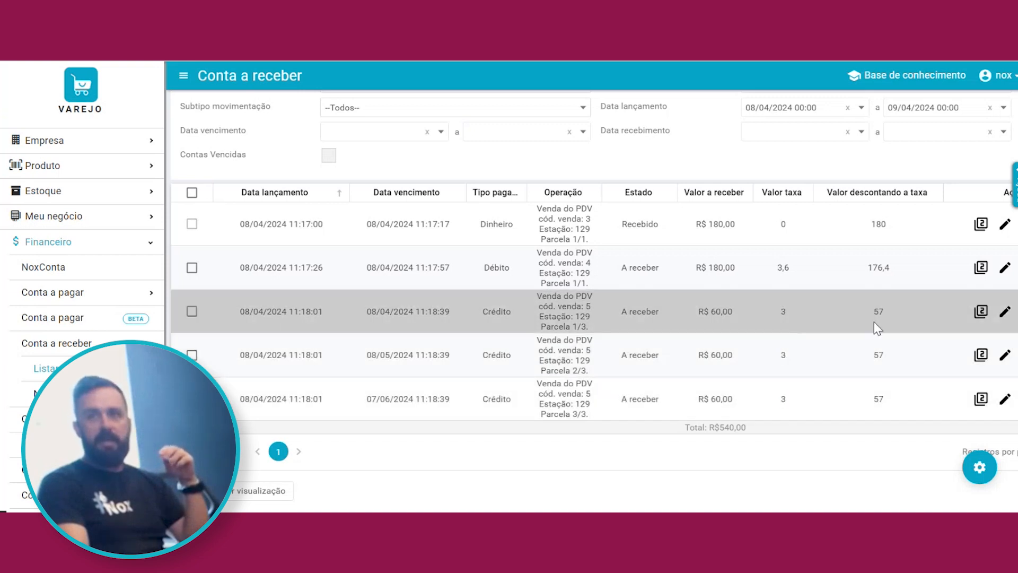
double_click(876, 356)
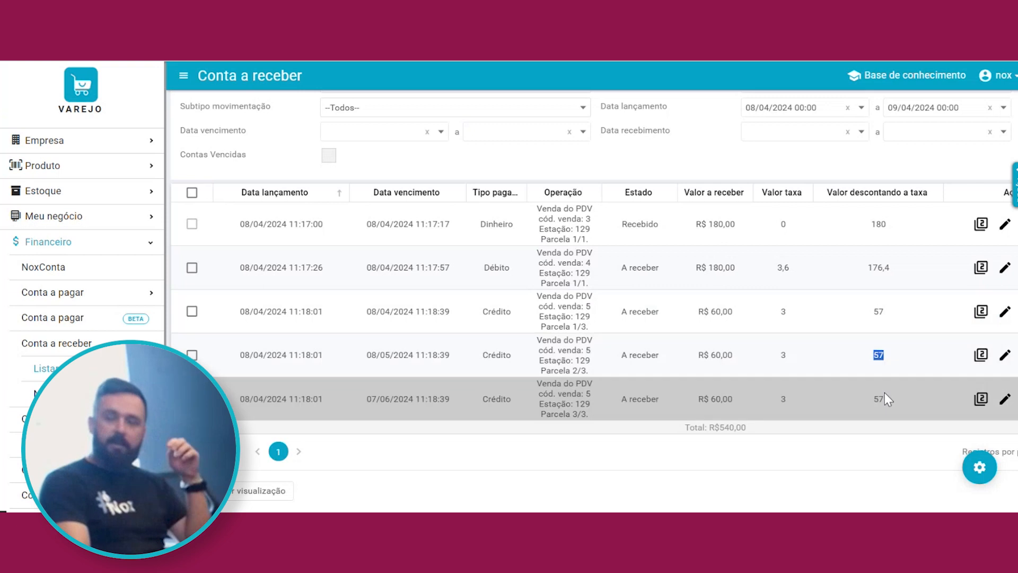
double_click(870, 397)
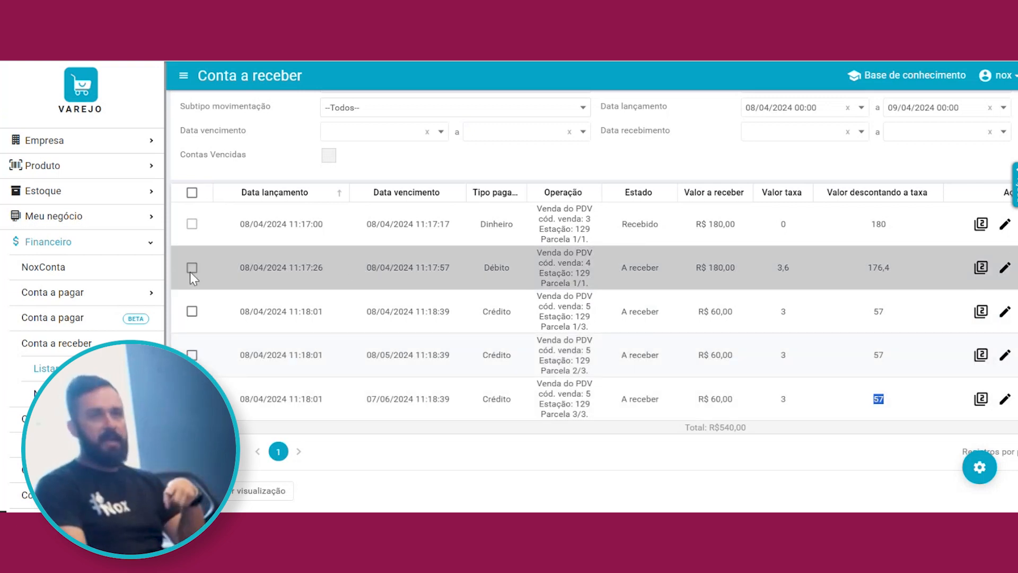
Step: Select the Débito receivable and receive it with Dt. recebimento 08/04/2024, using the value calculated with interest
left_click(191, 268)
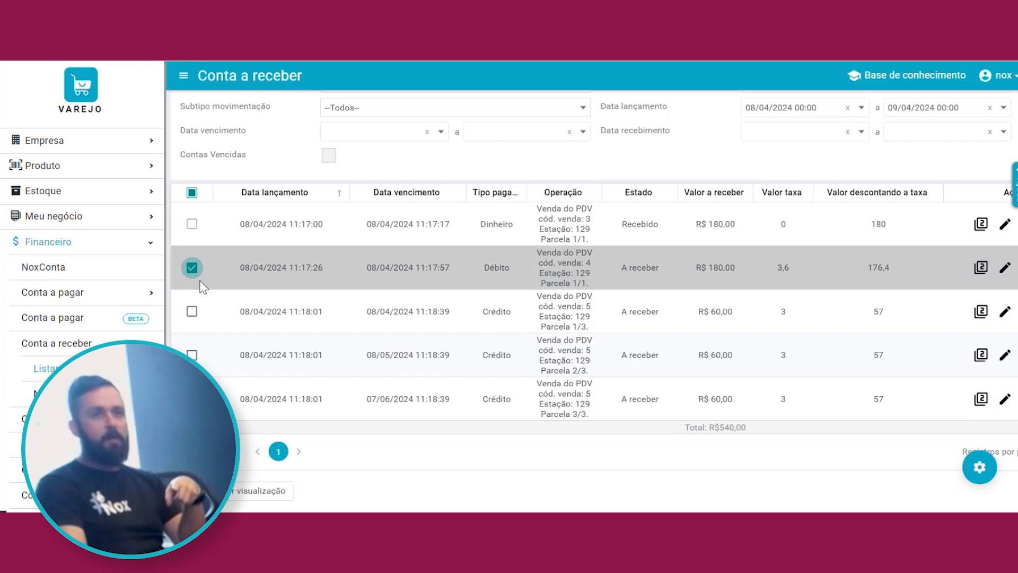
left_click(980, 474)
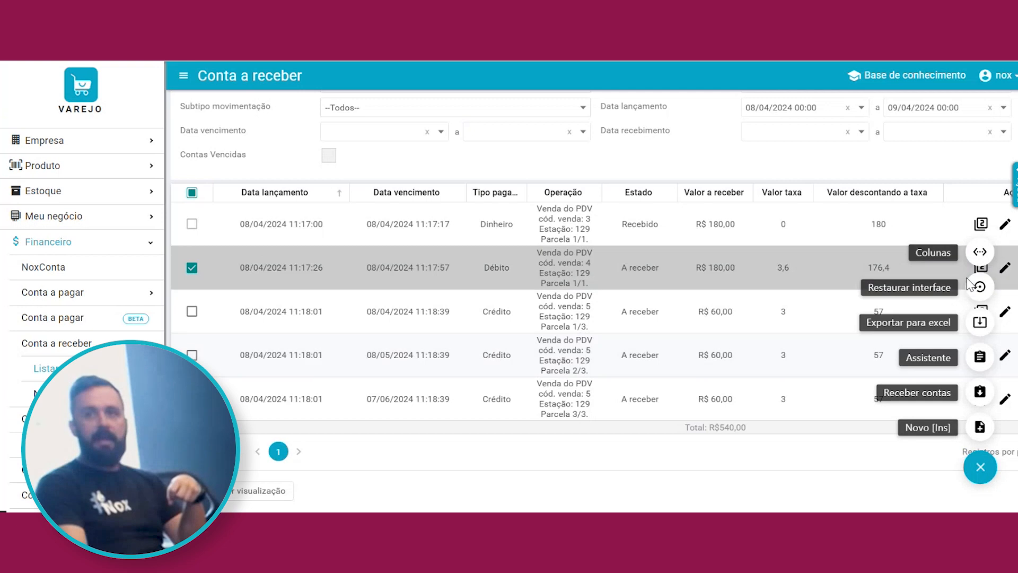
left_click(979, 404)
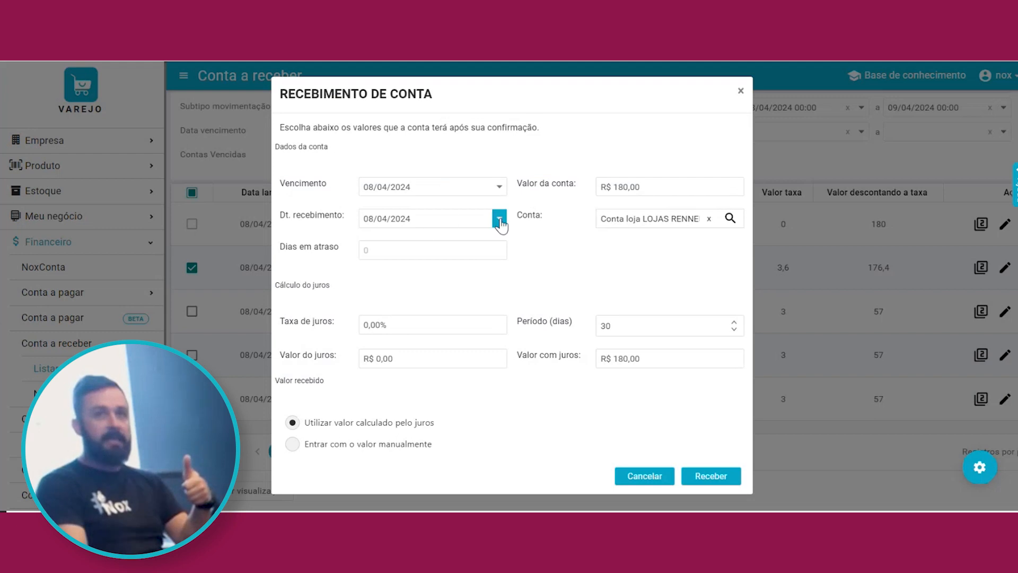
left_click(724, 476)
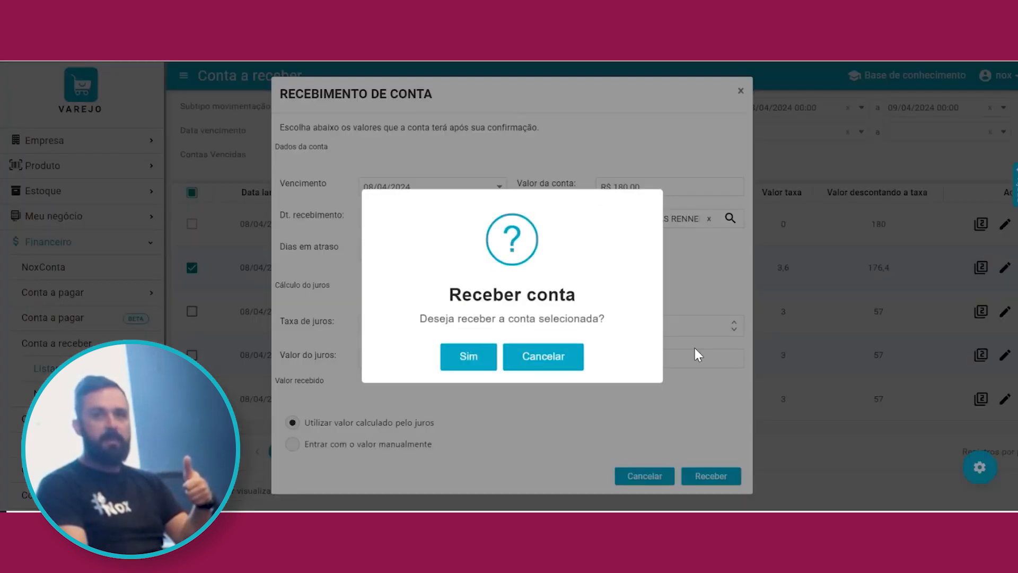
left_click(471, 358)
left_click(508, 343)
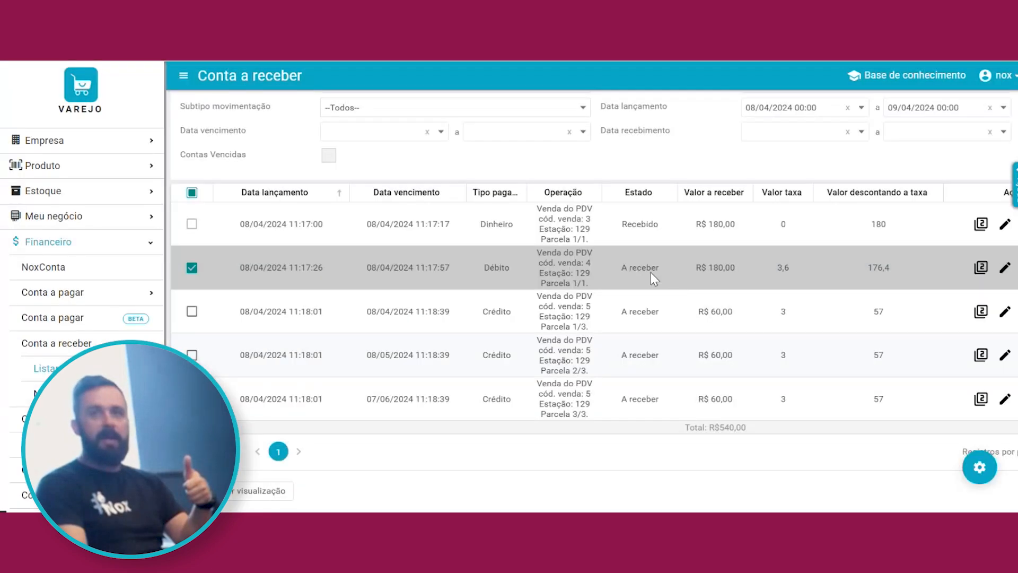
Step: Rerun the receivables search and check the Estado of the Débito account
scroll(689, 326, "up", 1)
scroll(689, 326, "up", 3)
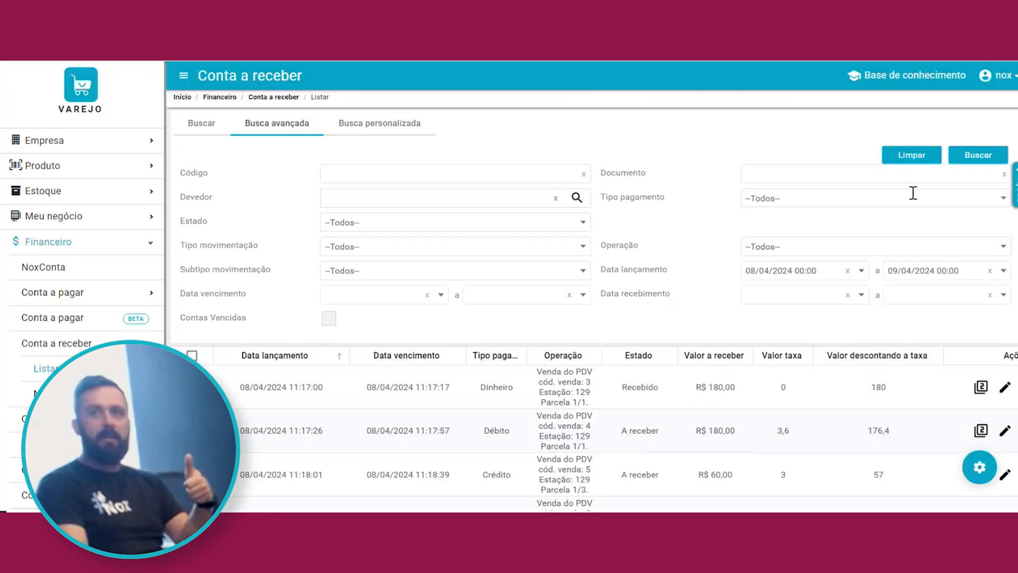
left_click(980, 155)
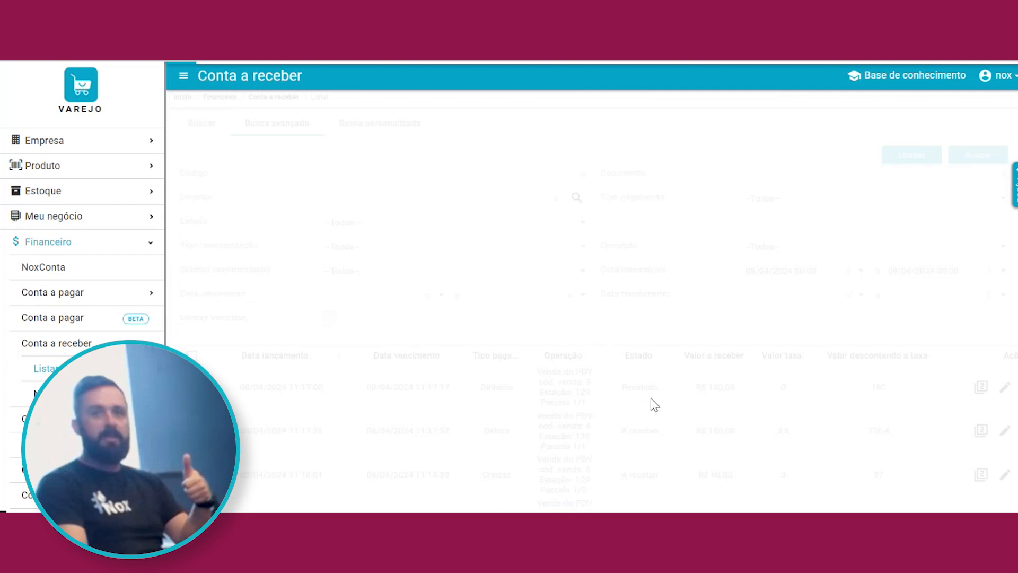
scroll(660, 390, "down", 3)
left_click_drag(663, 259, 600, 269)
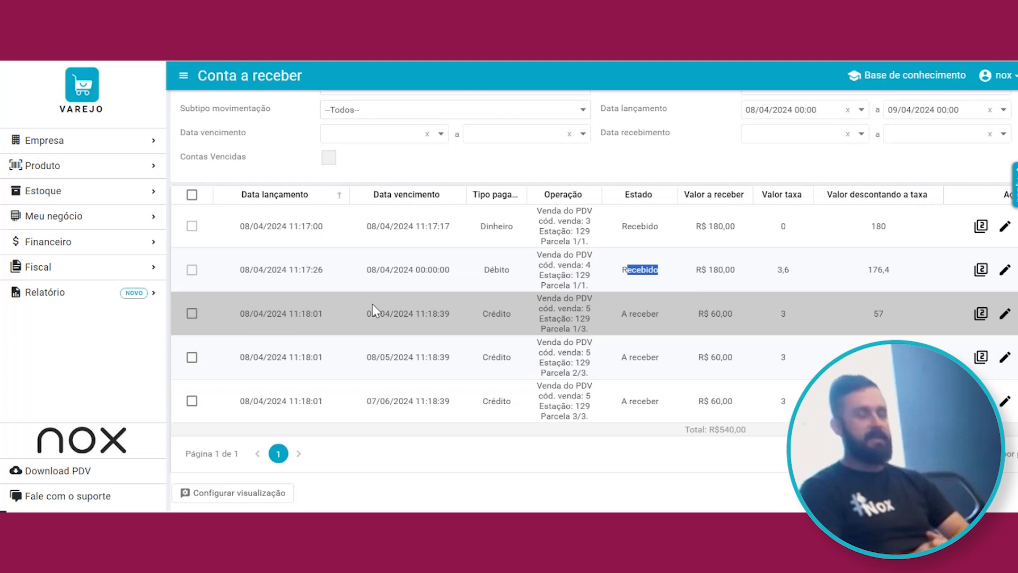
Step: Open the Conta list under Financeiro
left_click(48, 242)
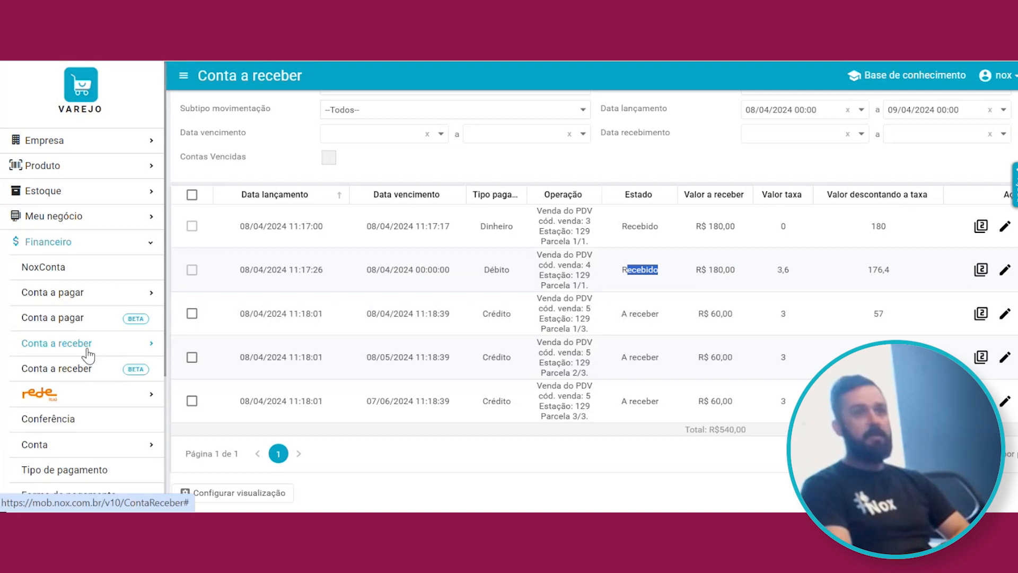
scroll(120, 392, "down", 2)
scroll(117, 408, "down", 3)
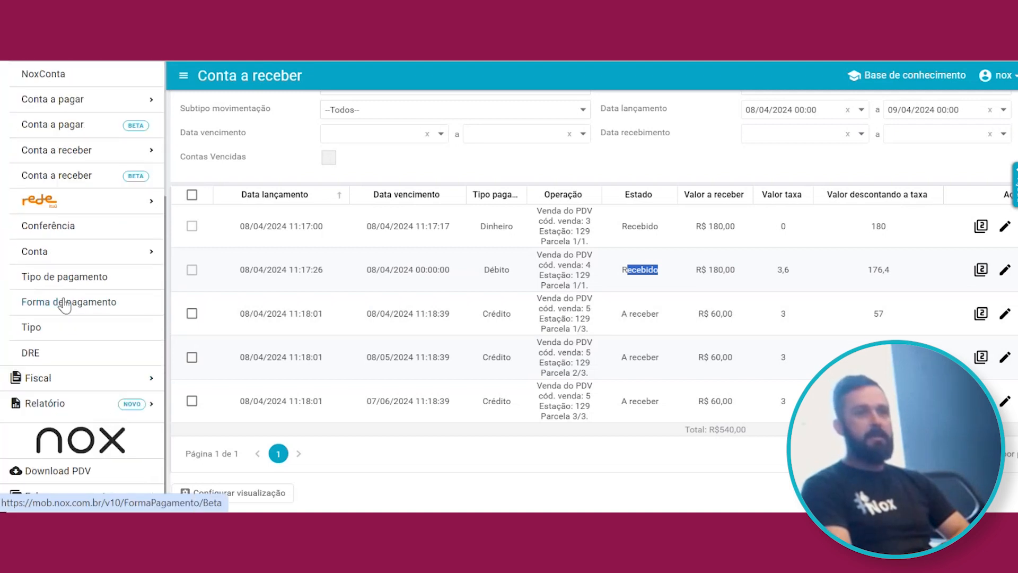
left_click(47, 253)
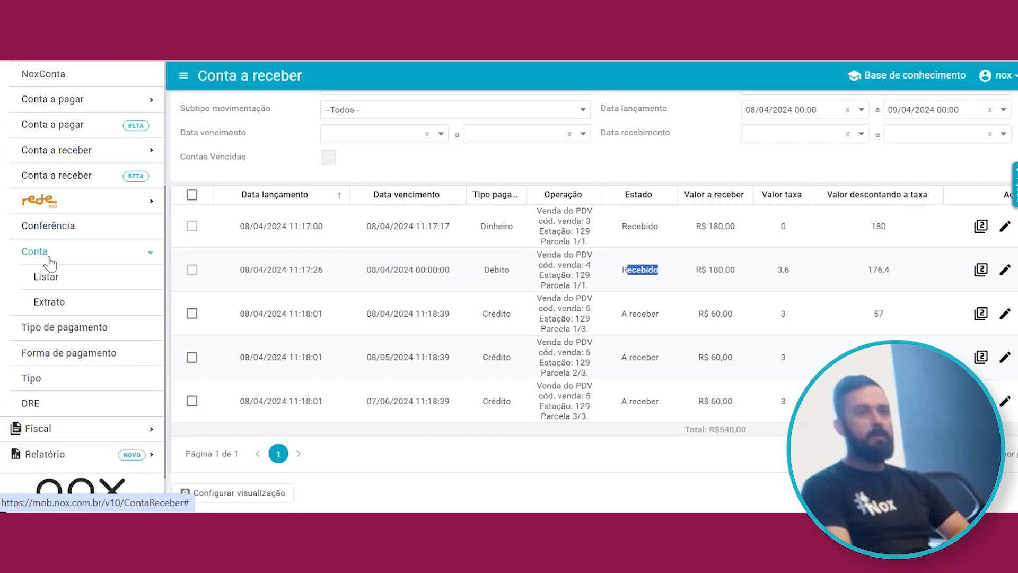
scroll(43, 228, "up", 2)
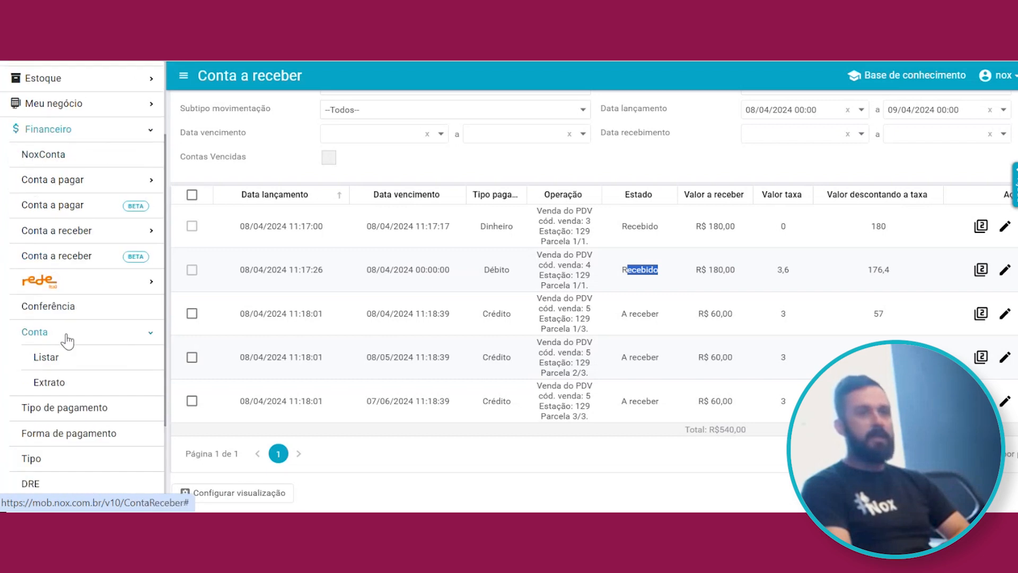
left_click(60, 363)
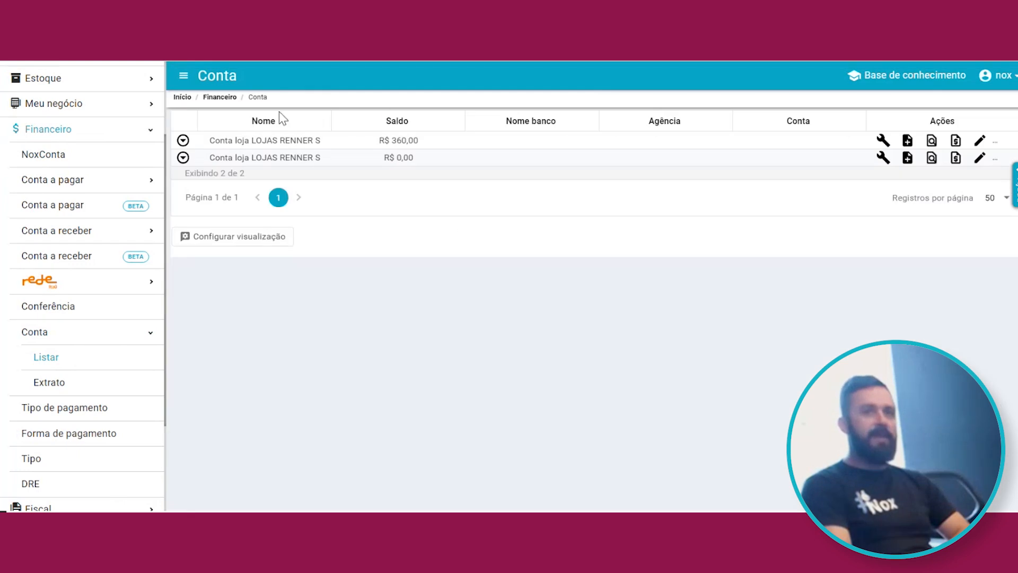
Step: Rename the Conta loja with the R$ 360,00 balance as COFRE, fill in its Agência and Conta numbers, and save it
left_click(980, 141)
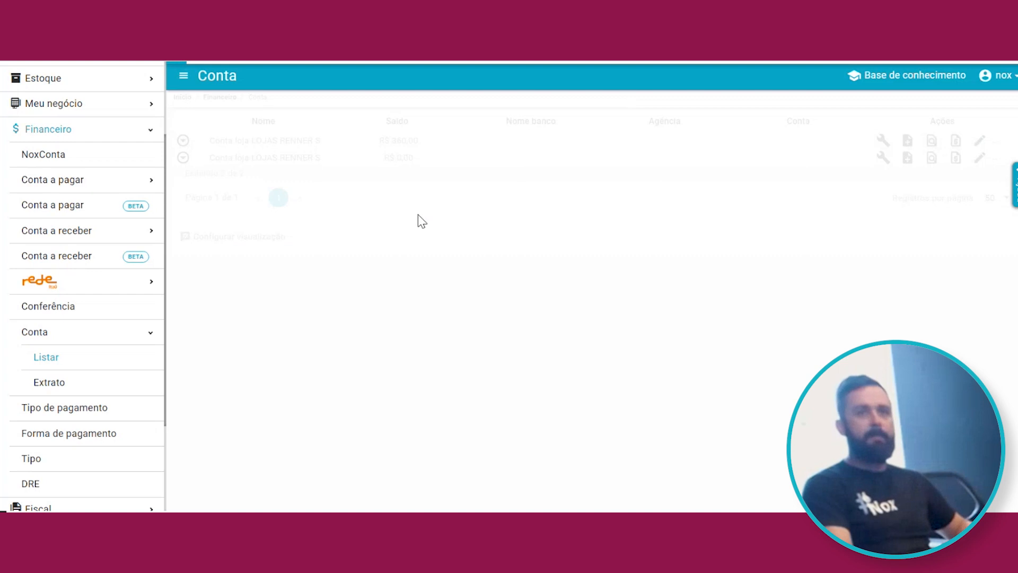
triple_click(464, 143)
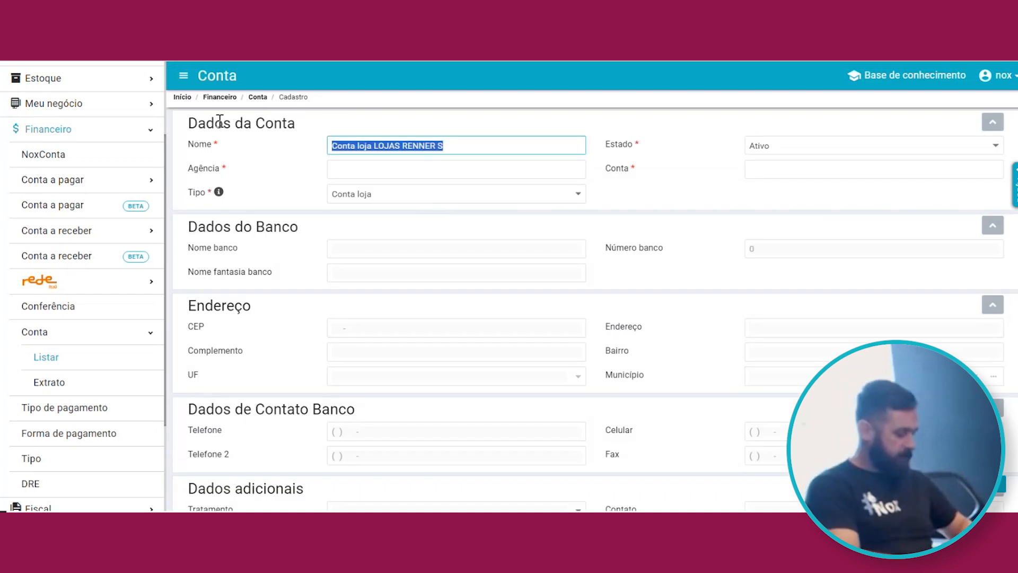
type("COFRE")
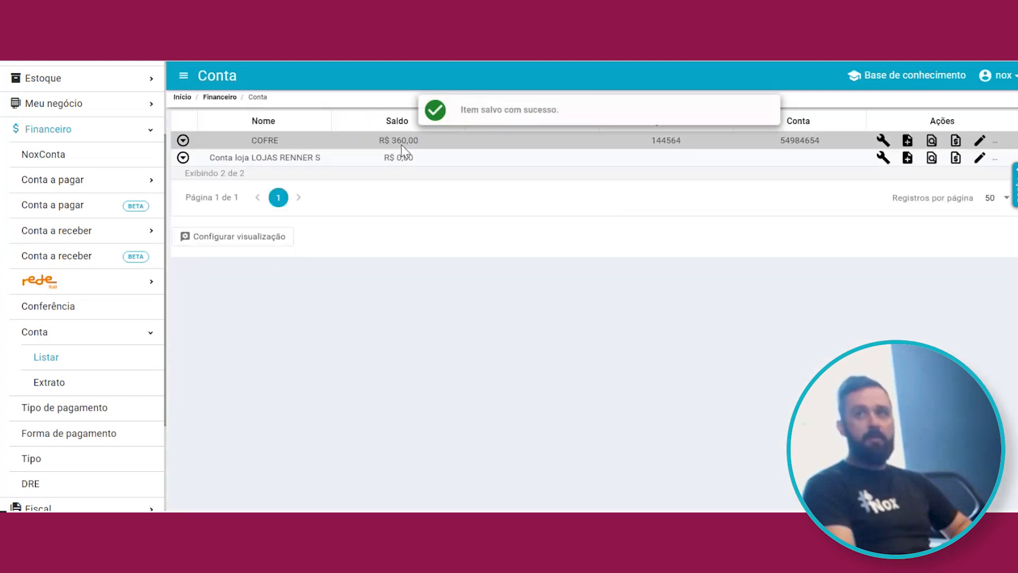
Step: Rename the other Conta loja account as Itaú PJ, fill in its Agência and Conta numbers, and save it
left_click(979, 157)
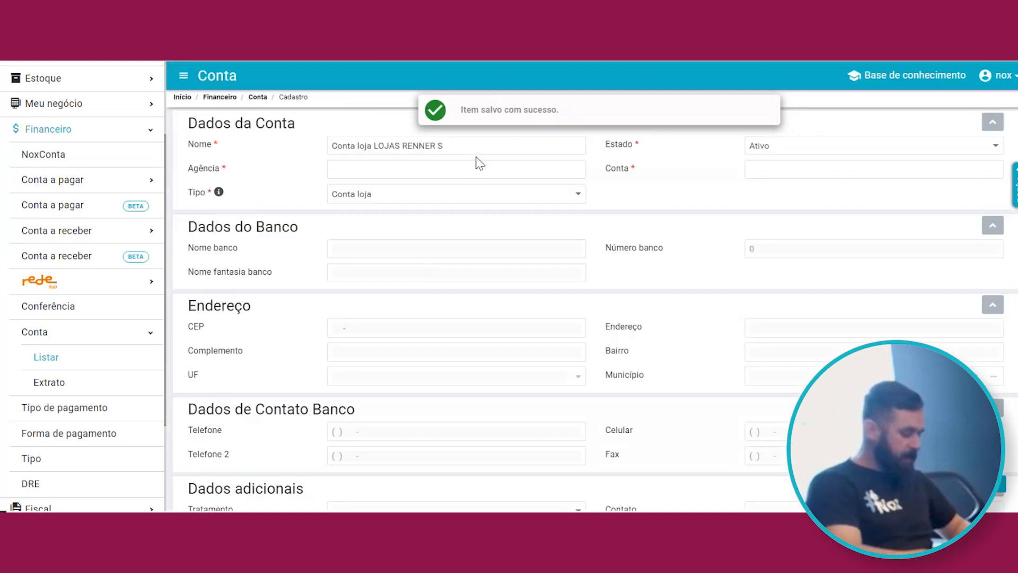
triple_click(425, 143)
type("iTA")
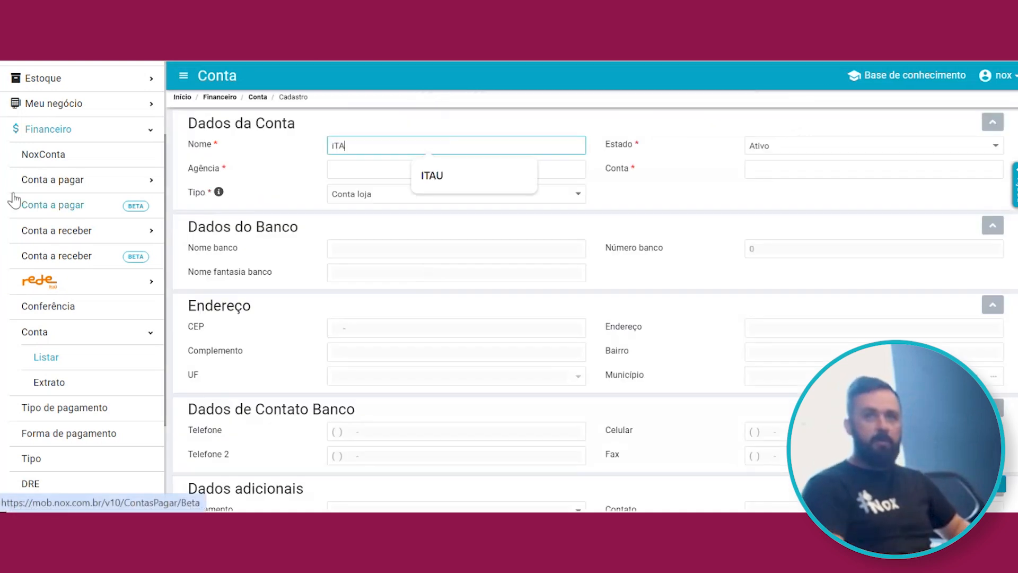
type("U")
key("Tab")
key("Return")
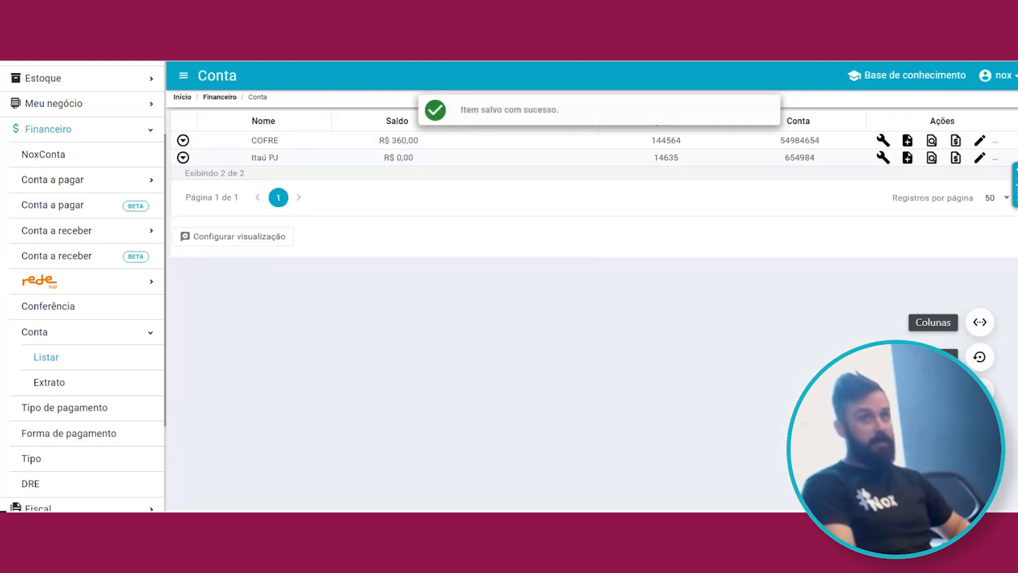
Step: Add a new account named Santander with its Agência and Conta numbers, and save it
left_click(979, 320)
left_click(387, 148)
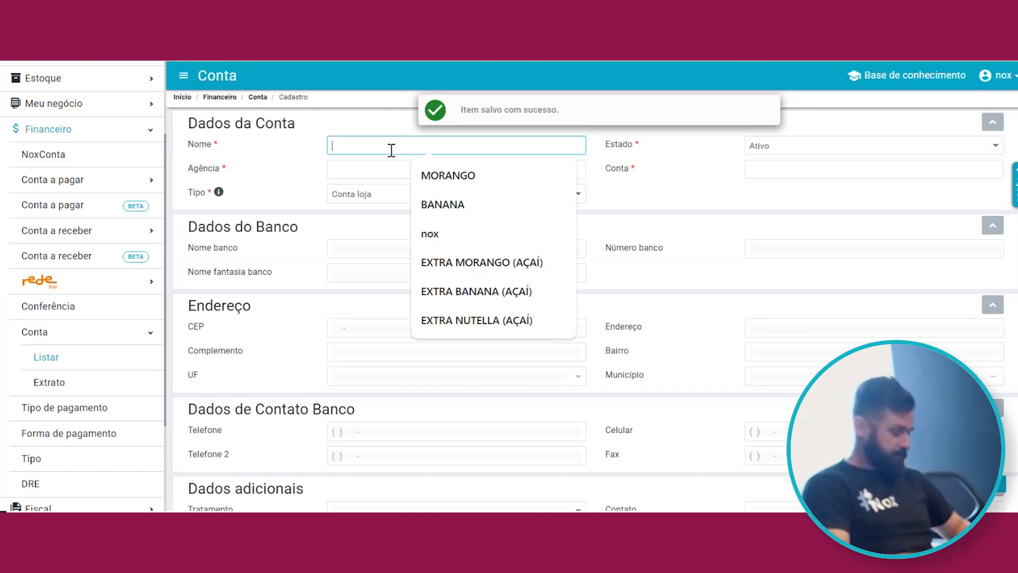
key("Escape")
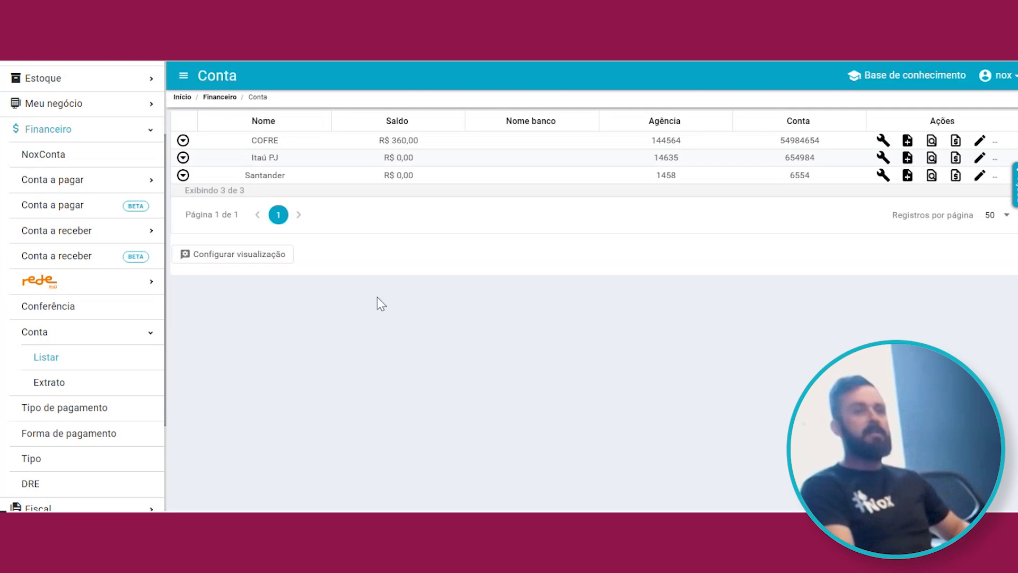
Step: Under Financeiro's Tipo, add and save a movement type DESPESAS FIXAS with Direção Saída and Classificação DRE Despesas financeira
left_click(121, 332)
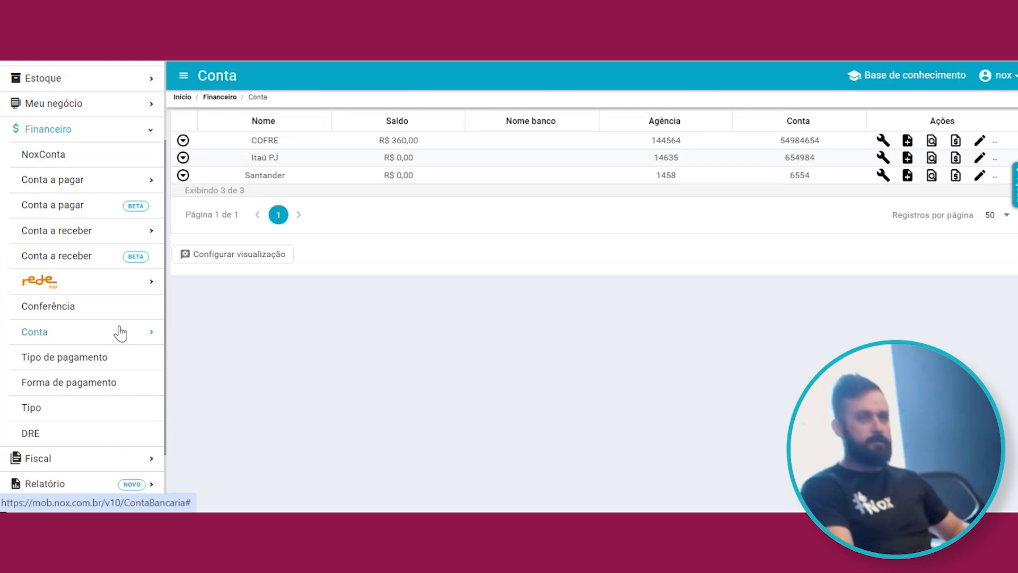
left_click(31, 411)
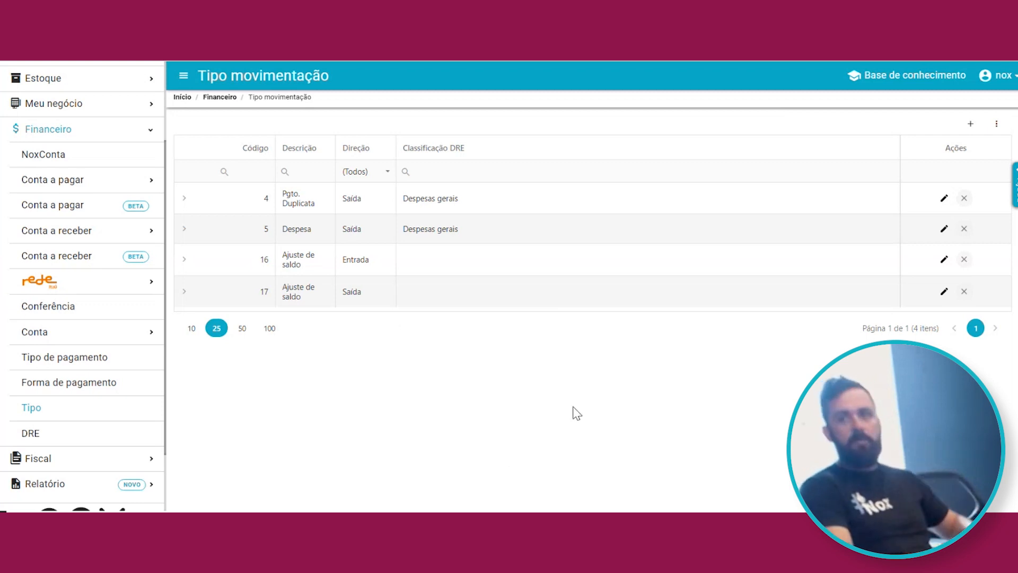
left_click(971, 127)
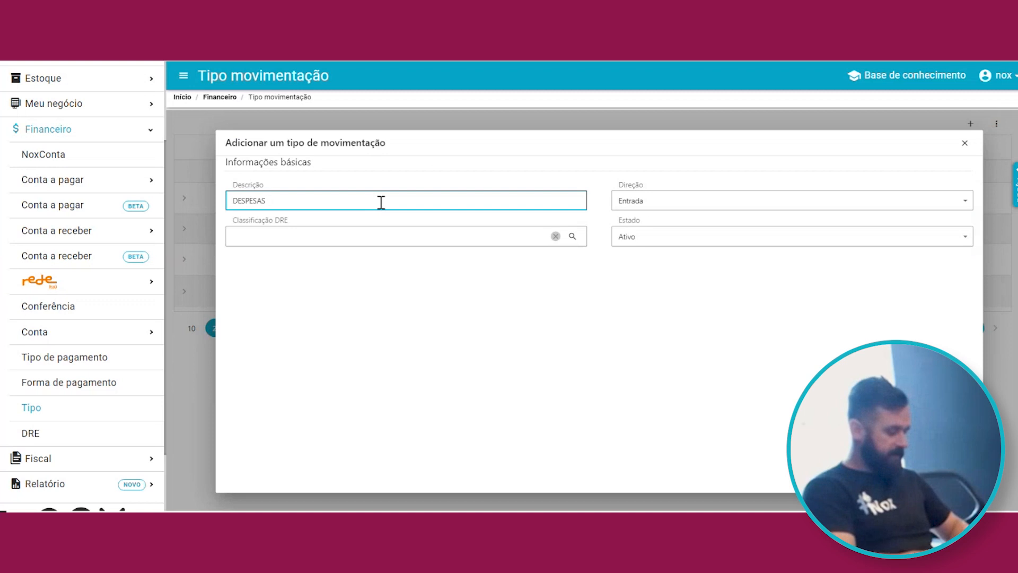
type("DESPESAS FIXAS")
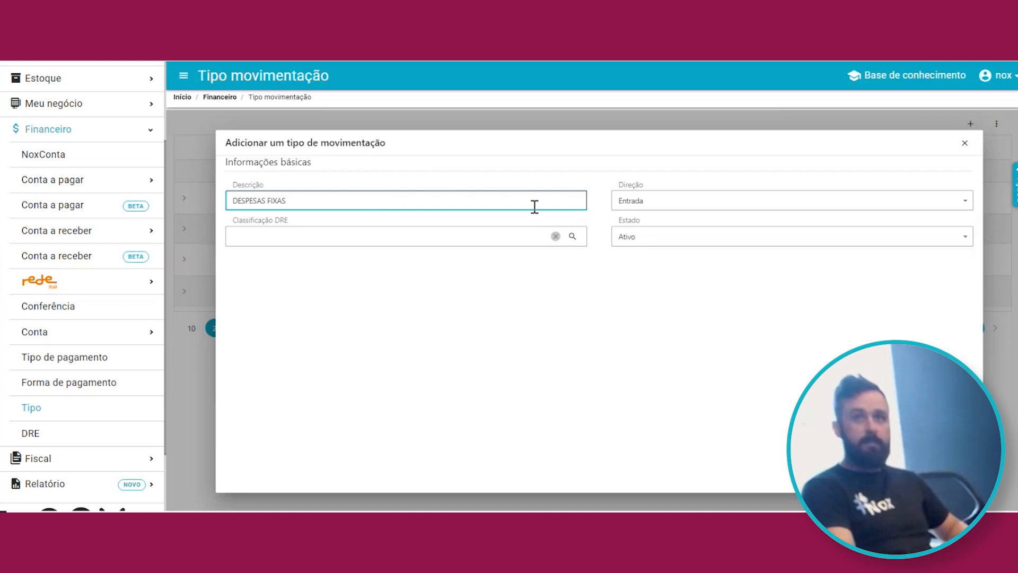
left_click(631, 205)
left_click(645, 247)
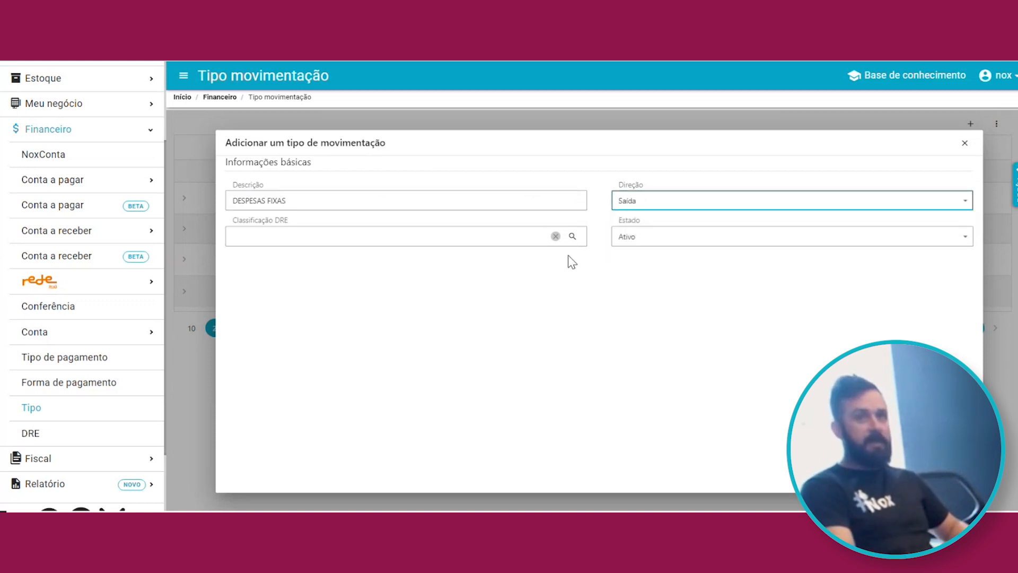
left_click(574, 238)
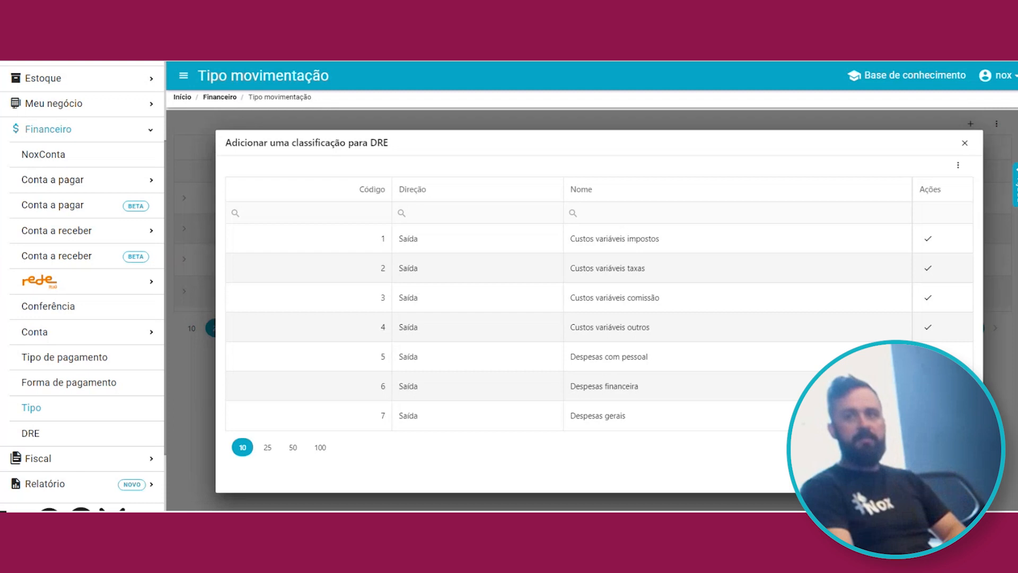
left_click(555, 378)
left_click(949, 477)
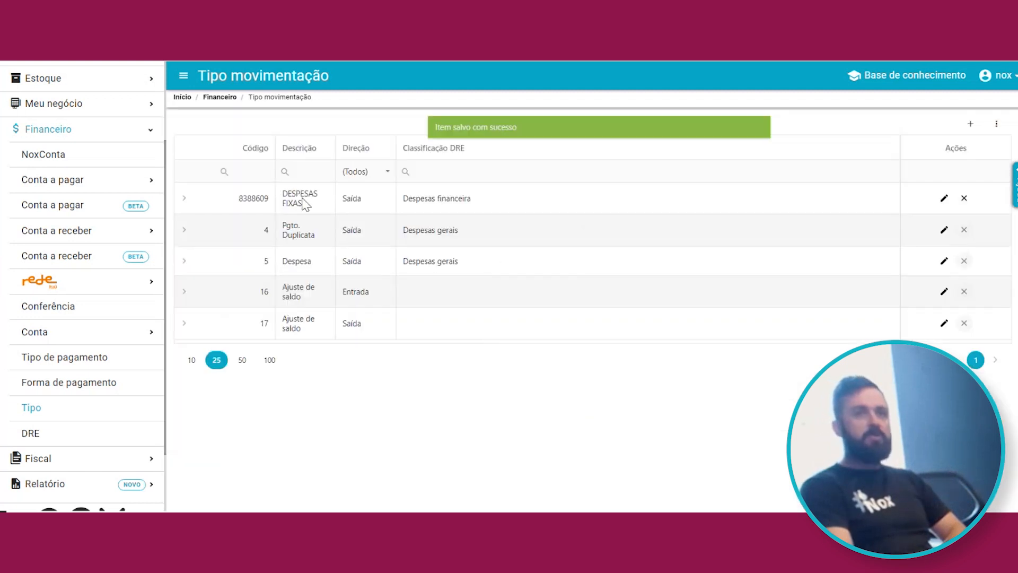
Step: Add and save a subtype with Descrição AGUA under DESPESAS FIXAS
left_click(183, 201)
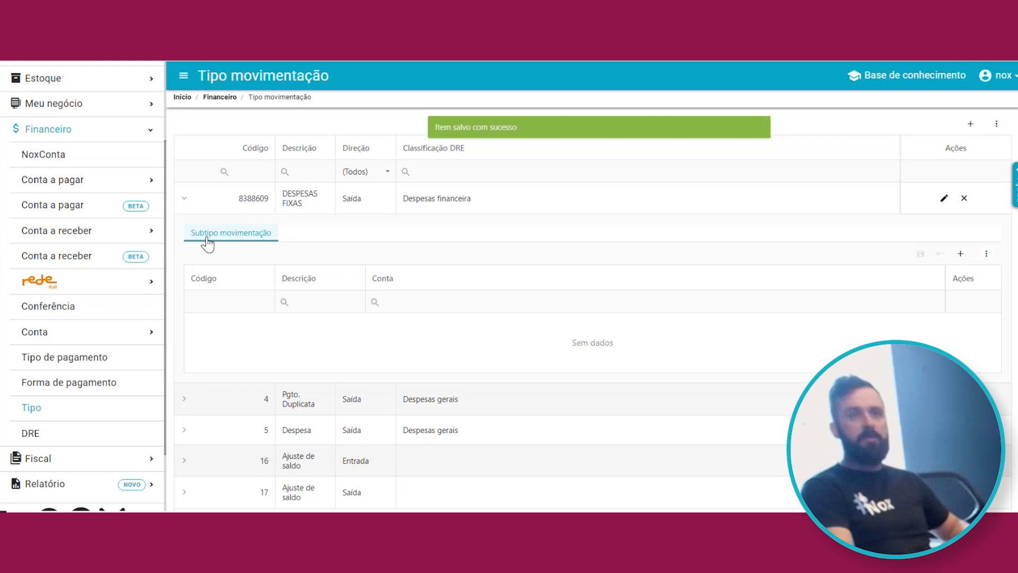
left_click(960, 253)
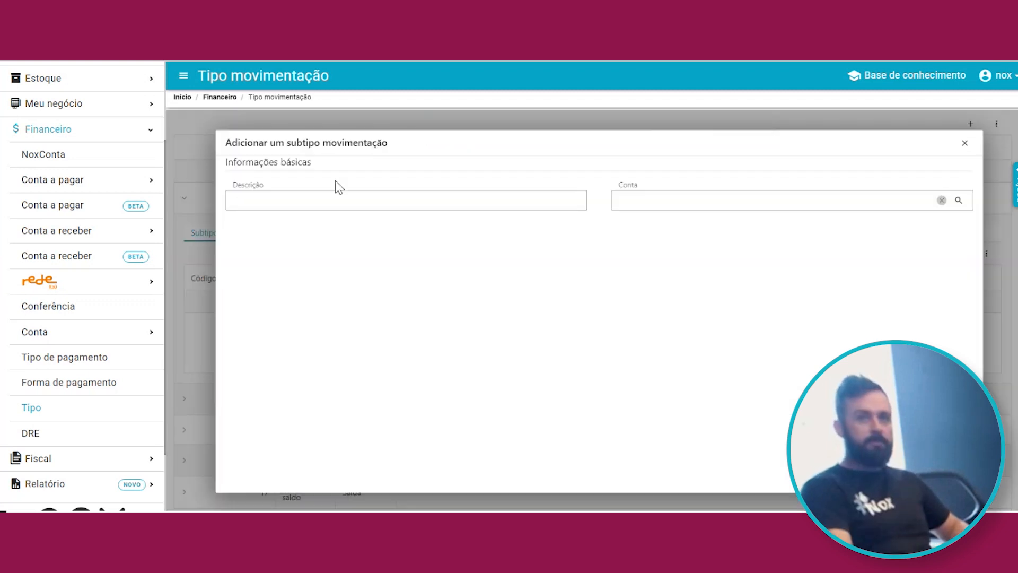
left_click(340, 202)
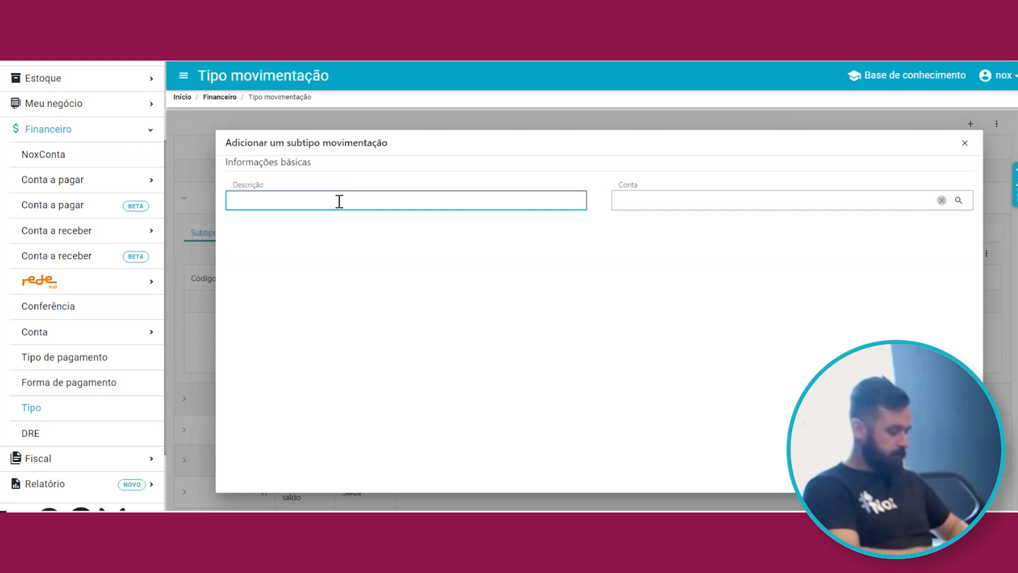
type("AGUA")
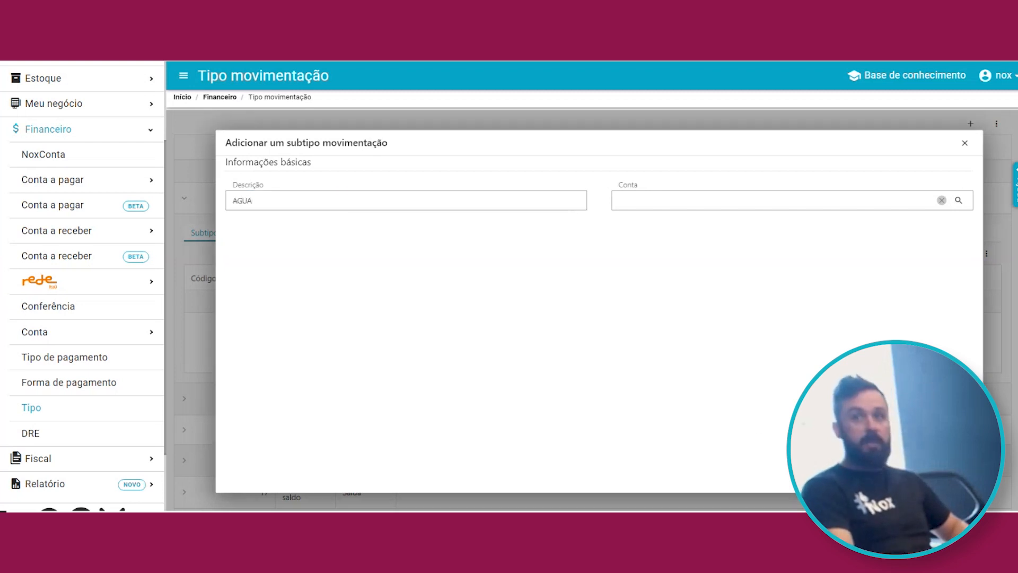
key("Return")
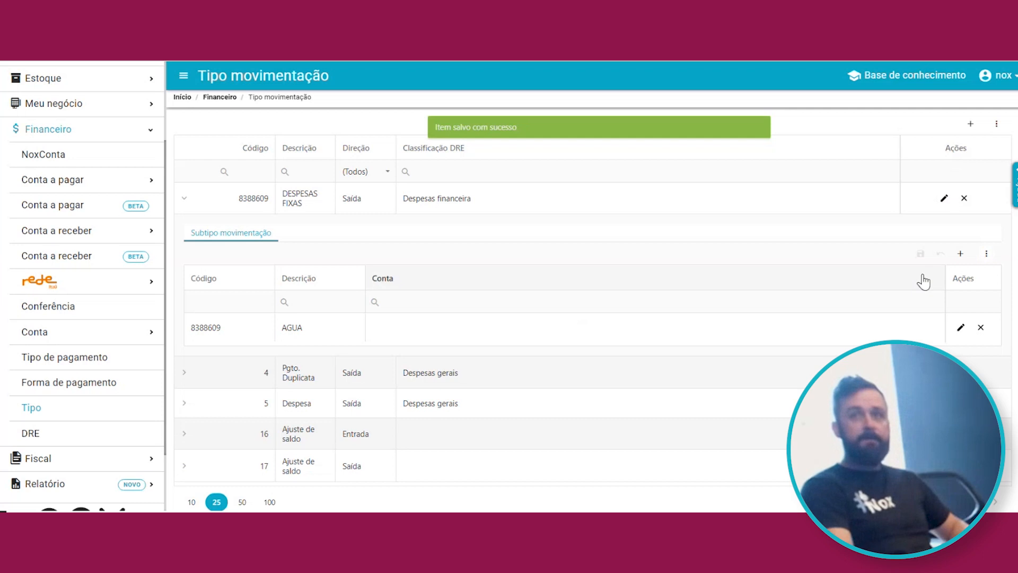
Step: Add the subtypes LUZ and TELEFONE to DESPESAS FIXAS, and collapse its subtype list
left_click(960, 255)
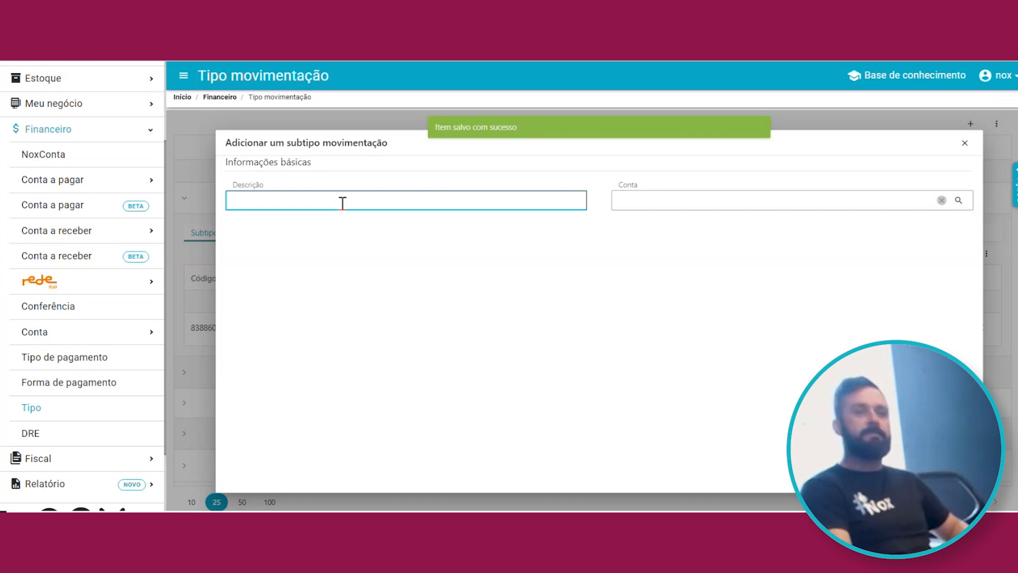
key("Escape")
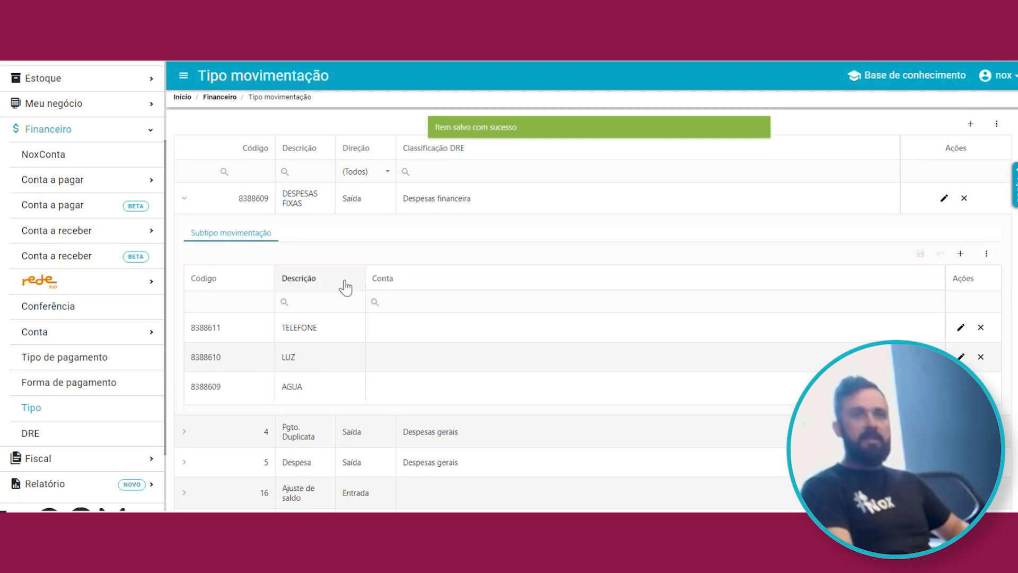
left_click(183, 199)
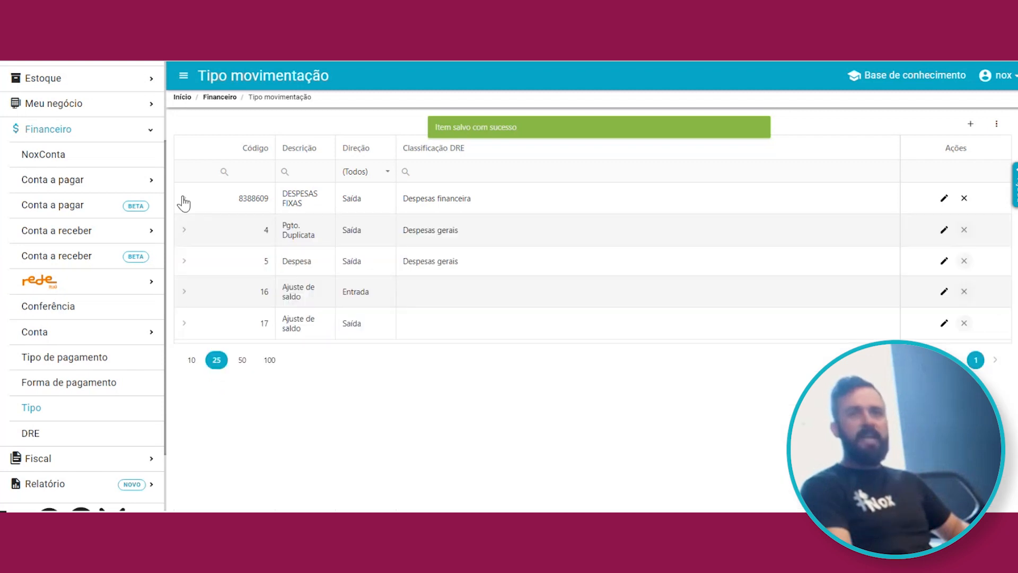
Step: Add and save a movement type DESPESAS VARIAVEIS with Direção Saída and Classificação DRE Despesas gerais
left_click(969, 125)
left_click(309, 201)
type("D")
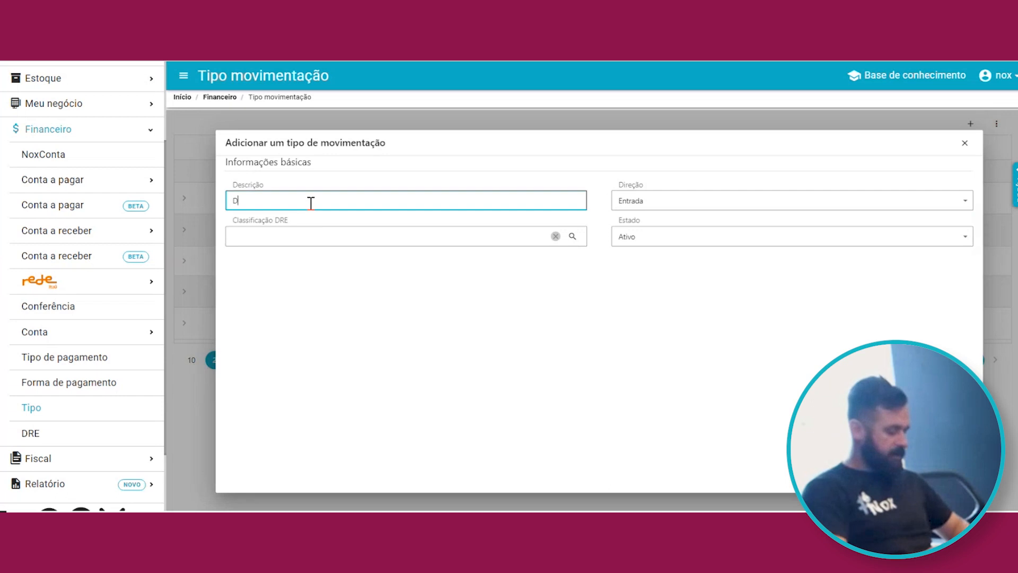
type("ESPESAS VARIAVEIS")
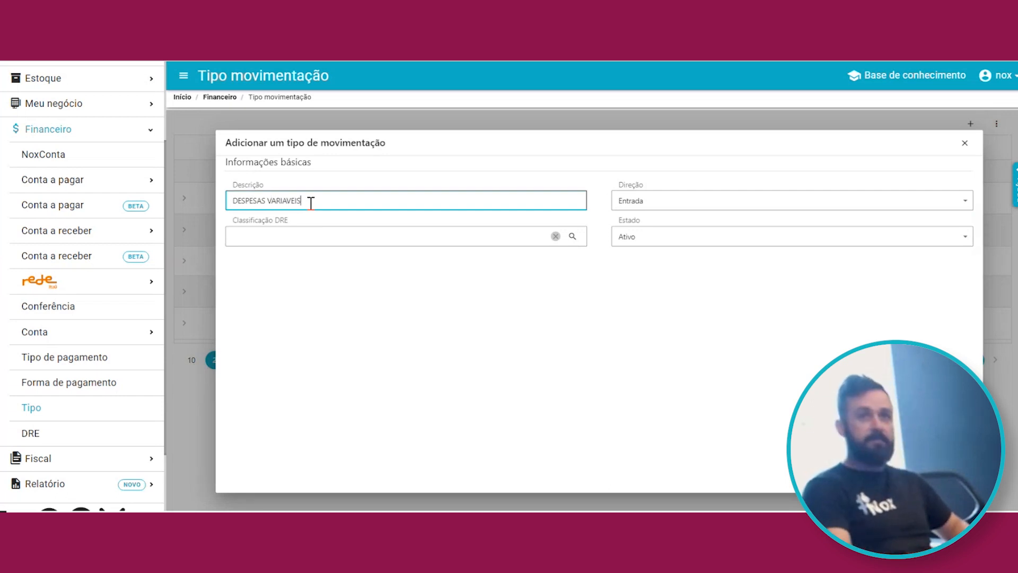
left_click(641, 200)
left_click(650, 248)
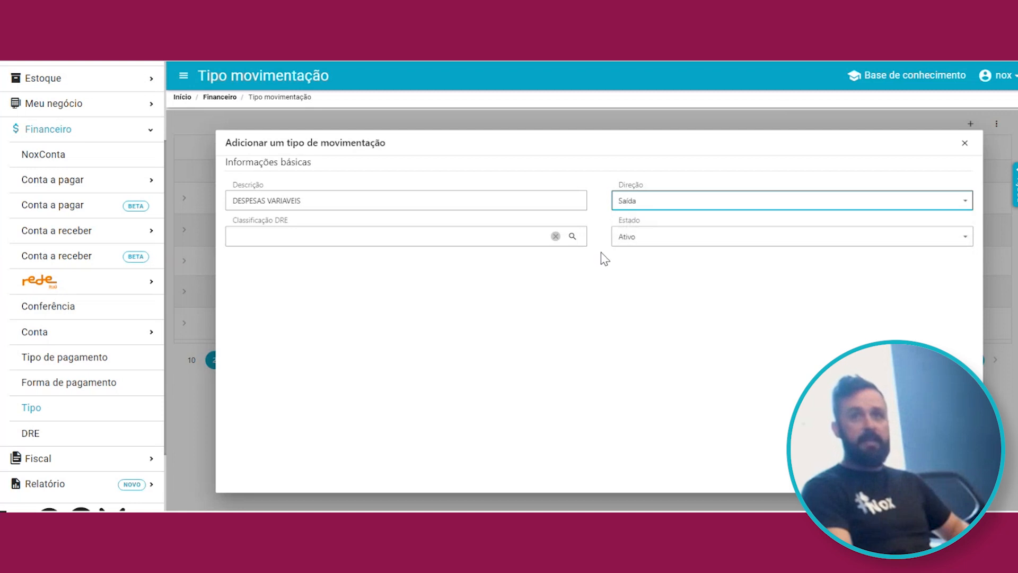
left_click(571, 236)
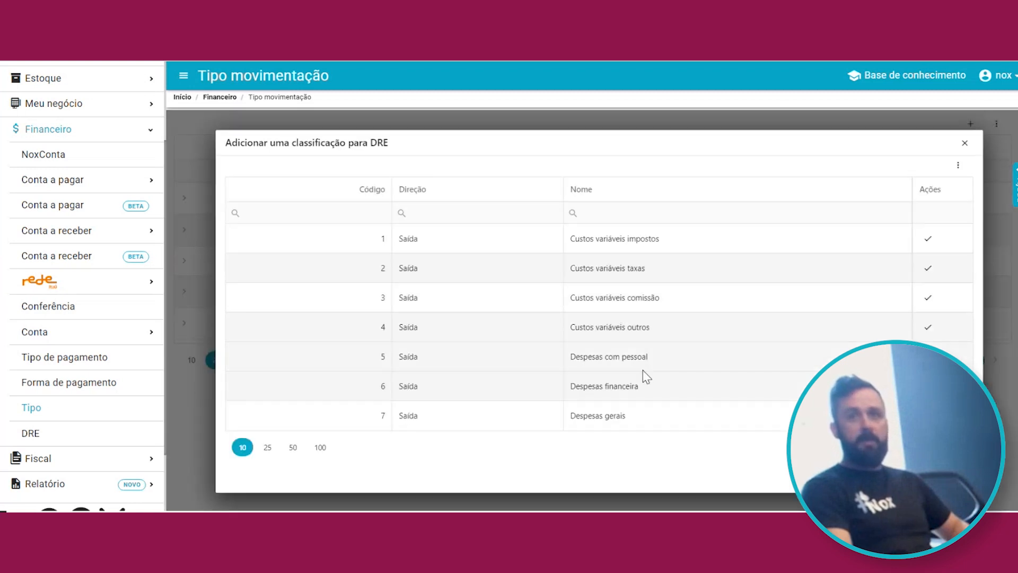
left_click(928, 416)
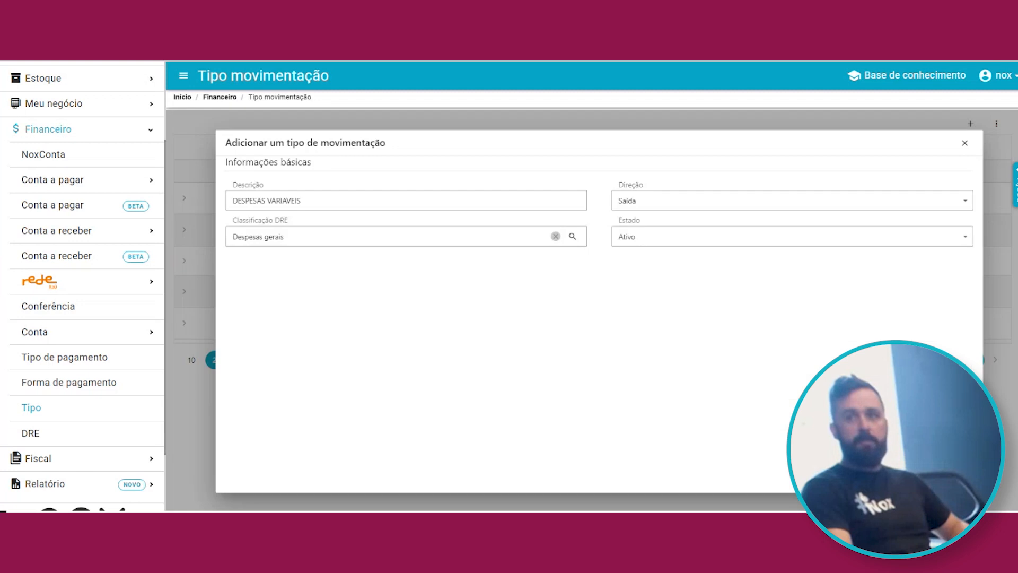
left_click(950, 474)
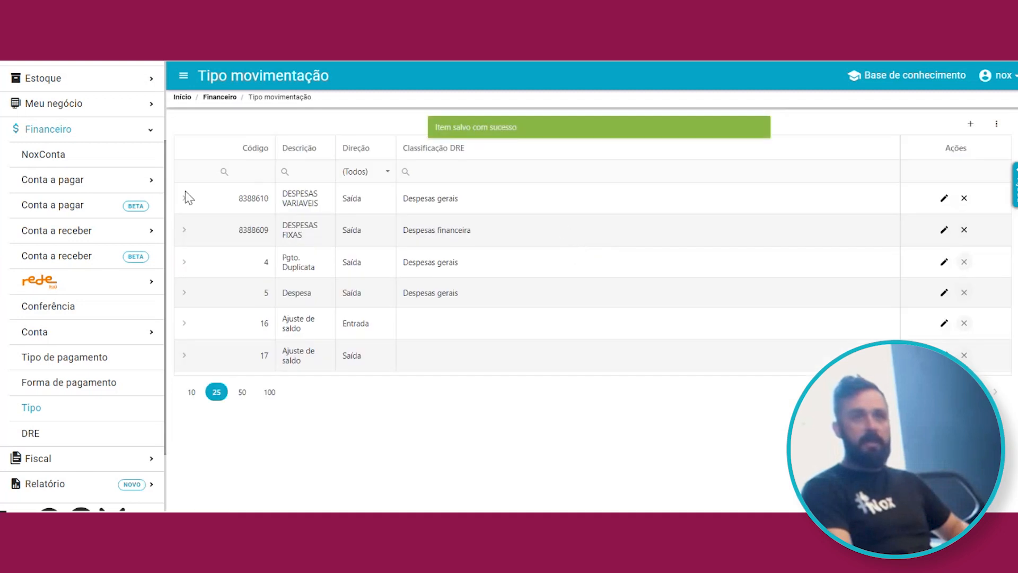
Step: Add the subtypes MANUTENÇÃO PREDIAL, LIMPEZA E CONSERVAÇÃO and PARCERIA ESTACIONAMENTO to DESPESAS VARIAVEIS, and widen the subtype list's Descrição column
left_click(184, 196)
left_click(960, 254)
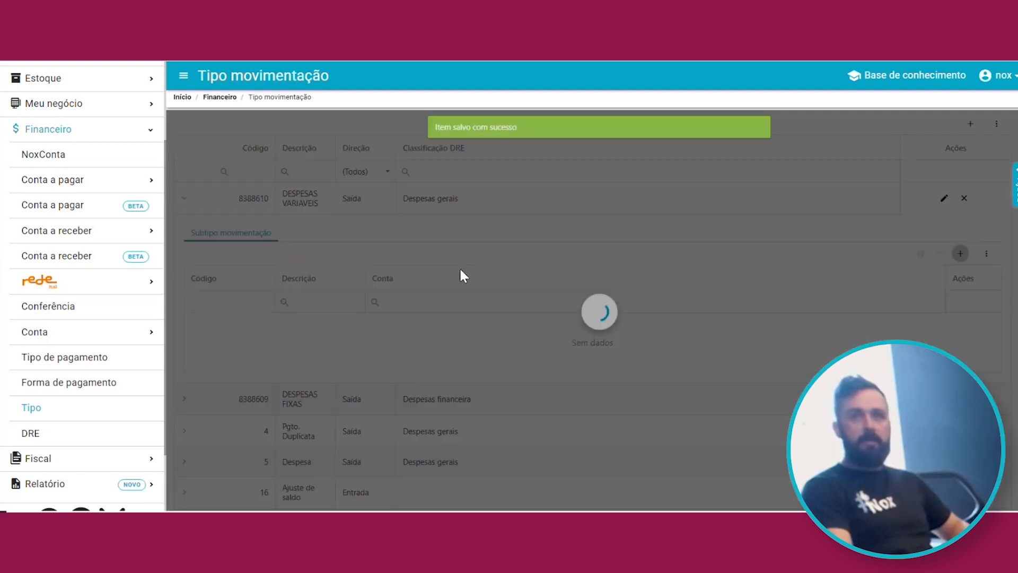
left_click(388, 206)
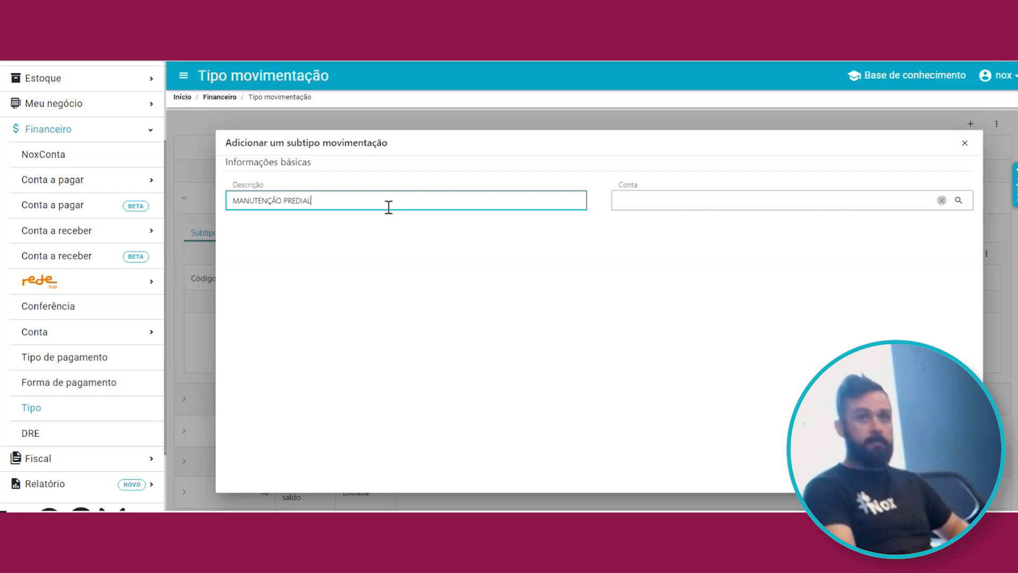
left_click(904, 476)
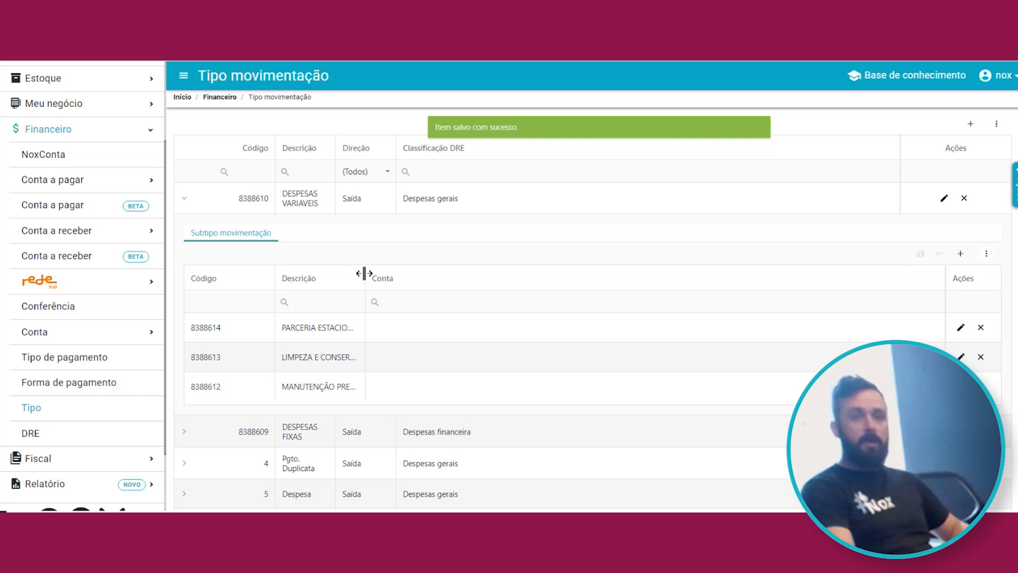
left_click_drag(364, 273, 418, 273)
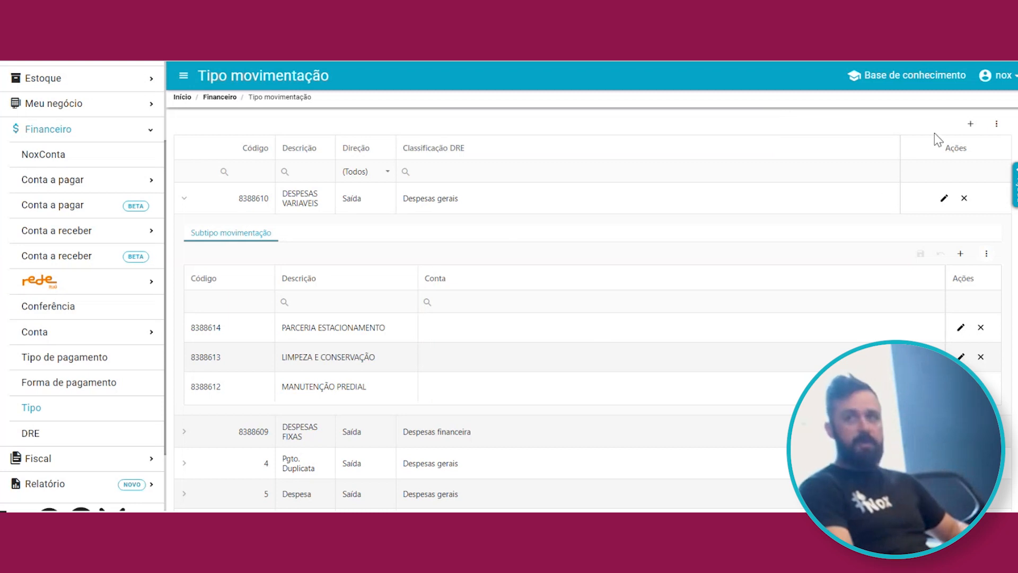
Step: Add and save a movement type with Descrição FUNCIONARIO and Direção Entrada
left_click(970, 123)
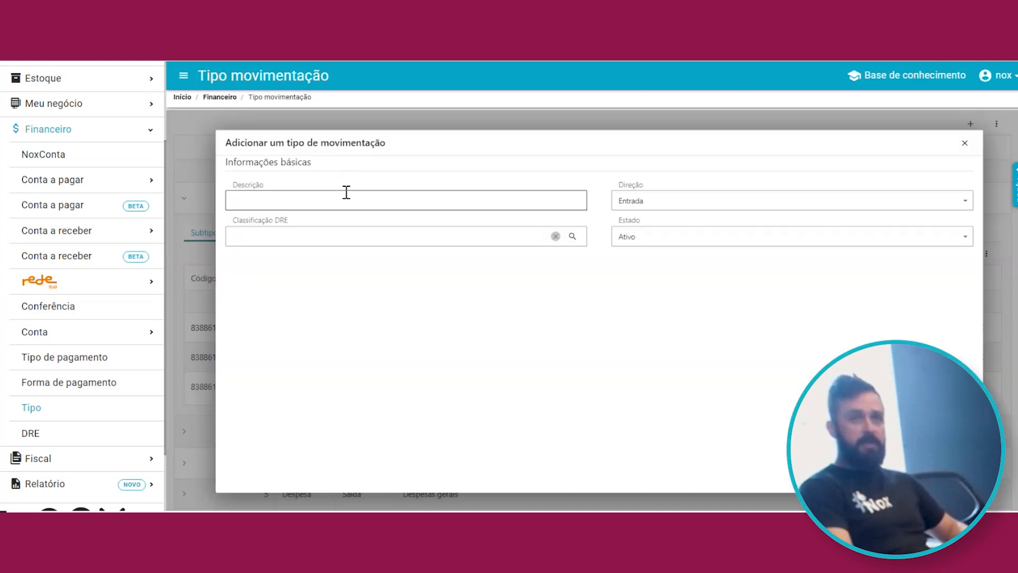
type("FUNC")
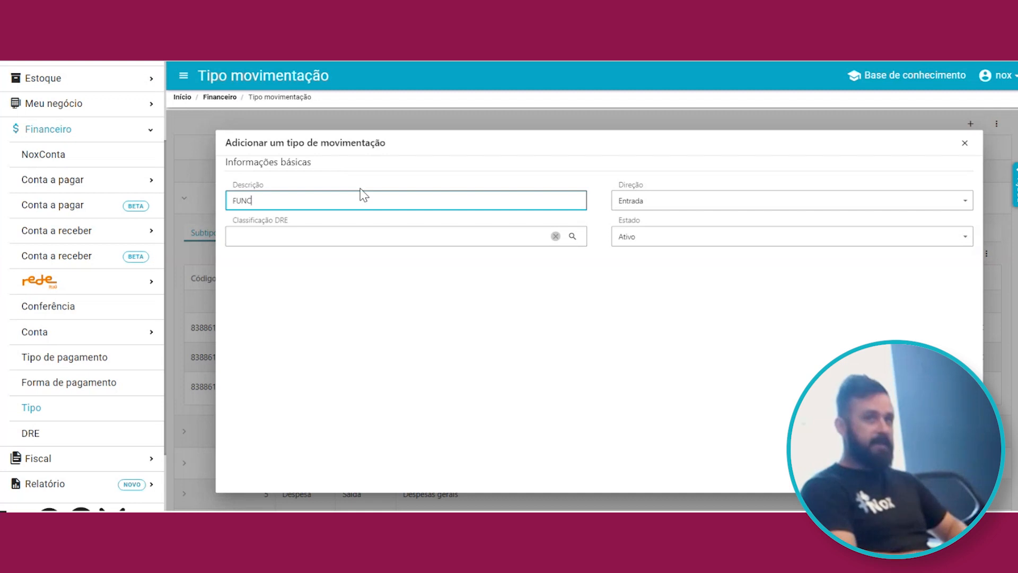
type("IONARIO")
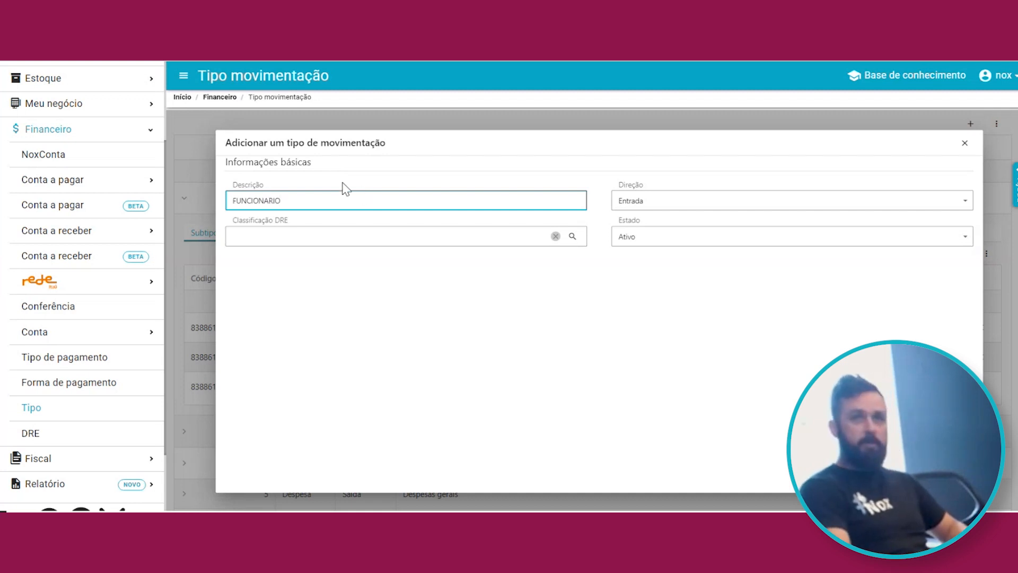
left_click(792, 200)
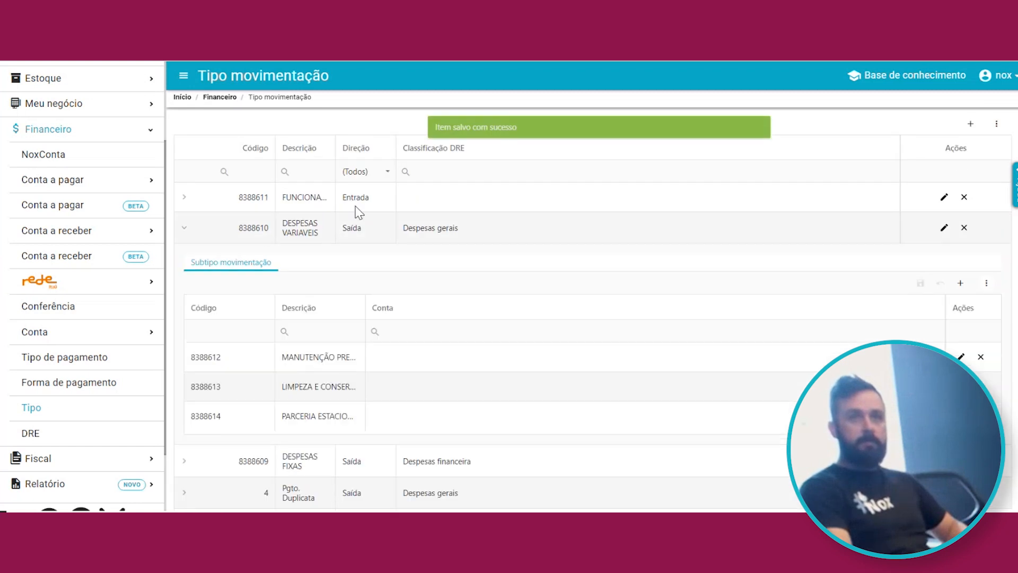
Step: Try to assign the Classificação DRE Despesas com pessoal to the FUNCIONARIO movement type
left_click(944, 196)
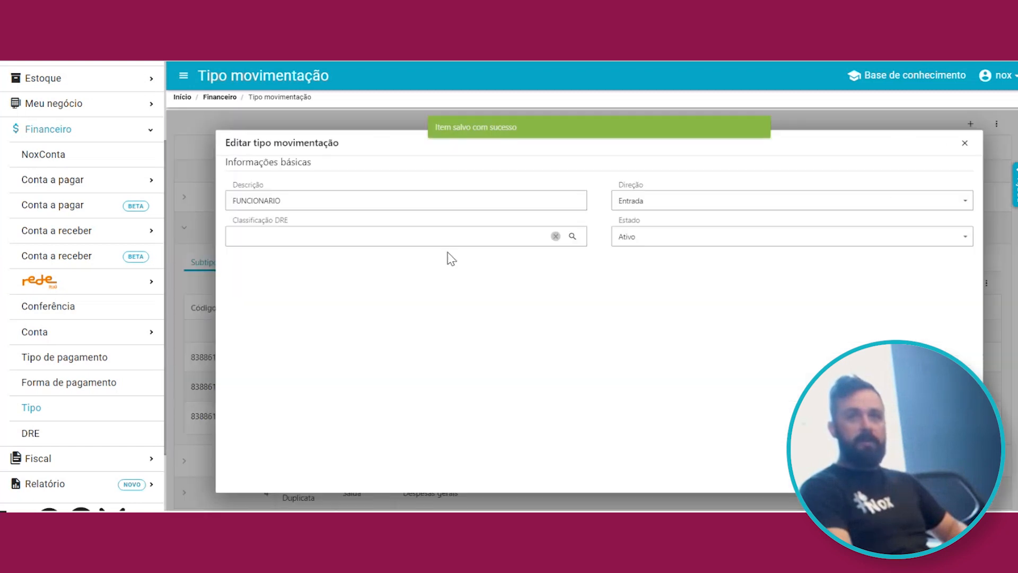
left_click(572, 237)
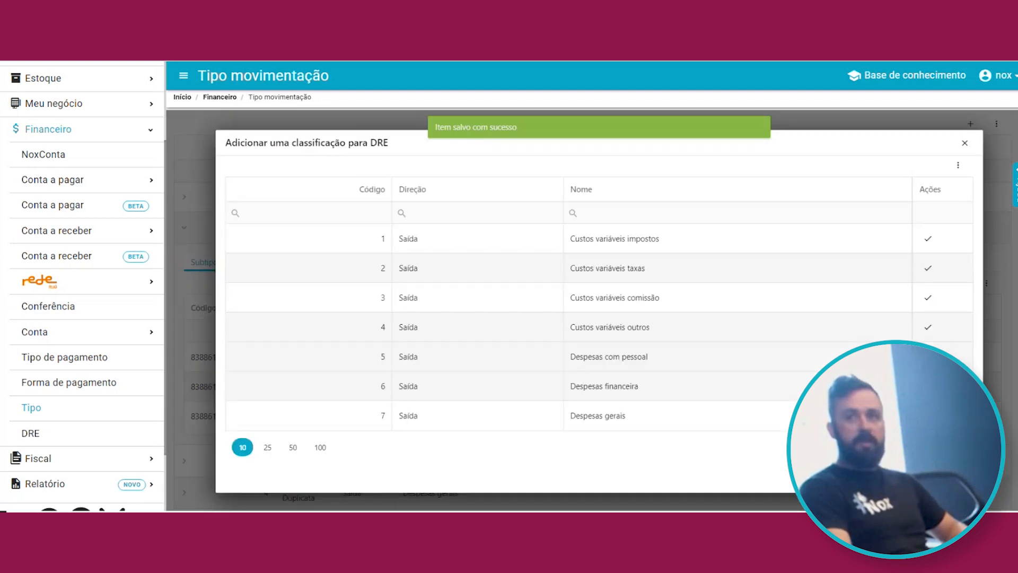
left_click(640, 365)
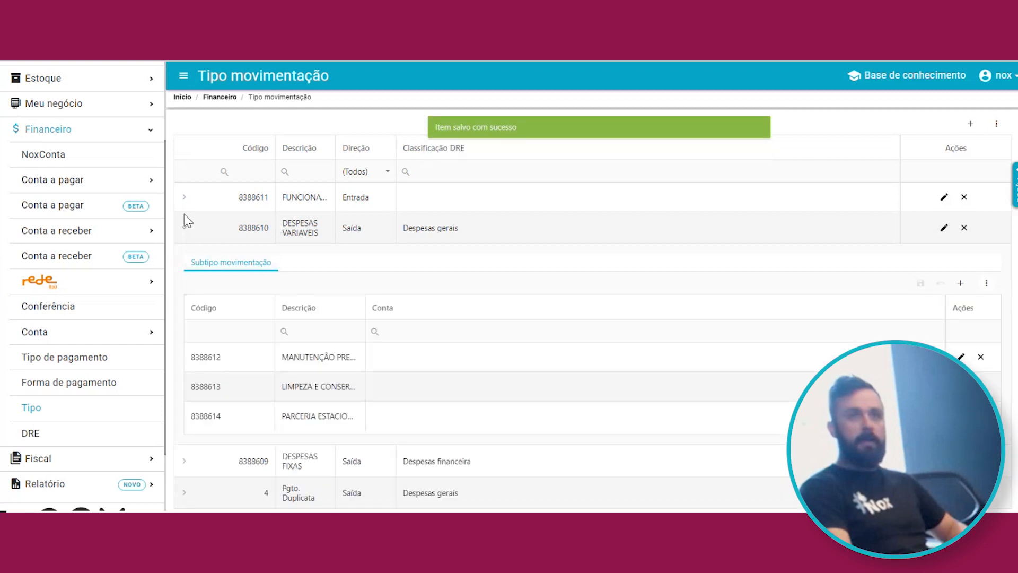
Step: Add and save the subtypes SALARIO, VT, VR and DECIMO TERCEIRO under FUNCIONARIO
left_click(184, 197)
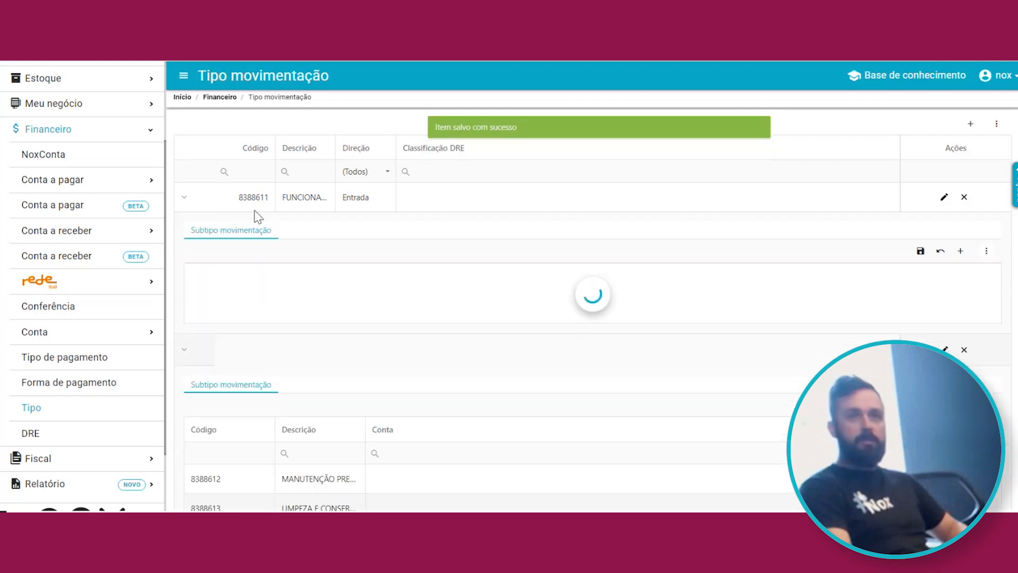
left_click(961, 251)
left_click(478, 201)
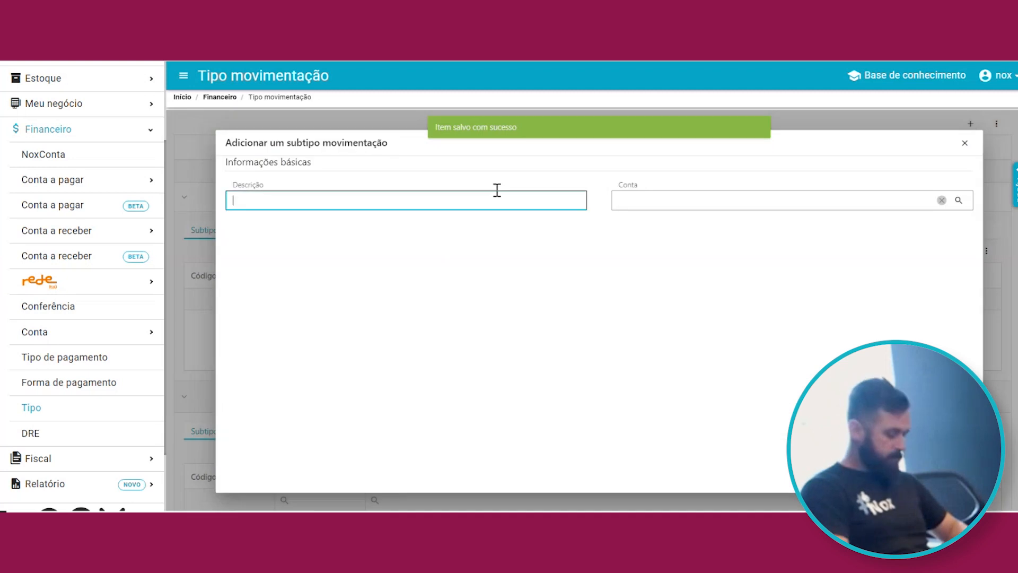
type("SALARIO")
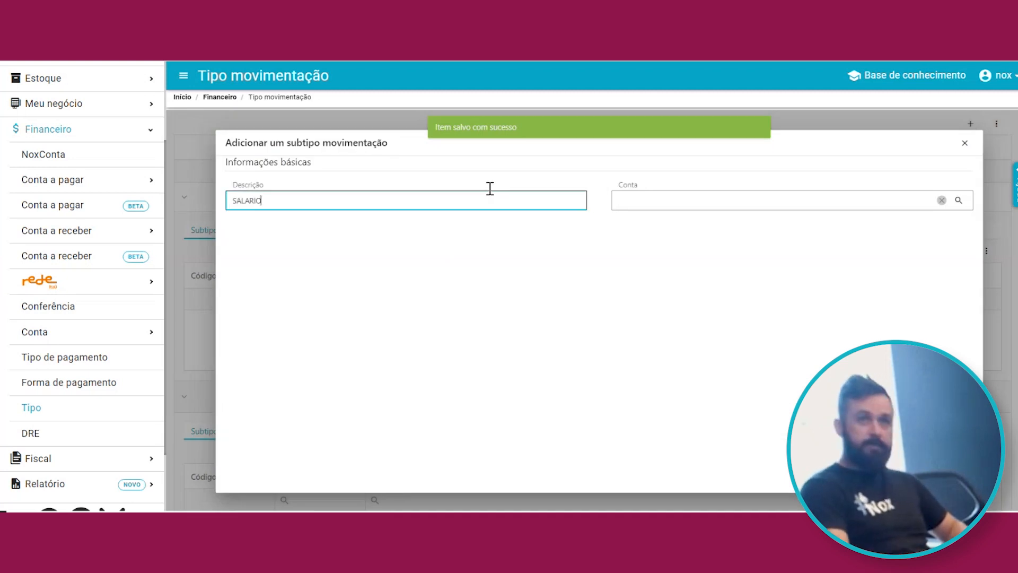
double_click(612, 337)
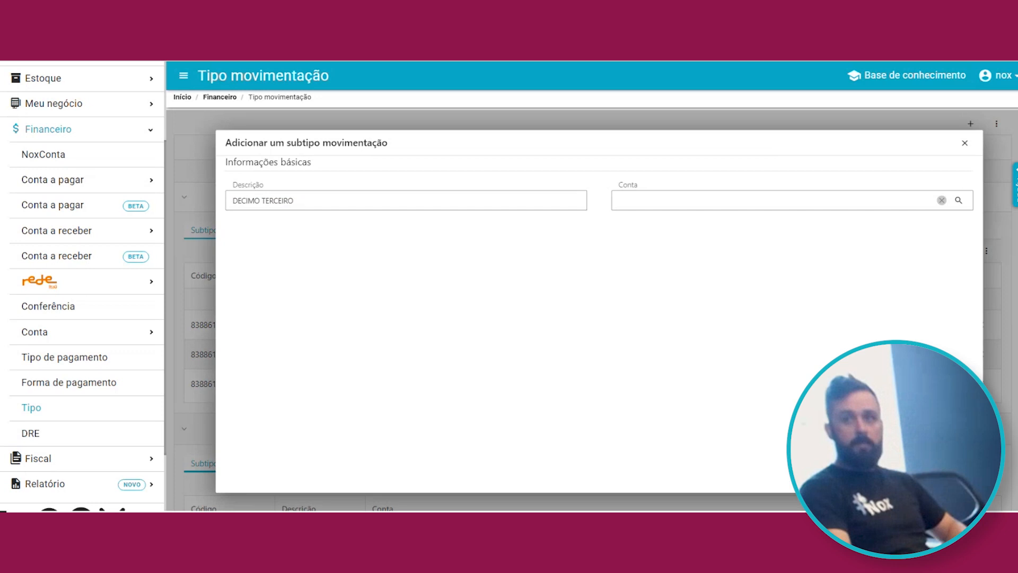
key("Return")
Step: Widen the Descrição column of FUNCIONARIO's subtype list and look over the registered subtypes
left_click(375, 299)
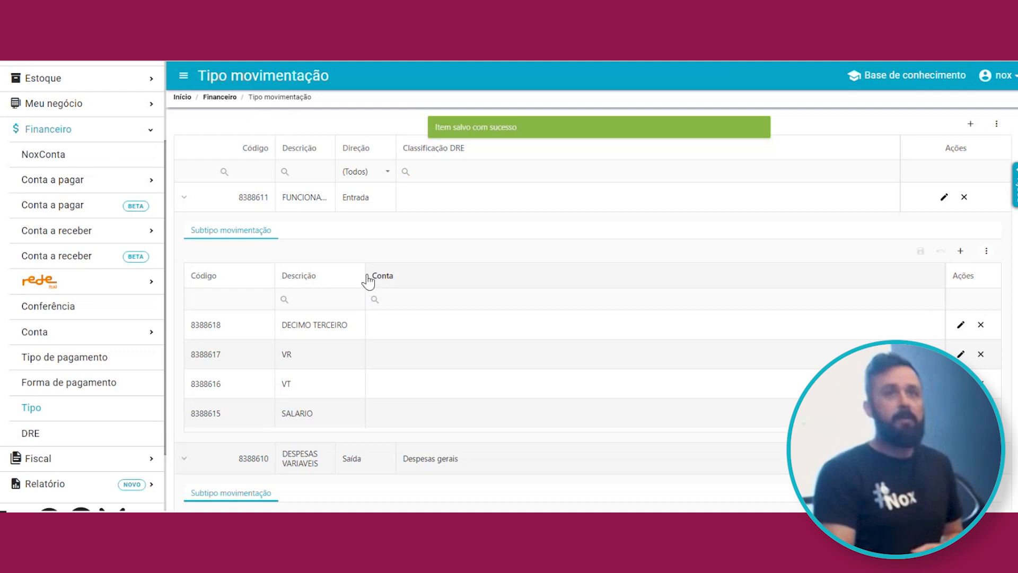
left_click_drag(364, 273, 563, 291)
left_click(571, 299)
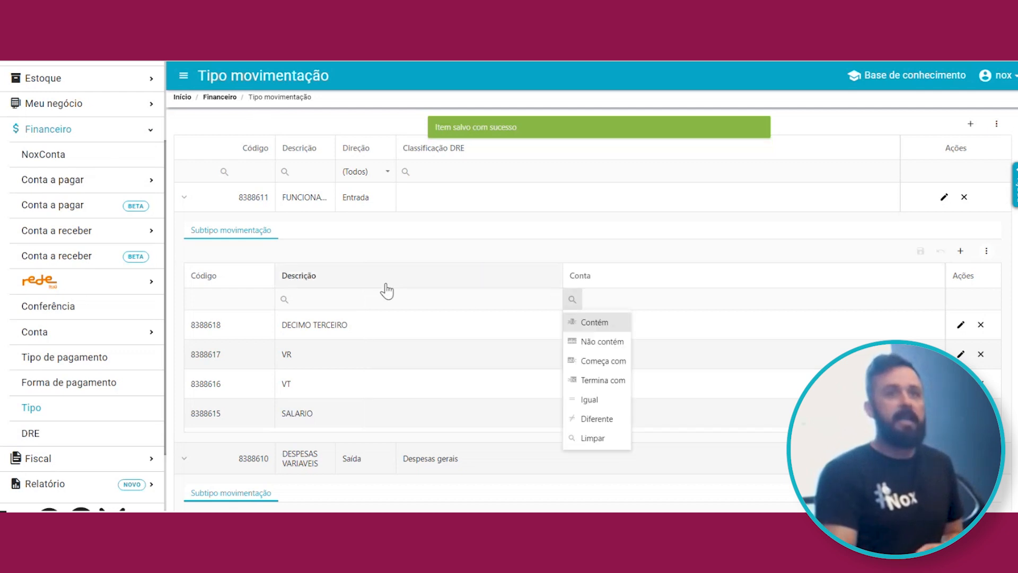
scroll(391, 296, "down", 3)
scroll(395, 305, "up", 2)
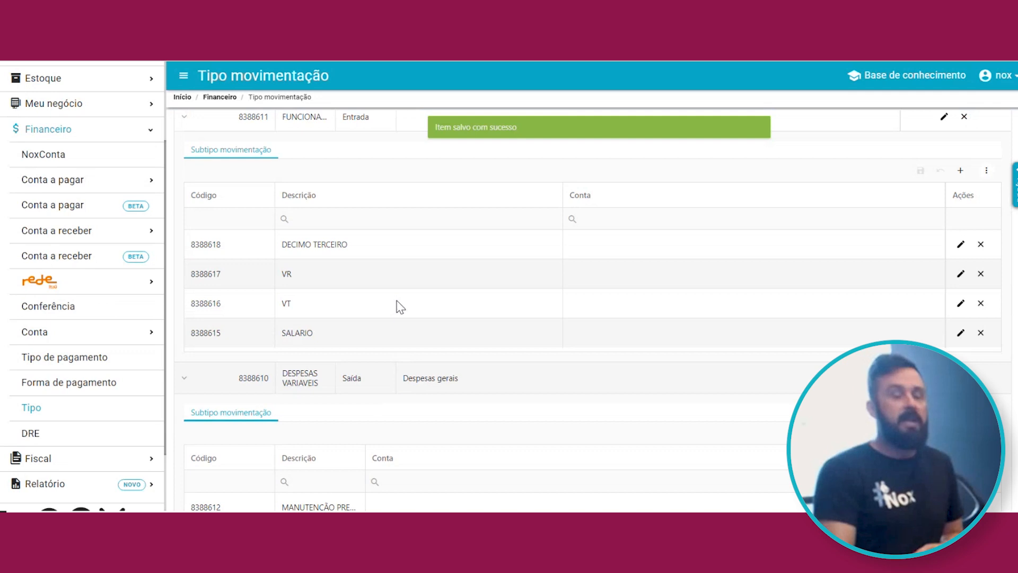
scroll(397, 313, "up", 2)
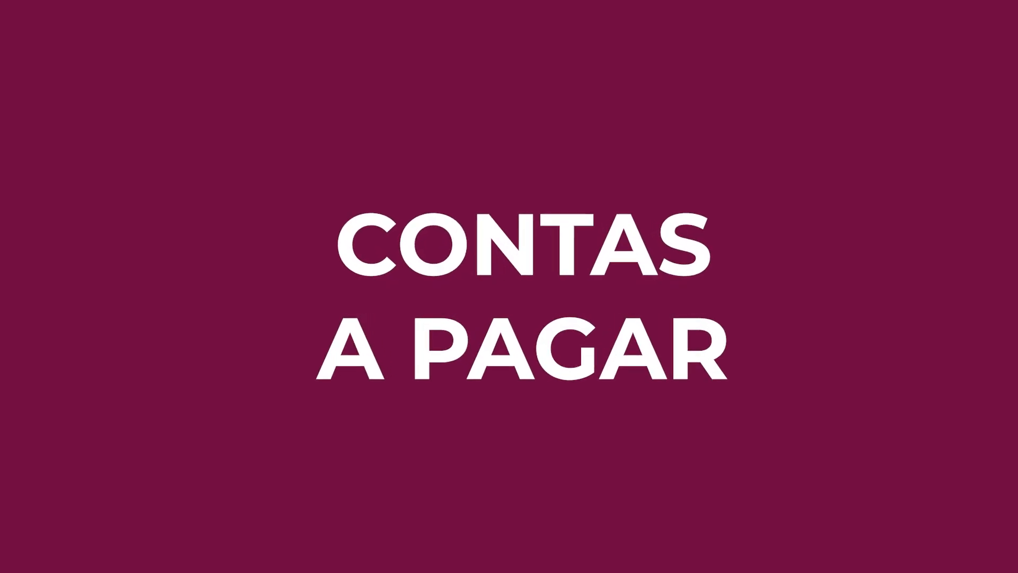
Step: Start a new Conta a pagar under Financeiro and set its Conta financeira to COFRE
left_click(71, 239)
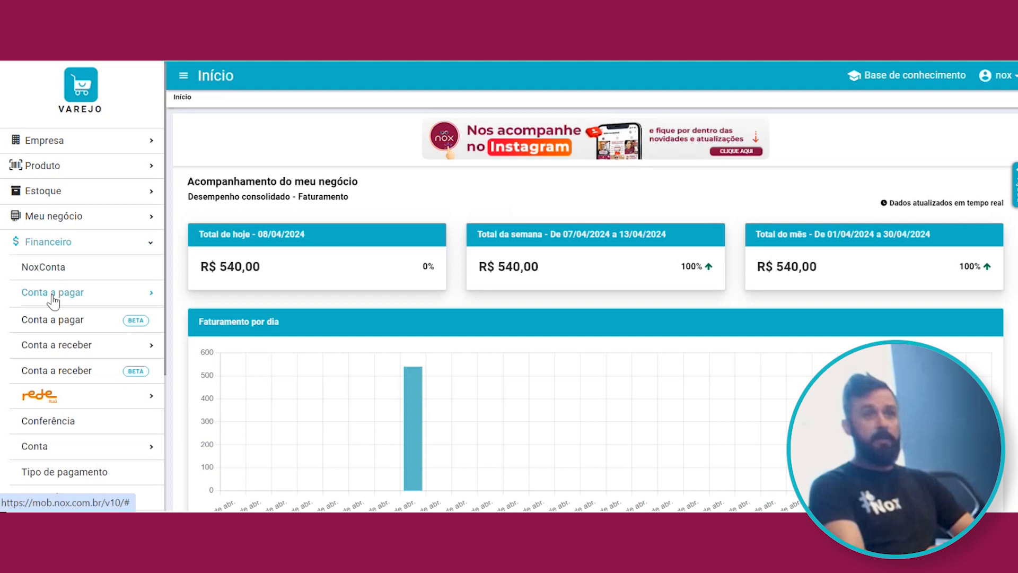
left_click(53, 296)
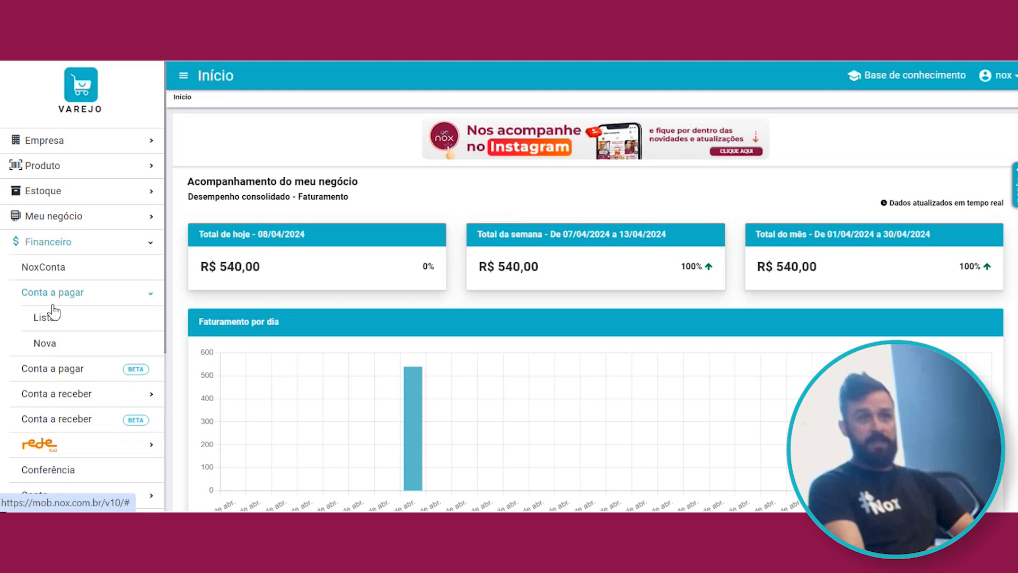
left_click(51, 344)
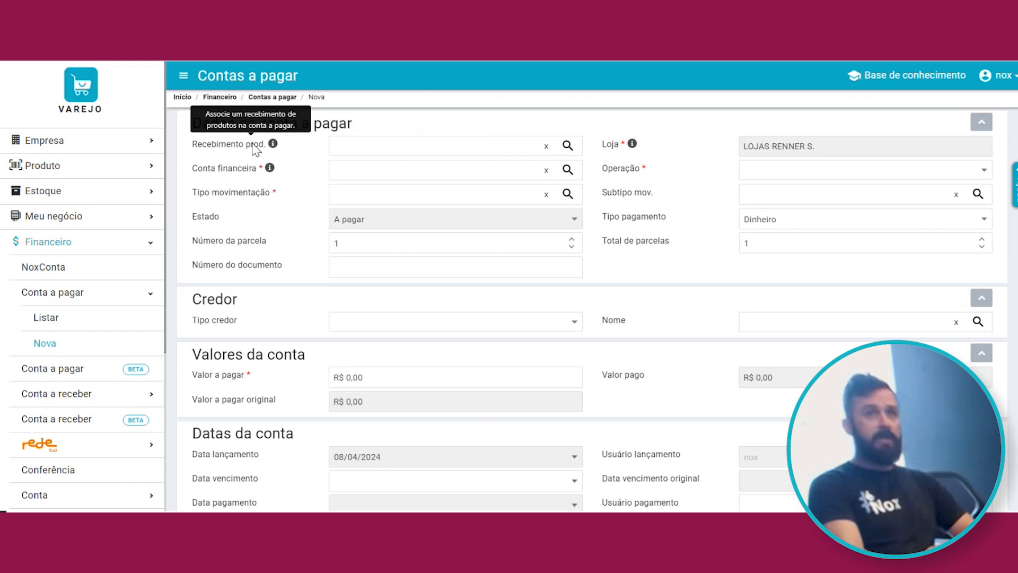
left_click_drag(258, 144, 163, 141)
left_click(303, 154)
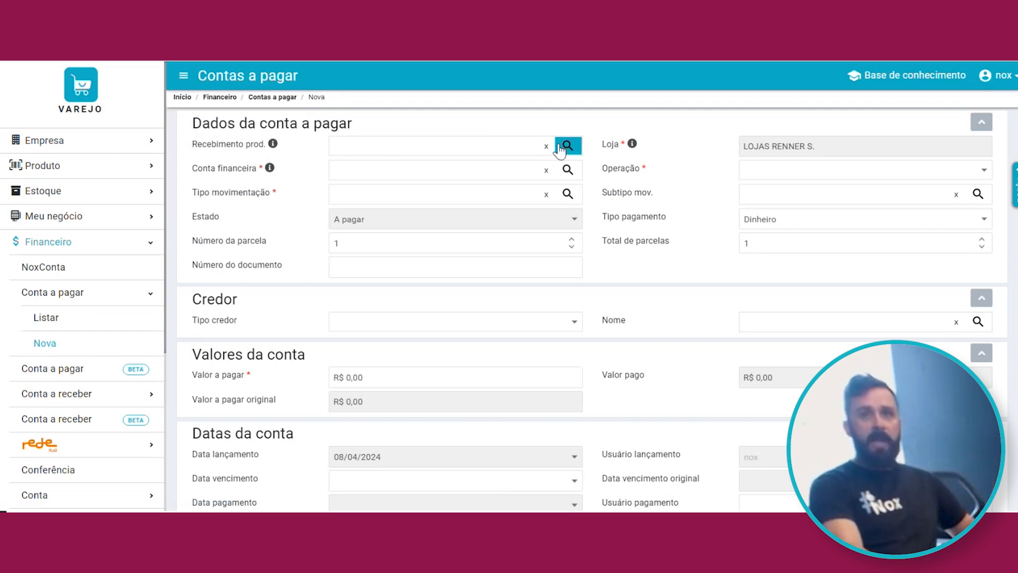
left_click(569, 170)
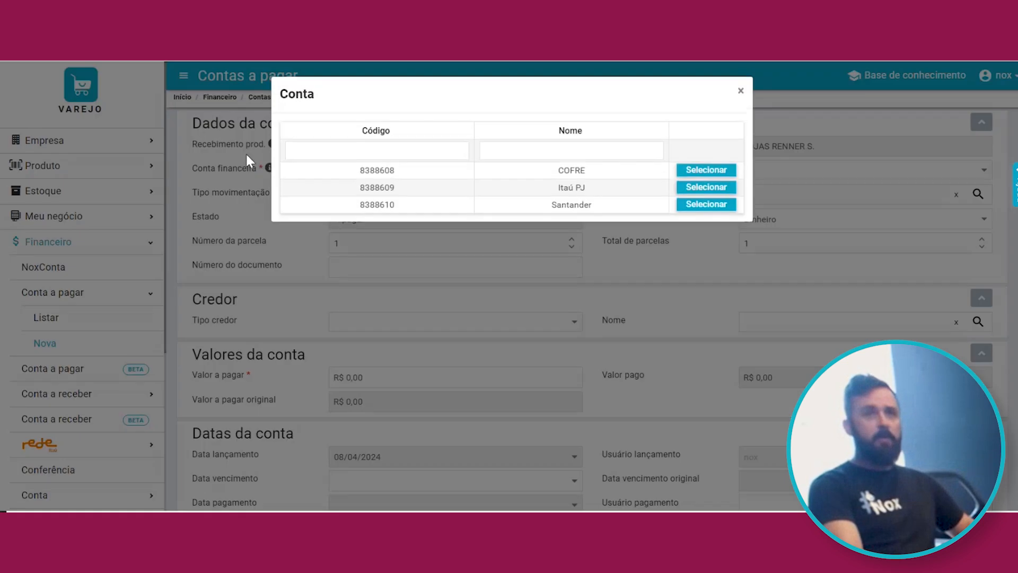
left_click(709, 170)
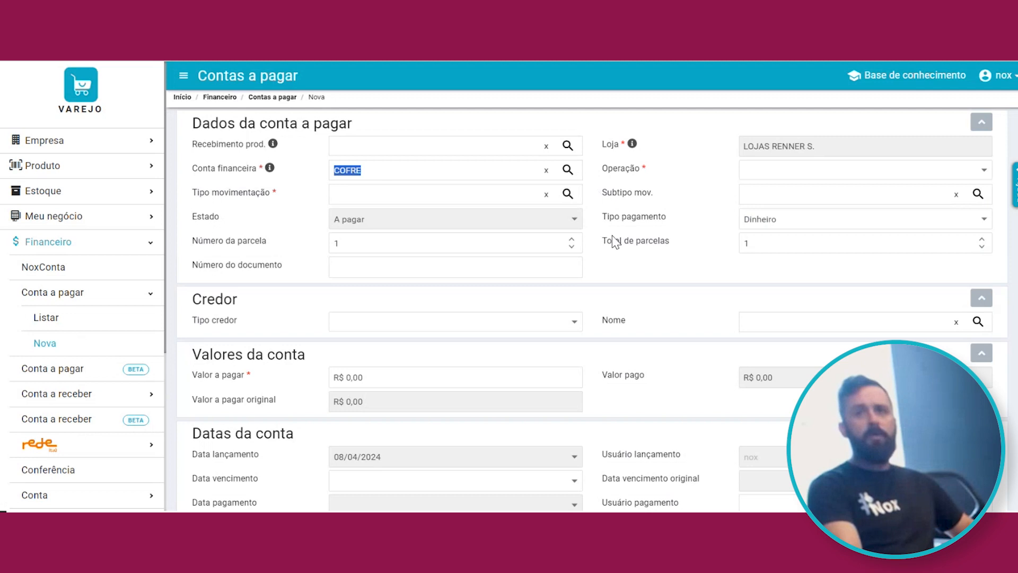
Step: Set the bill's Operação to INTERRUPTOR LUZ BANHEIRO FEM
left_click(944, 170)
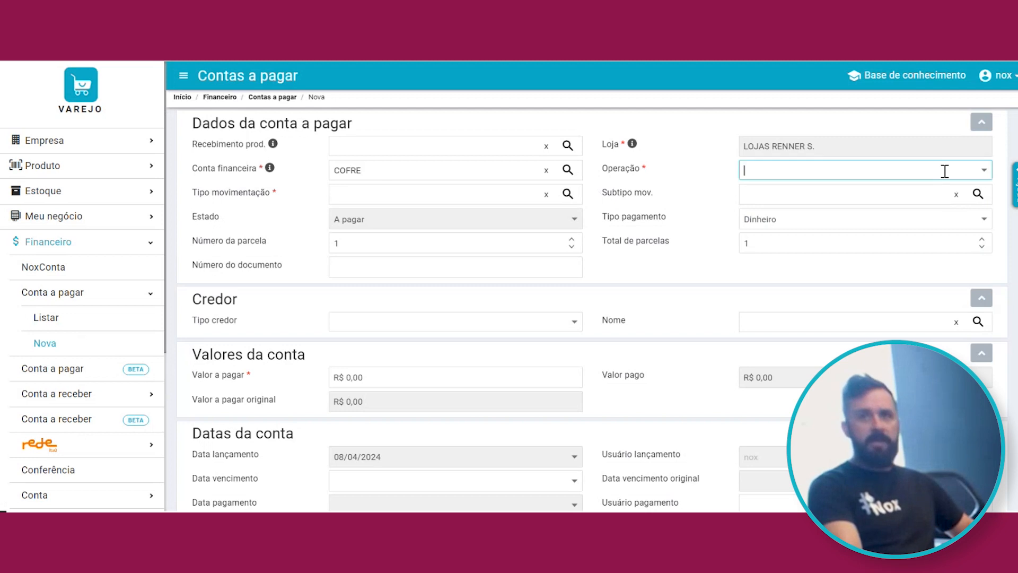
left_click(984, 170)
left_click(839, 187)
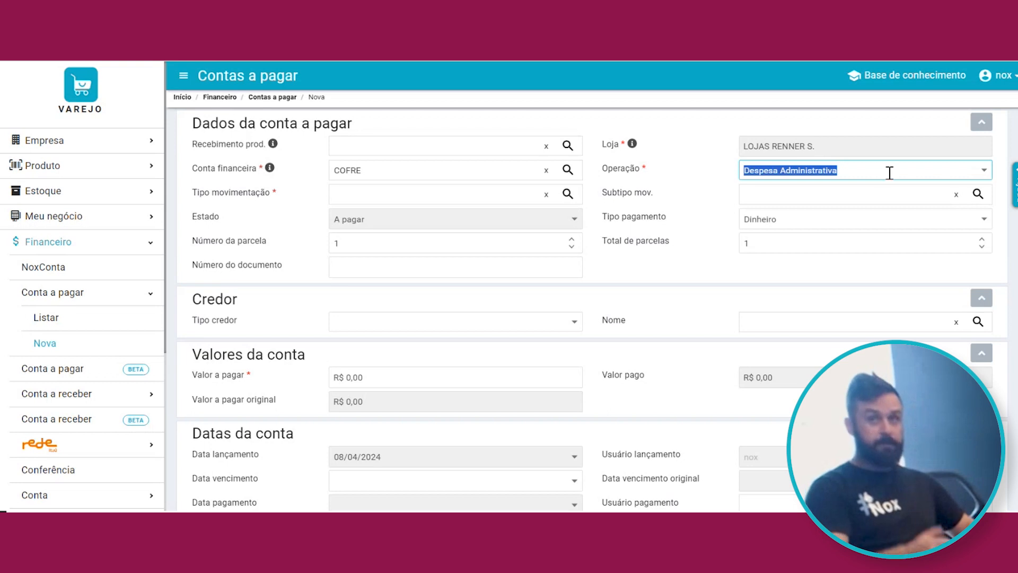
type("IN")
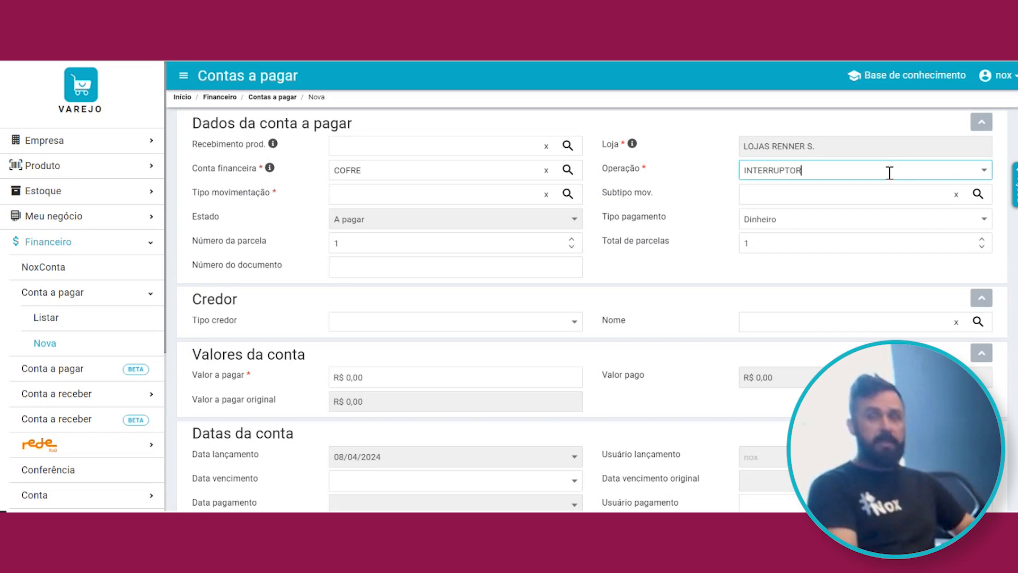
type("TERRUPTOR")
key("Return")
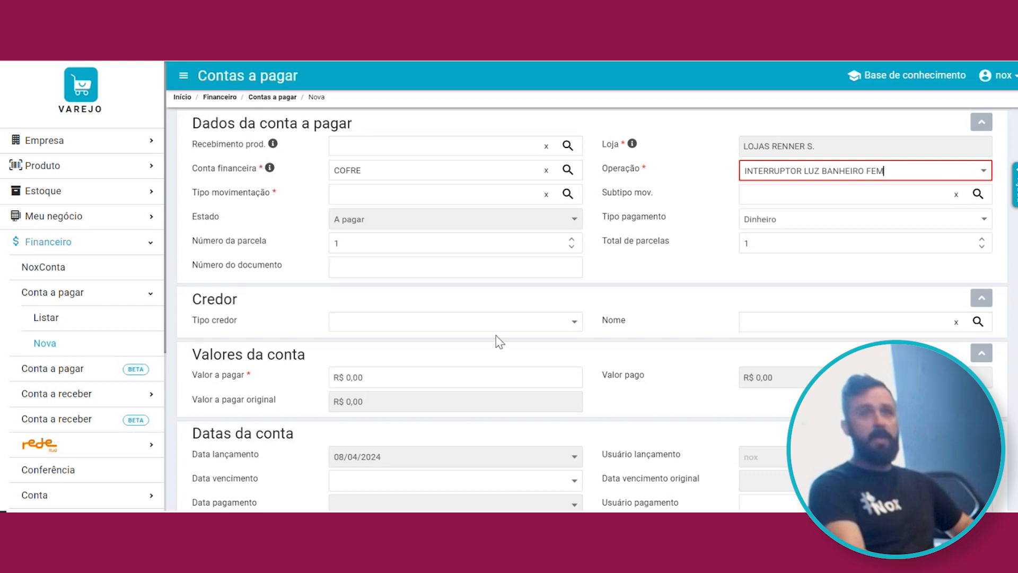
Step: Set the bill's Tipo movimentação to DESPESAS VARIAVEIS and its Subtipo mov. to MANUTENÇÃO PREDIAL
left_click(563, 195)
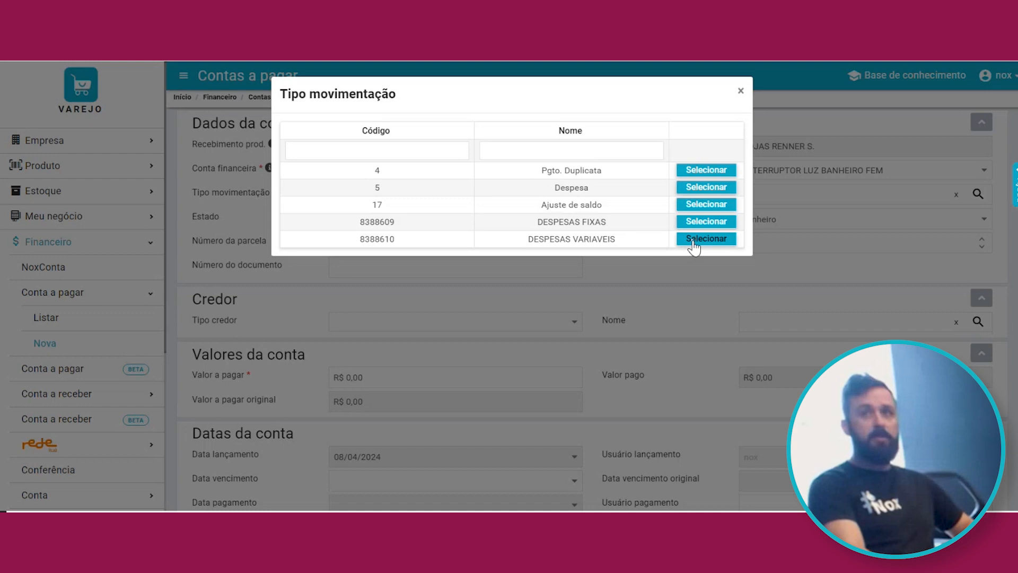
left_click(694, 239)
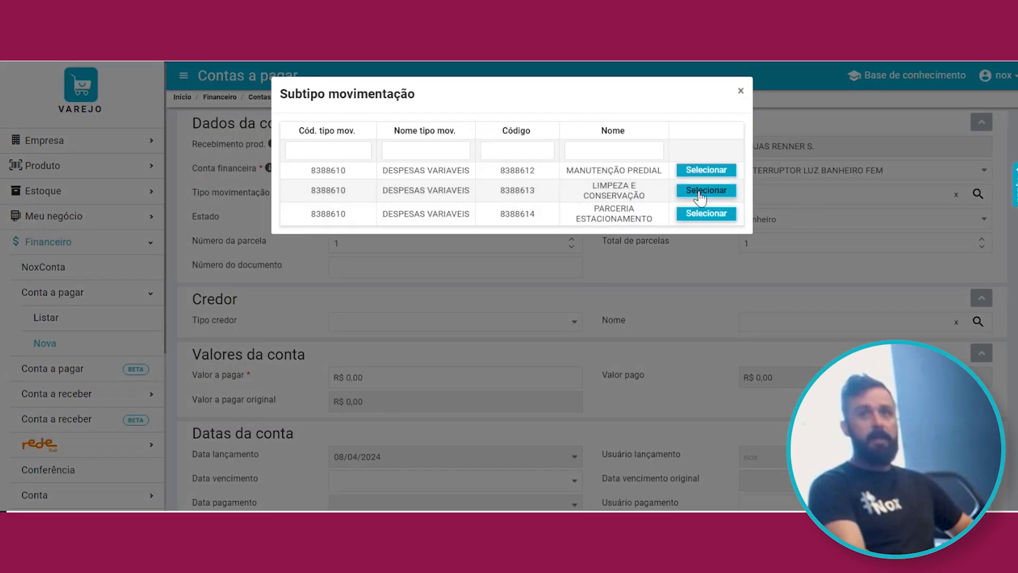
left_click(706, 170)
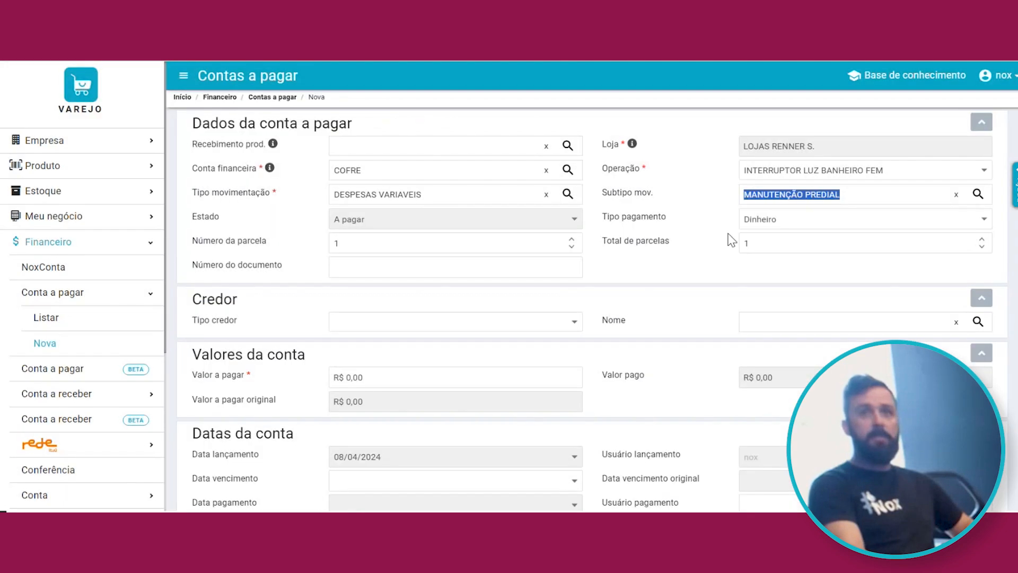
left_click(382, 219)
left_click(382, 219)
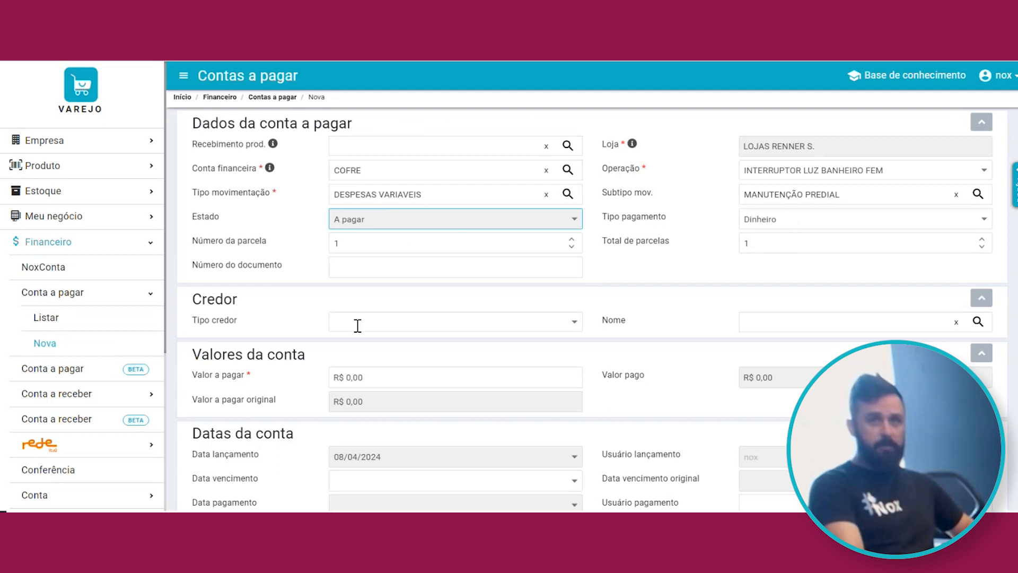
Step: Look through the Tipo credor options without choosing one, and view the bill's value and date sections
left_click(572, 321)
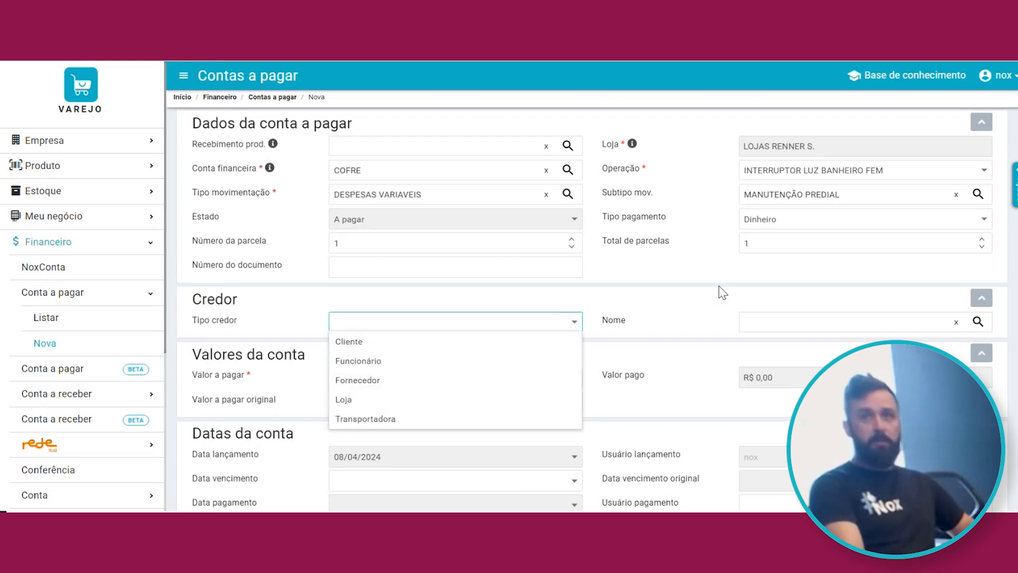
left_click(705, 314)
scroll(565, 312, "down", 2)
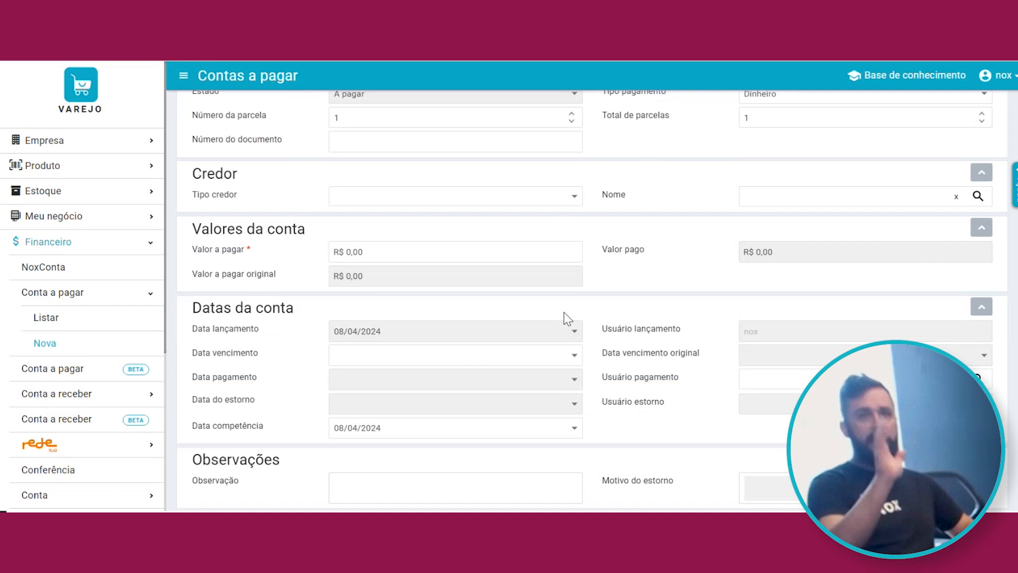
Step: Set the bill's Valor a pagar to R$ 13,98
left_click(377, 251)
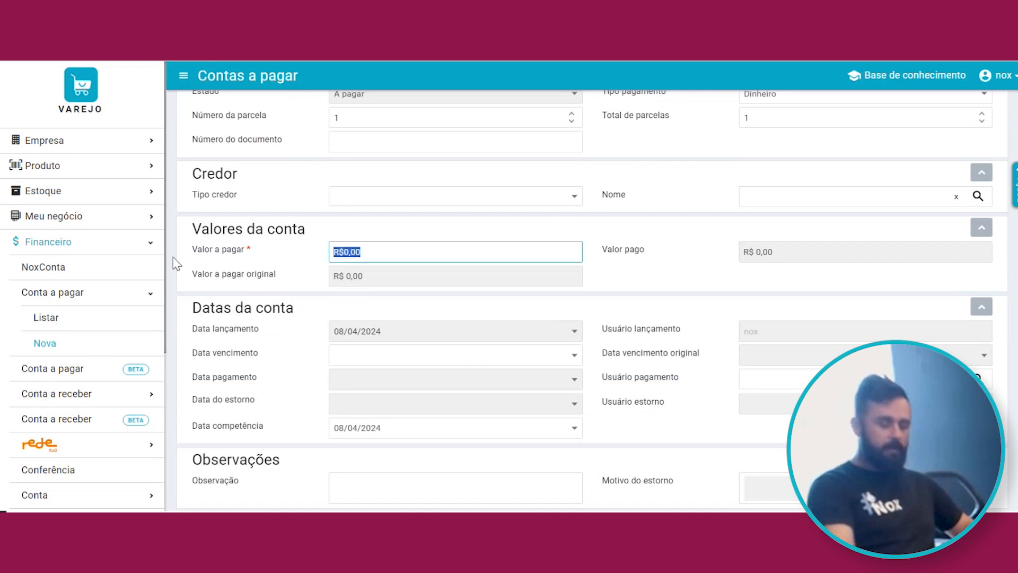
type("1398")
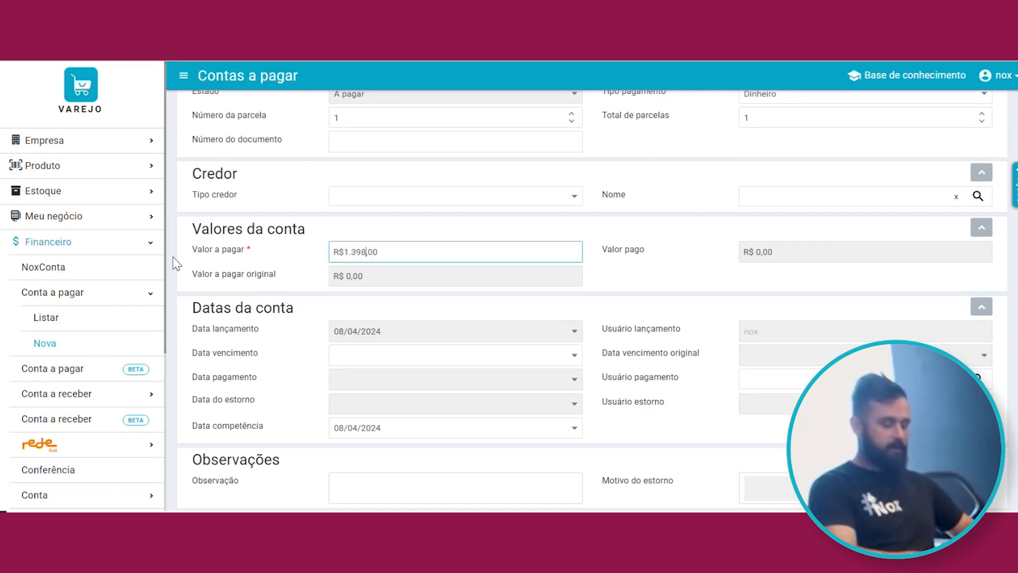
key("BackSpace")
key("BackSpace")
type("98")
key("Tab")
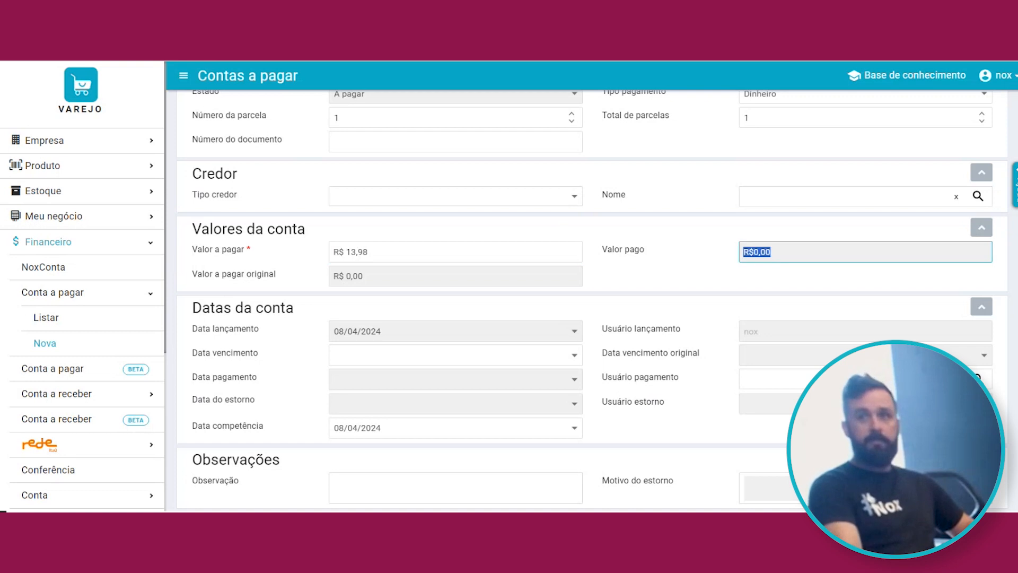
Step: Set the bill's Data vencimento to 07/04/2024 and save the bill
left_click(472, 354)
left_click(572, 356)
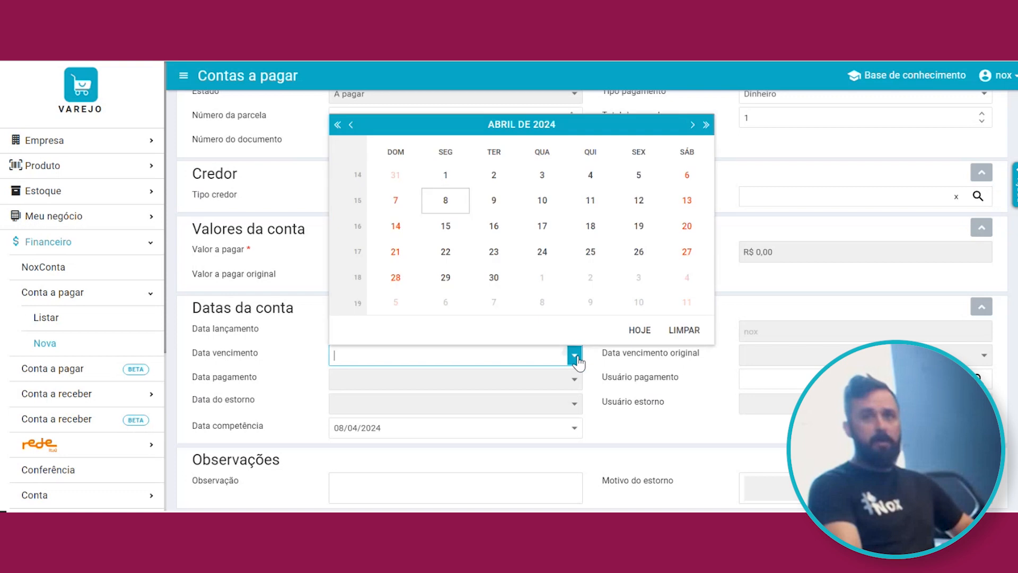
left_click(393, 209)
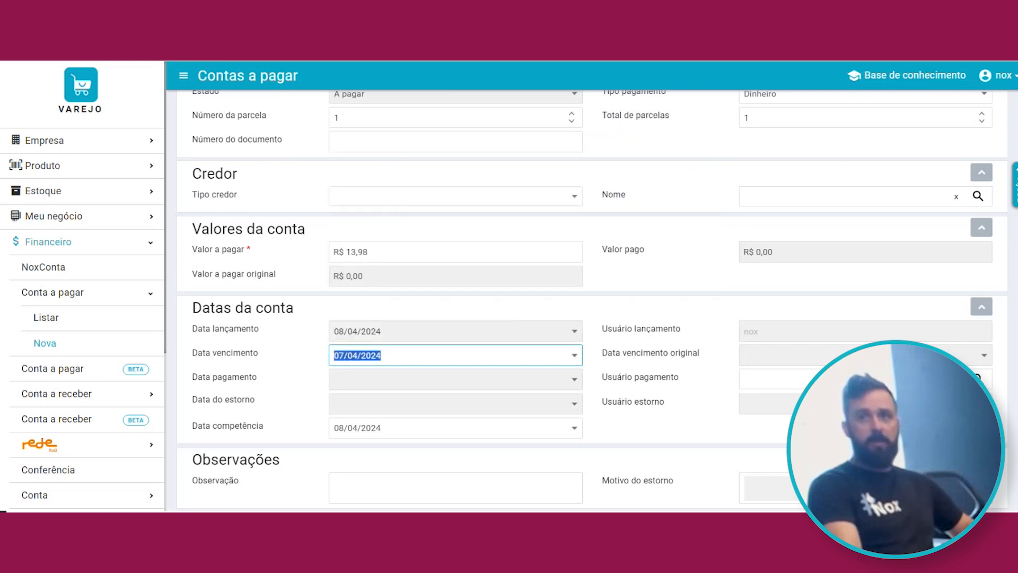
left_click(980, 471)
left_click(979, 357)
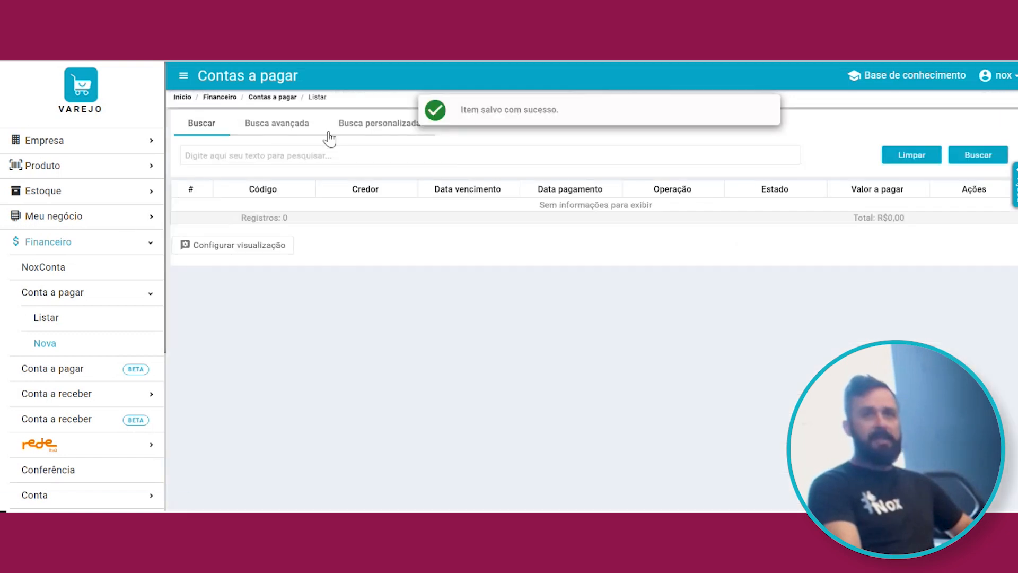
Step: Find the INTERRUPTOR LUZ BANHEIRO FEM bill with an unfiltered advanced search and open the Pagar contas payment form for it
left_click(296, 130)
left_click(975, 154)
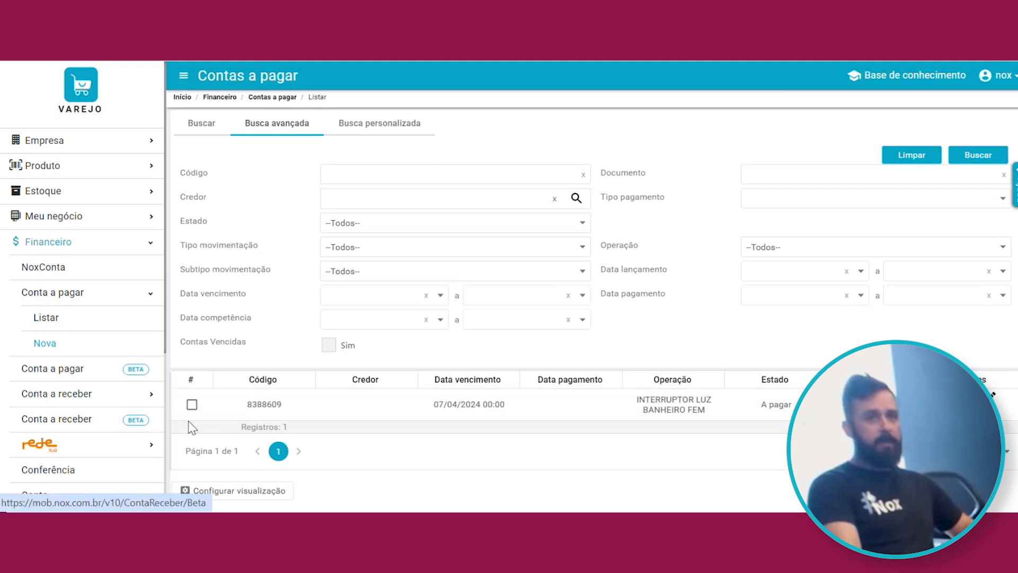
left_click(191, 405)
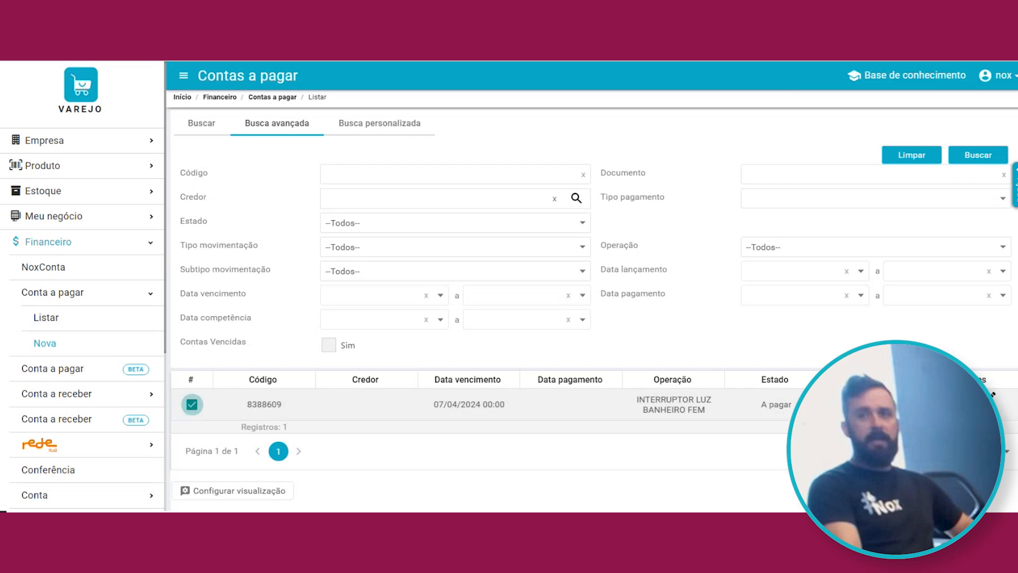
left_click(980, 467)
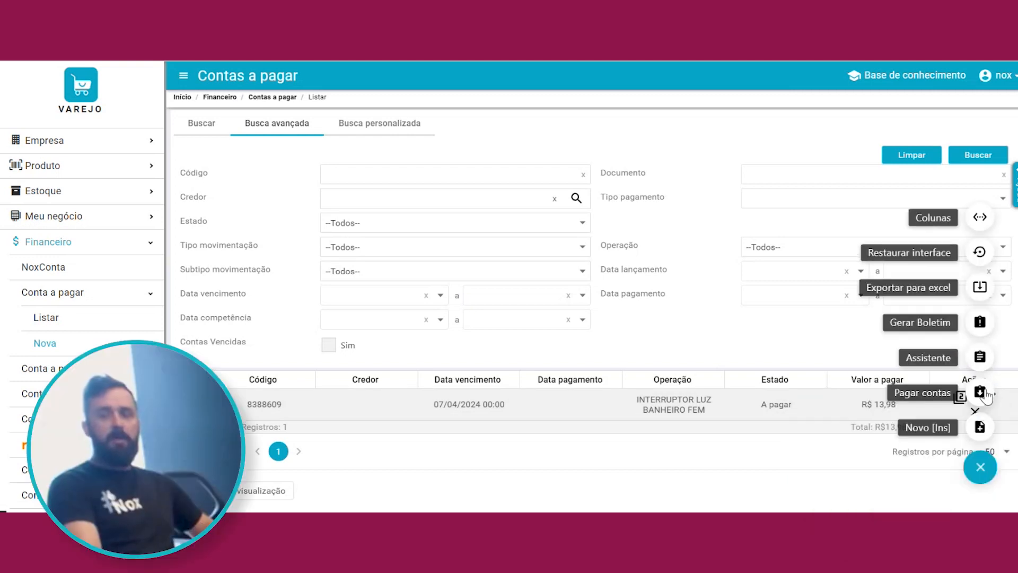
left_click(981, 392)
left_click(471, 355)
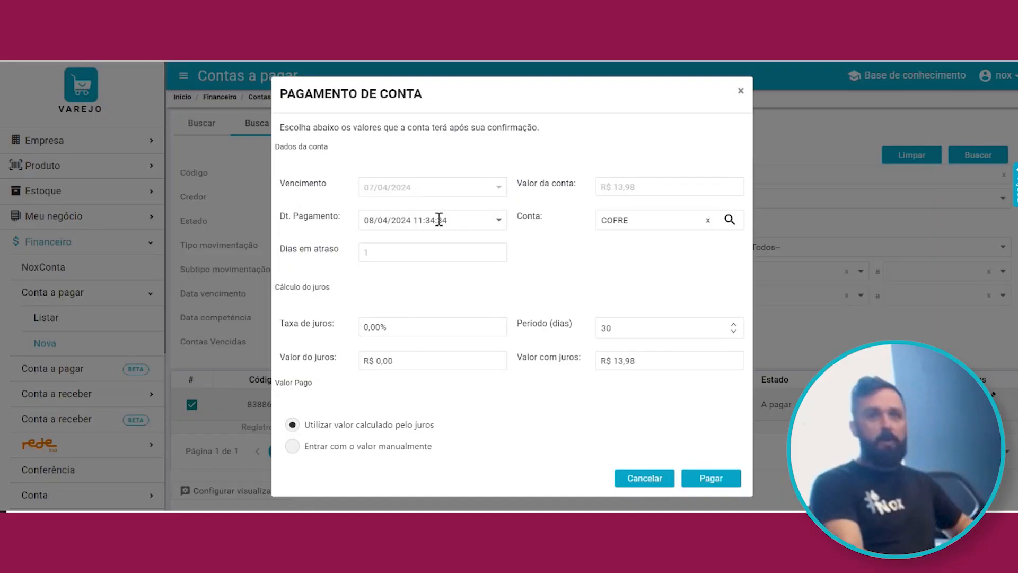
Step: Set the payment date to 07/04/2024 and pay the selected bill from the COFRE account
left_click(498, 219)
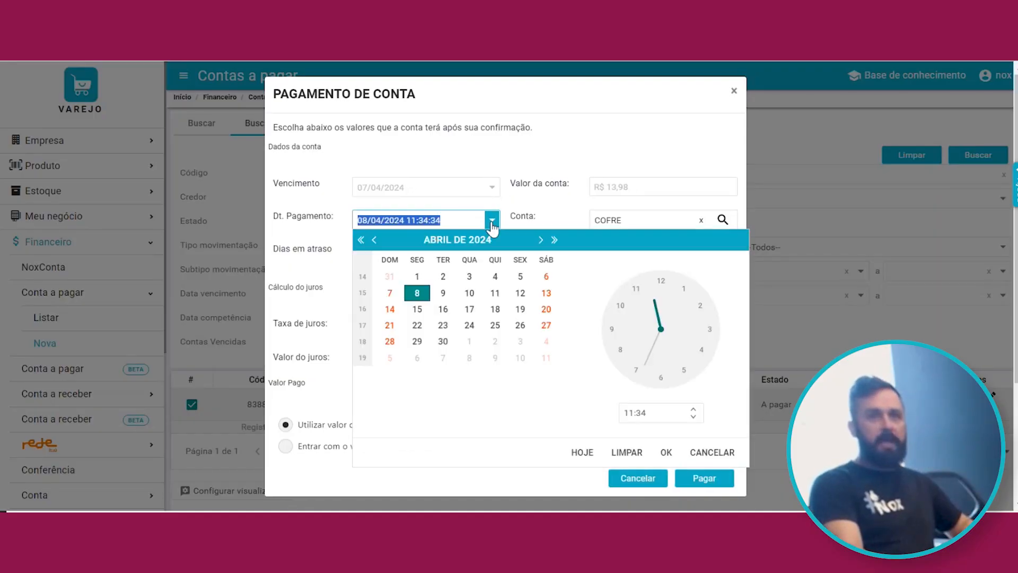
left_click(390, 293)
left_click(511, 204)
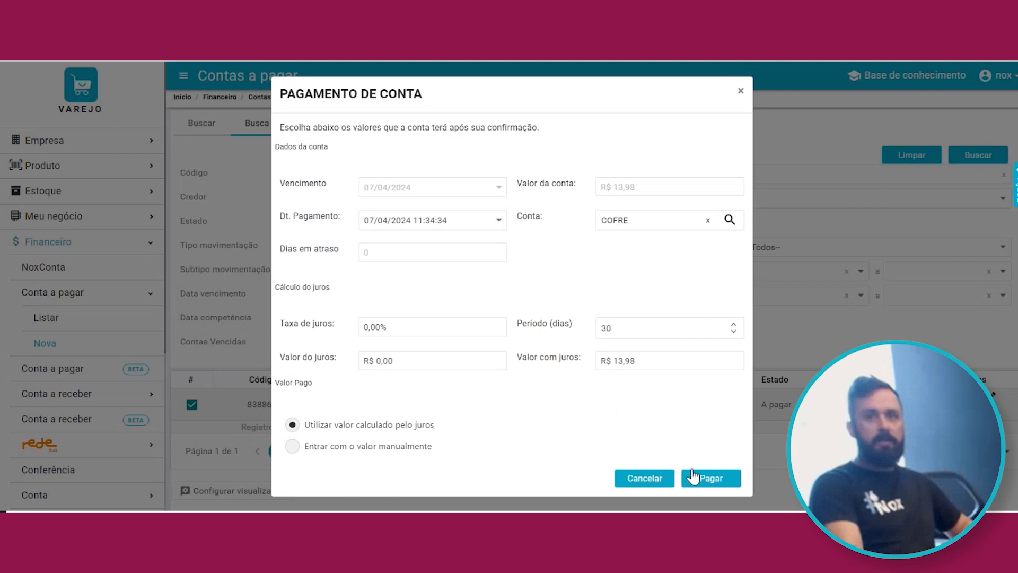
left_click(709, 480)
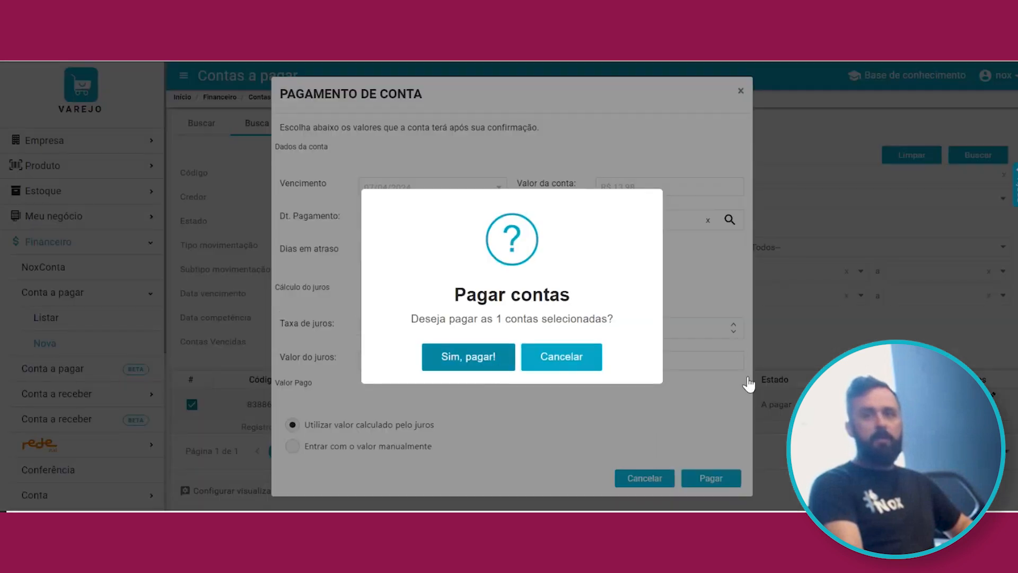
left_click(484, 367)
left_click(501, 340)
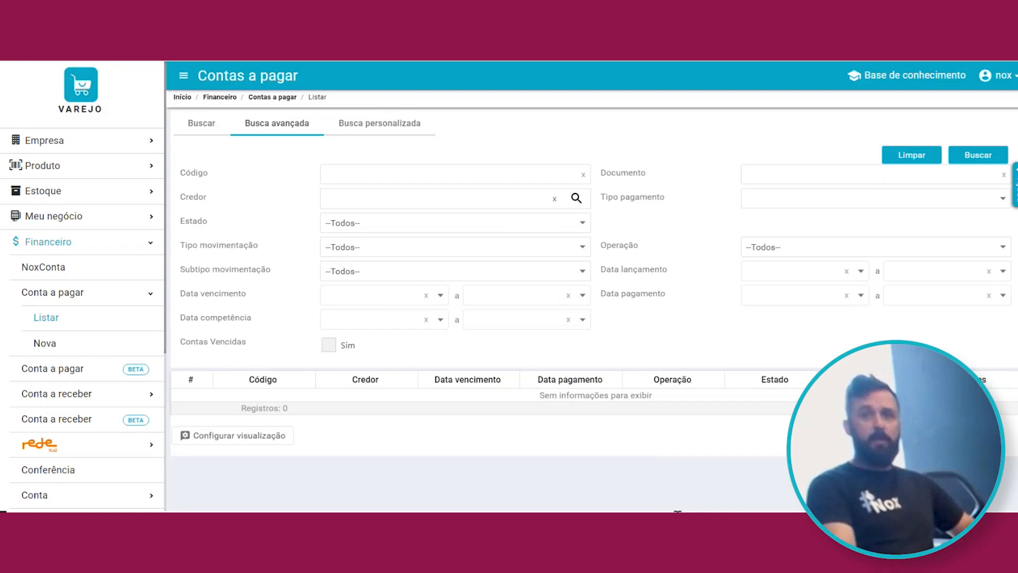
Step: Open the Assistente for creating contas a pagar and set its Operação to INTERNET 2024
left_click(979, 479)
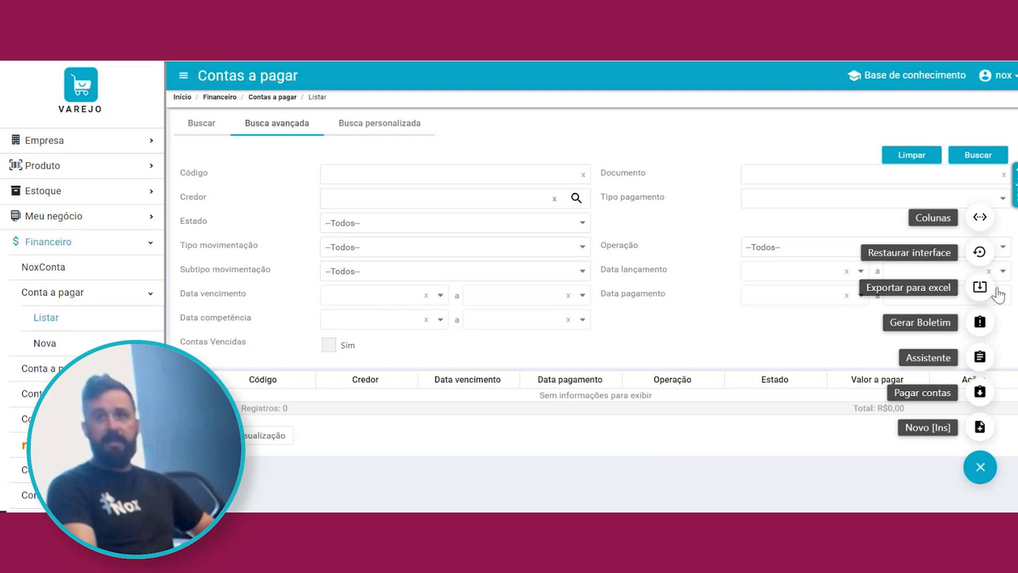
left_click(993, 357)
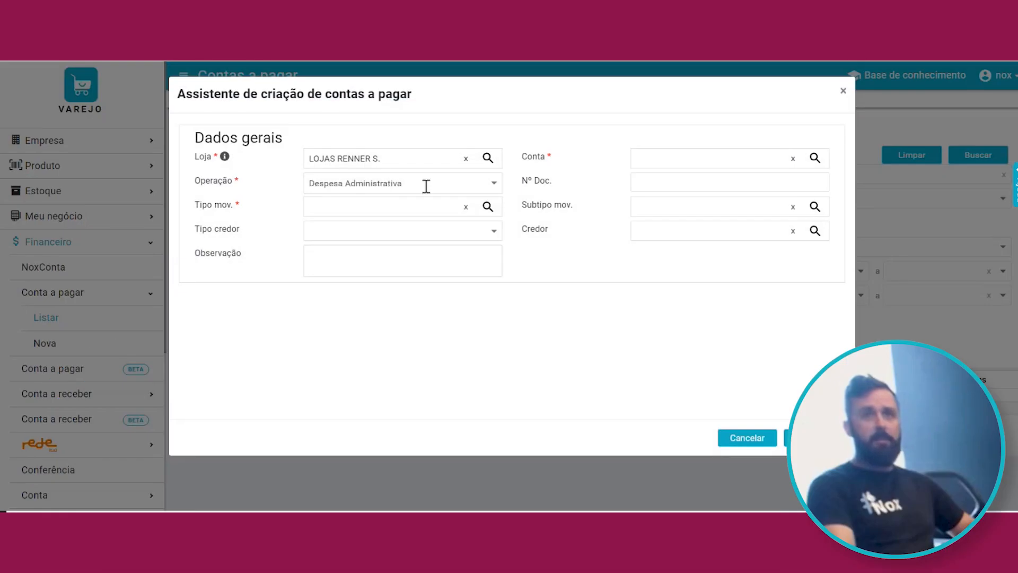
left_click_drag(422, 186, 261, 193)
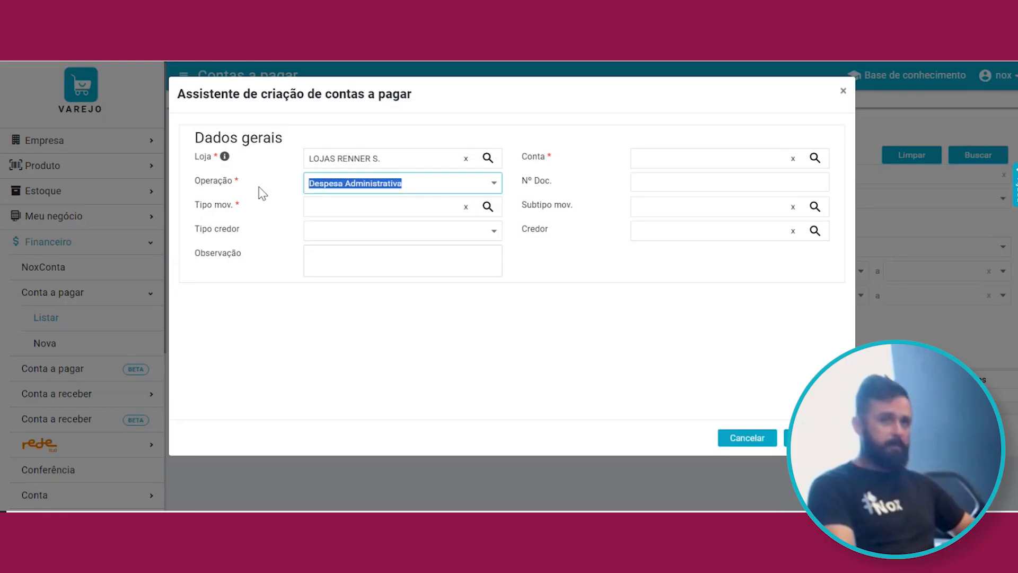
type("INTE")
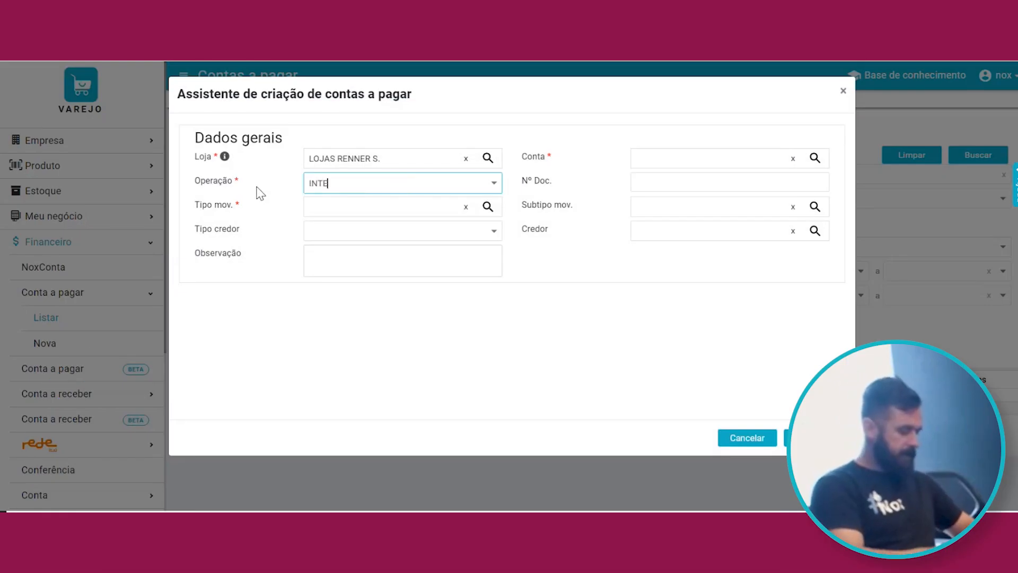
type("NET 2024")
key("Tab")
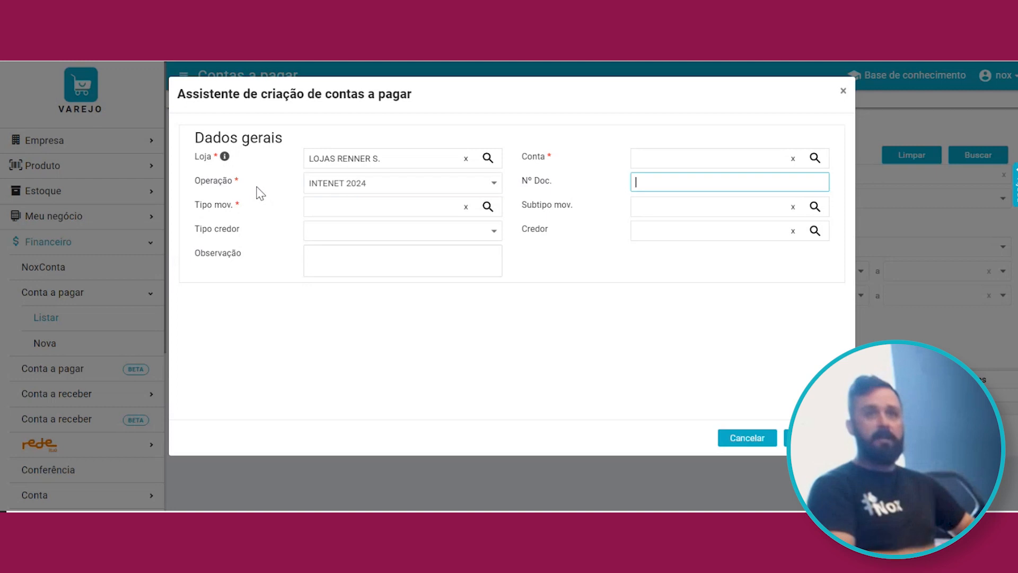
Step: Set the assistant's Conta to Itaú PJ, with Tipo mov. DESPESAS FIXAS and Subtipo mov. TELEFONE
left_click(815, 158)
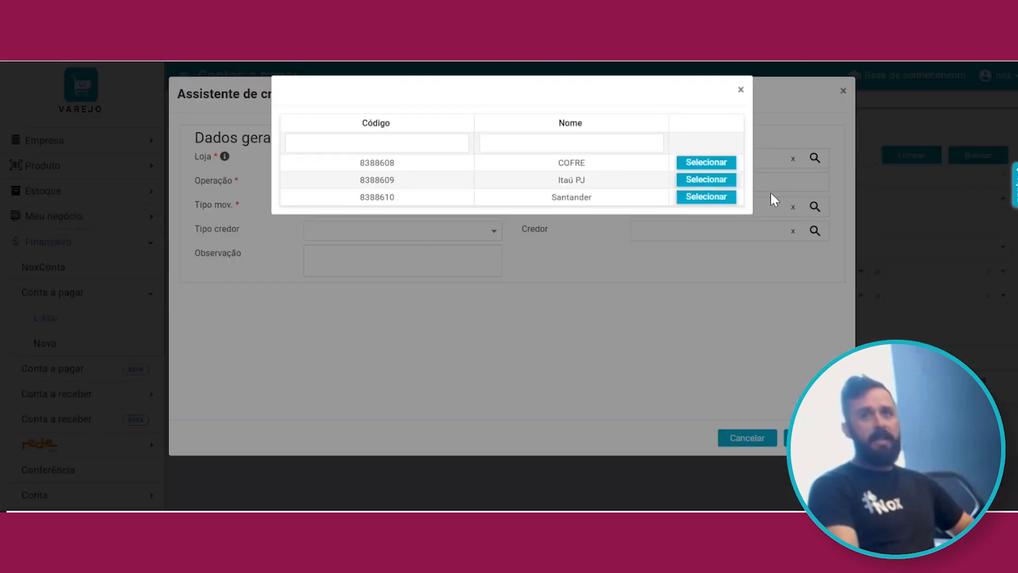
left_click(728, 184)
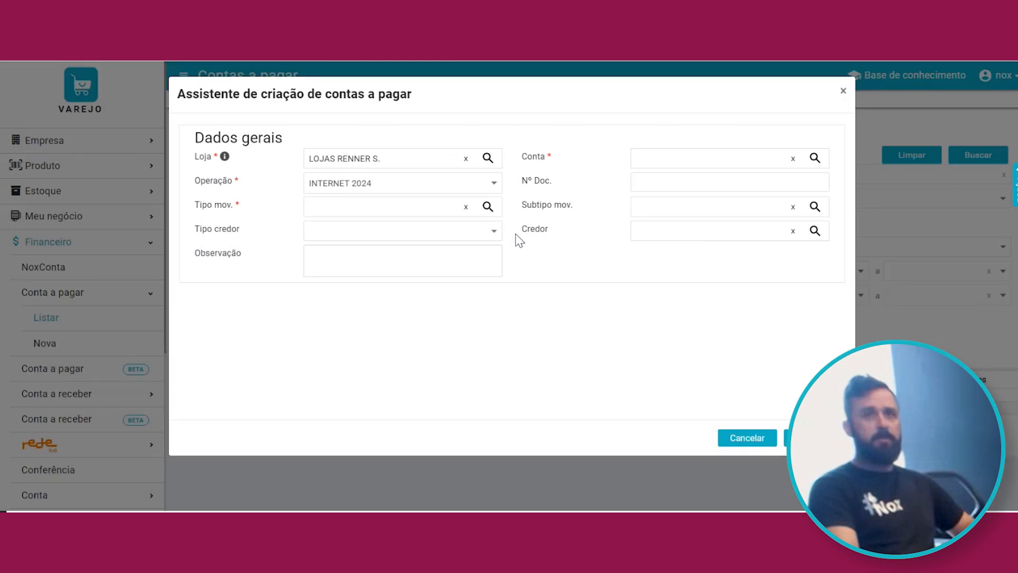
left_click(639, 204)
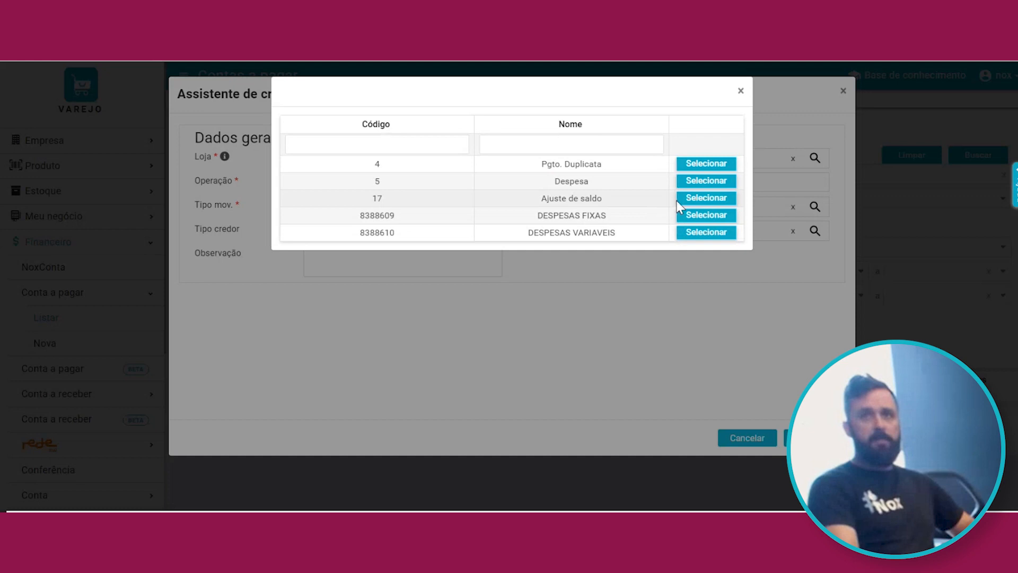
left_click(704, 218)
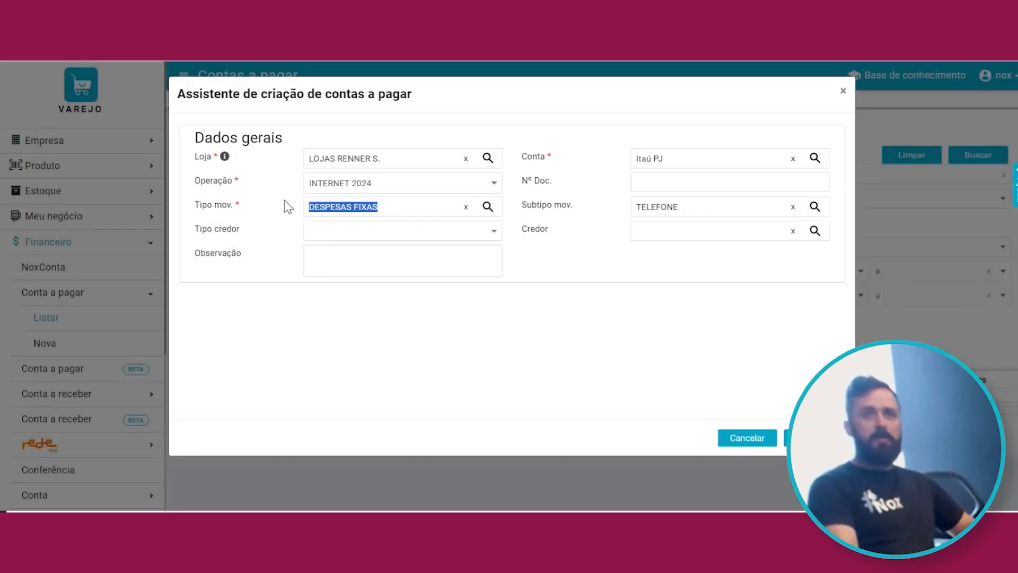
left_click(639, 209)
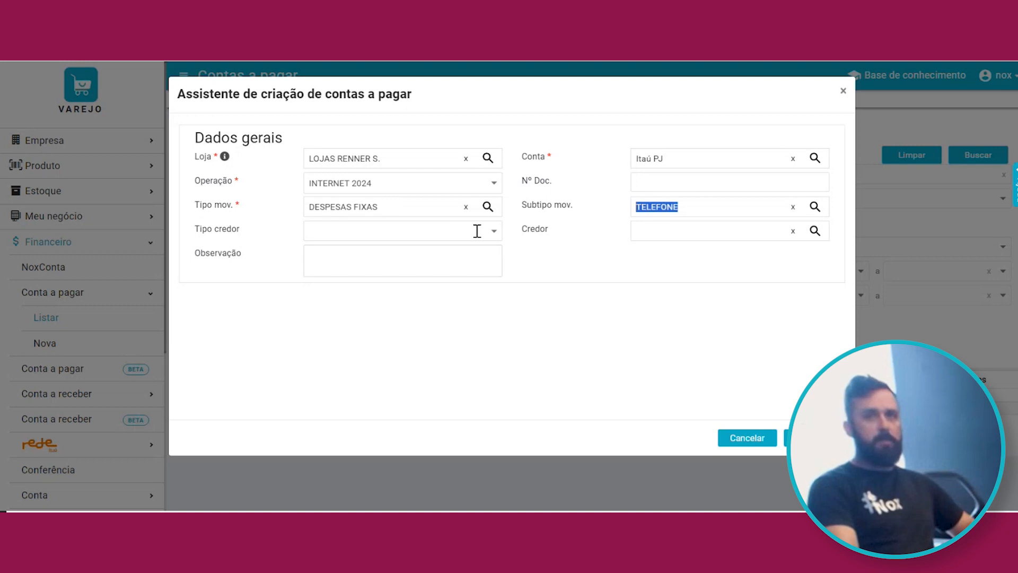
Step: Set Tipo credor to Transportadora and continue to the Prazo e valores stage of the assistant
left_click(493, 231)
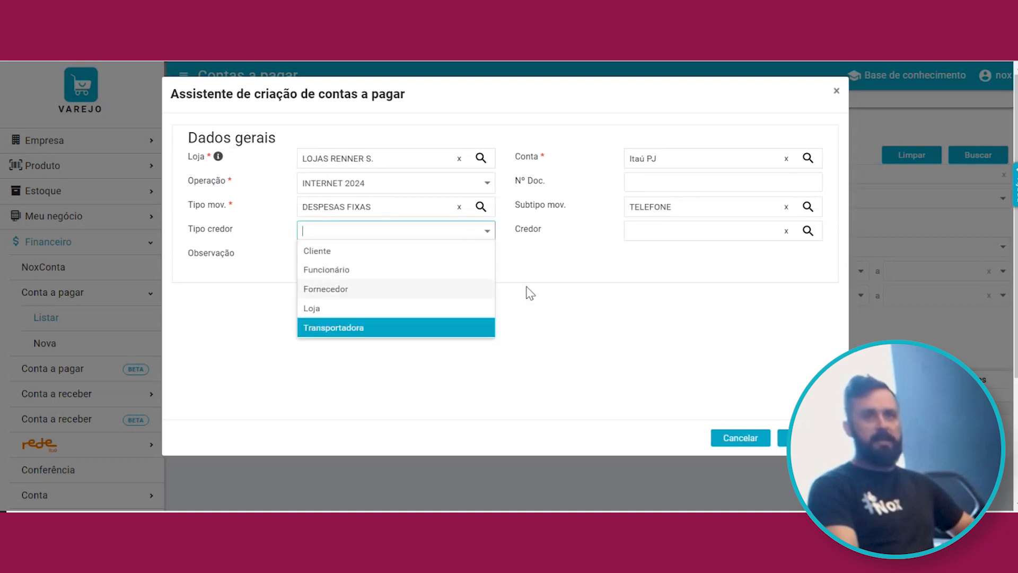
key("Return")
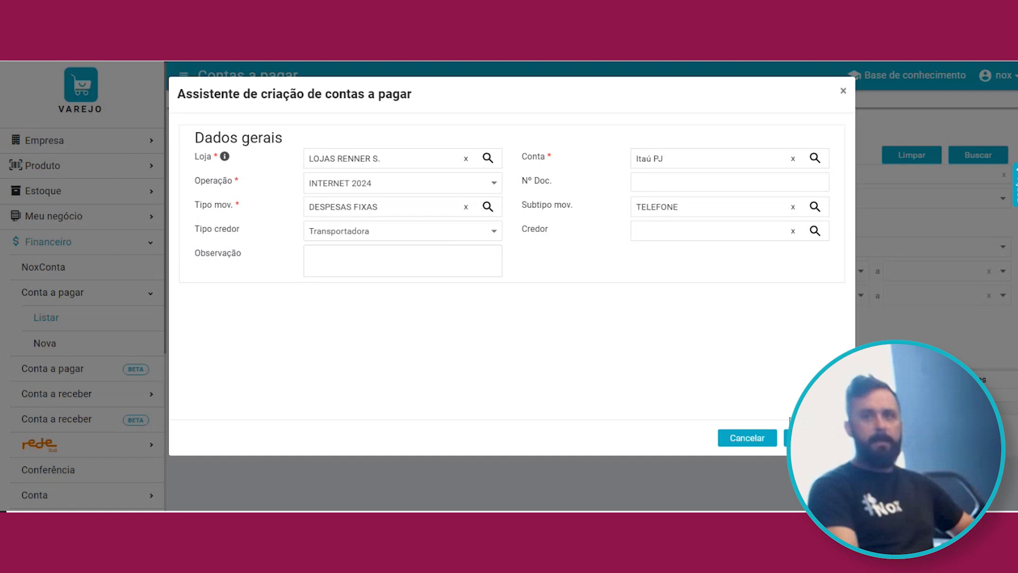
left_click(805, 437)
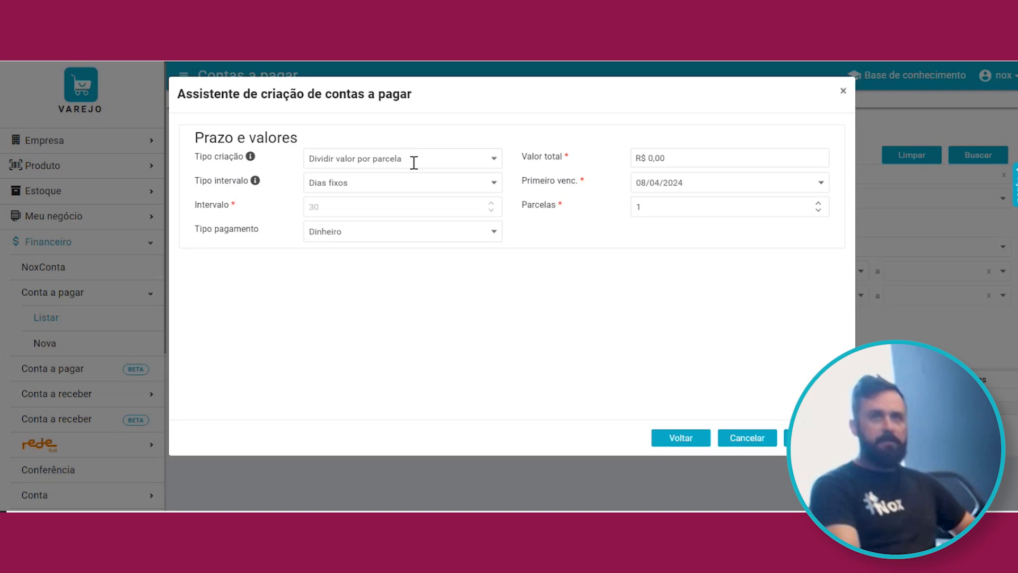
Step: Set the Tipo criação of the new bills to Valor da parcela
left_click(414, 160)
left_click(464, 166)
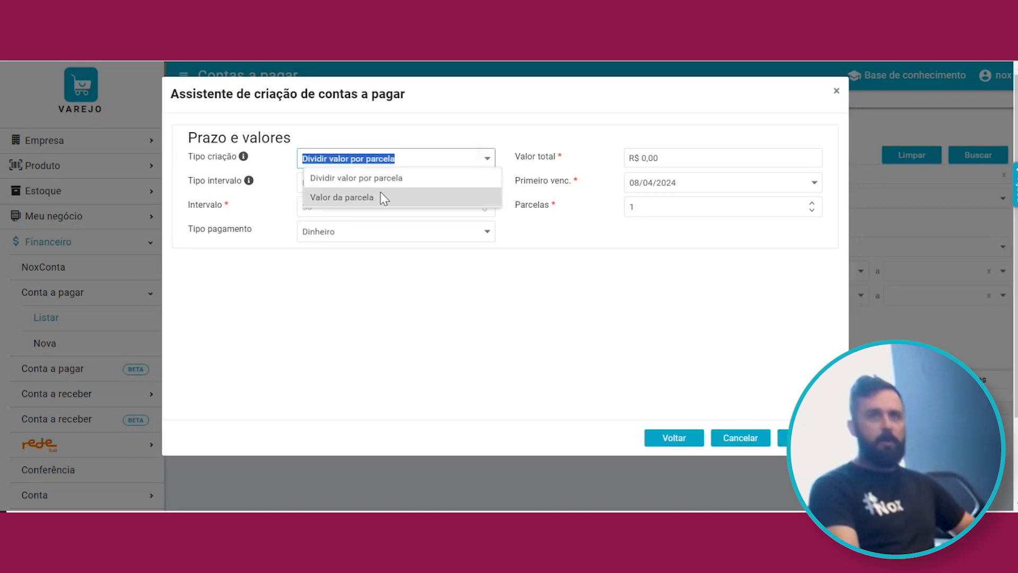
left_click(366, 198)
left_click(429, 160)
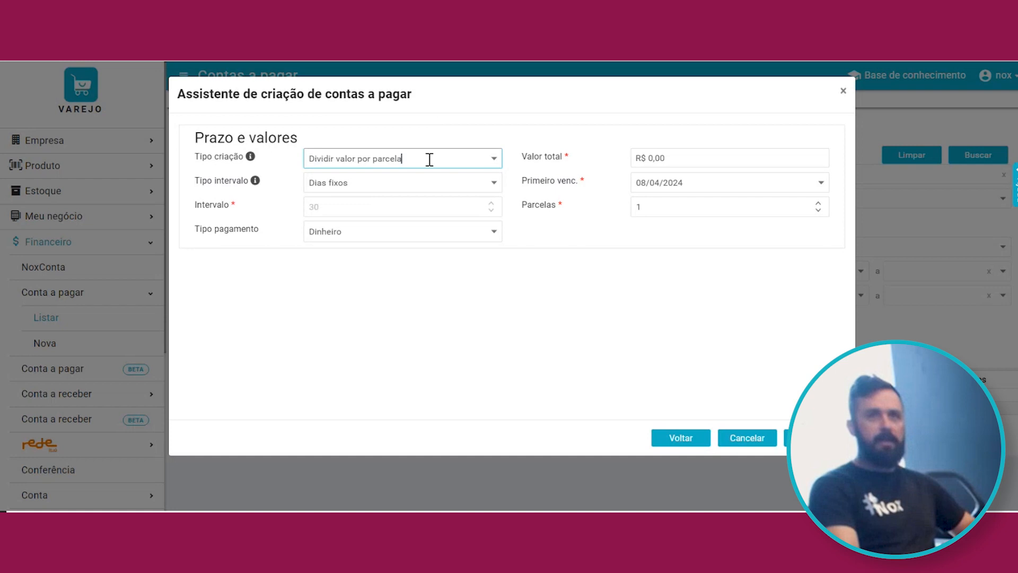
left_click(438, 169)
left_click(404, 180)
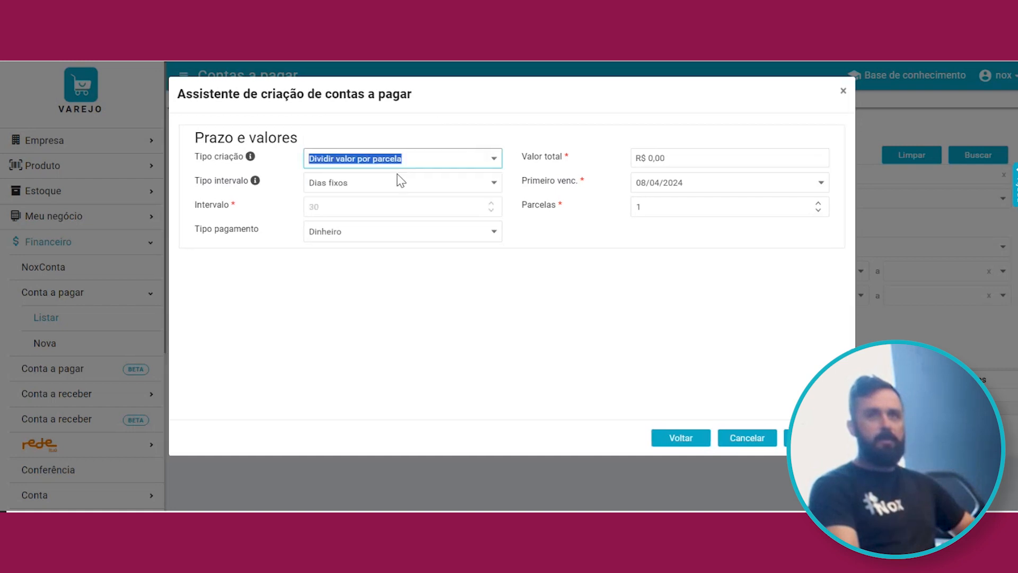
left_click(493, 158)
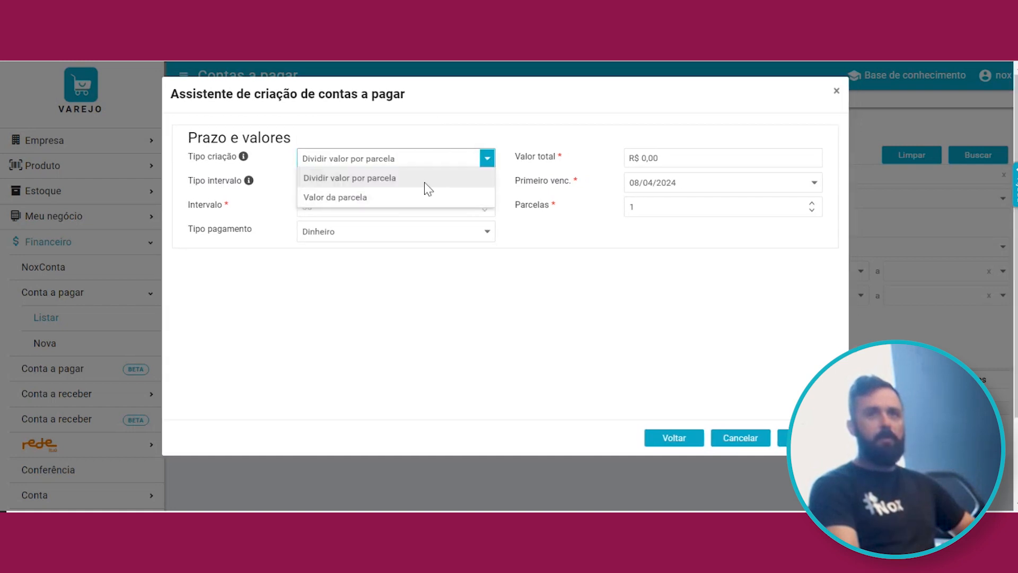
left_click(334, 205)
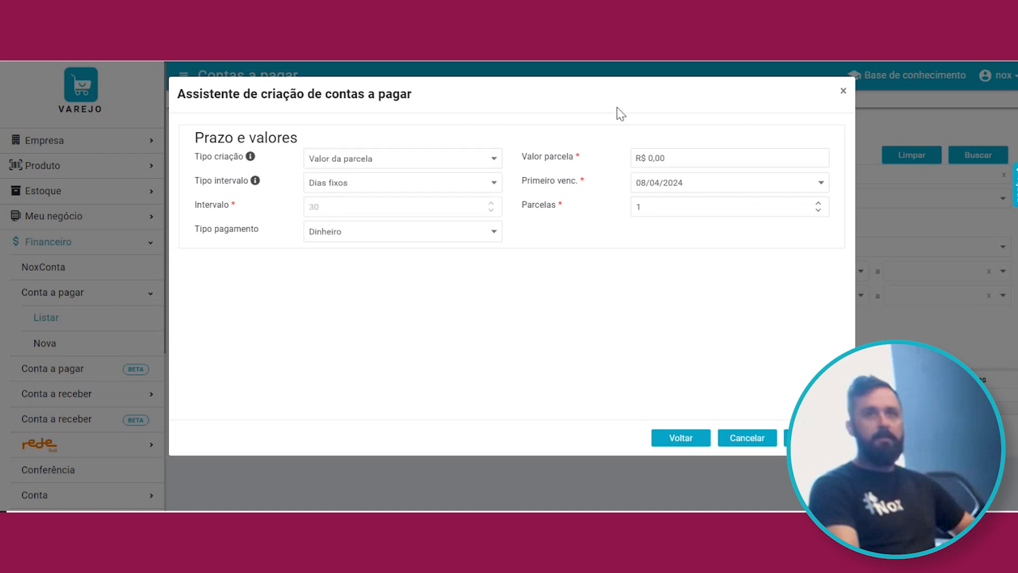
Step: Set the Valor parcela to R$ 120,00
left_click(670, 158)
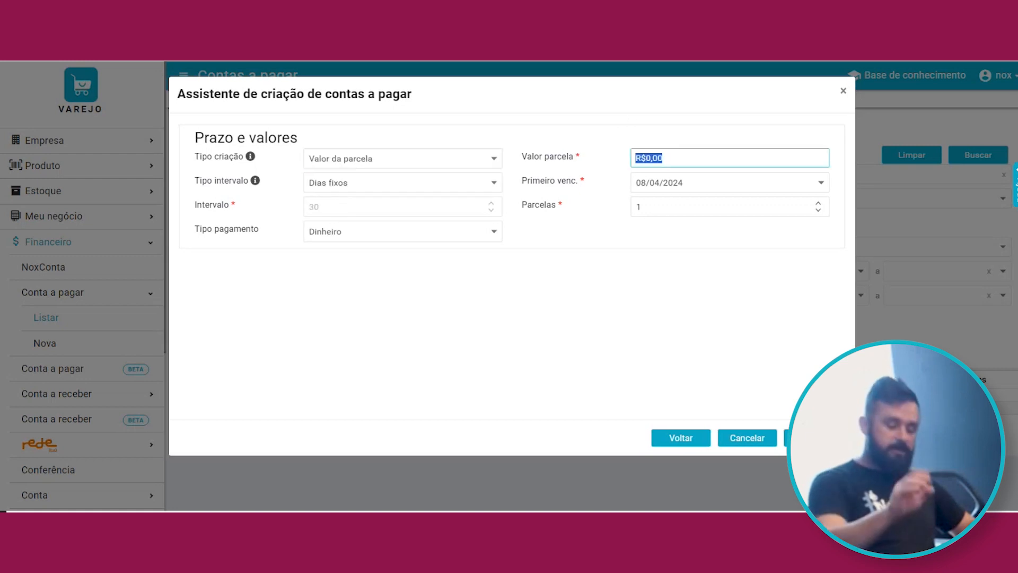
type("120")
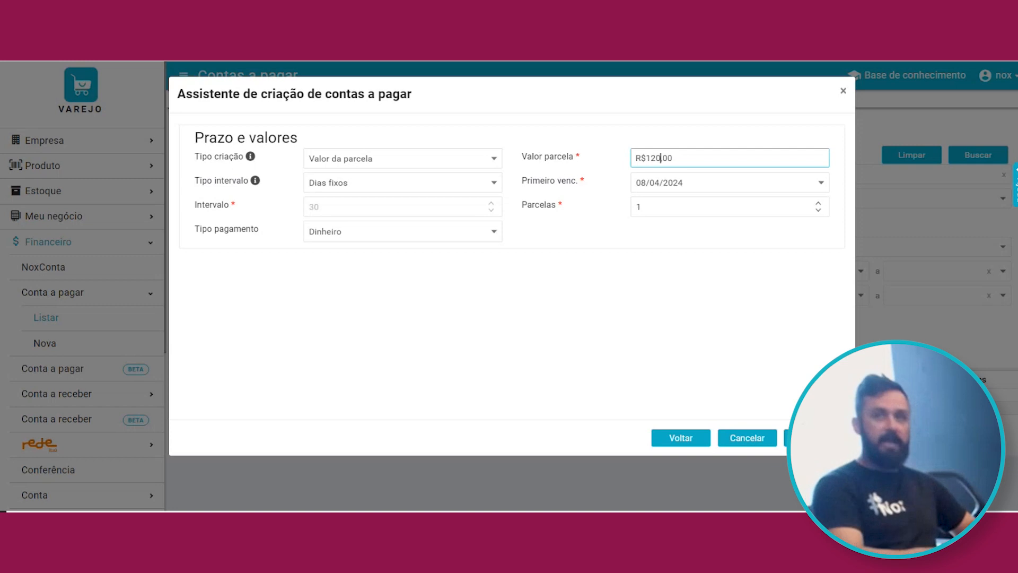
key("Tab")
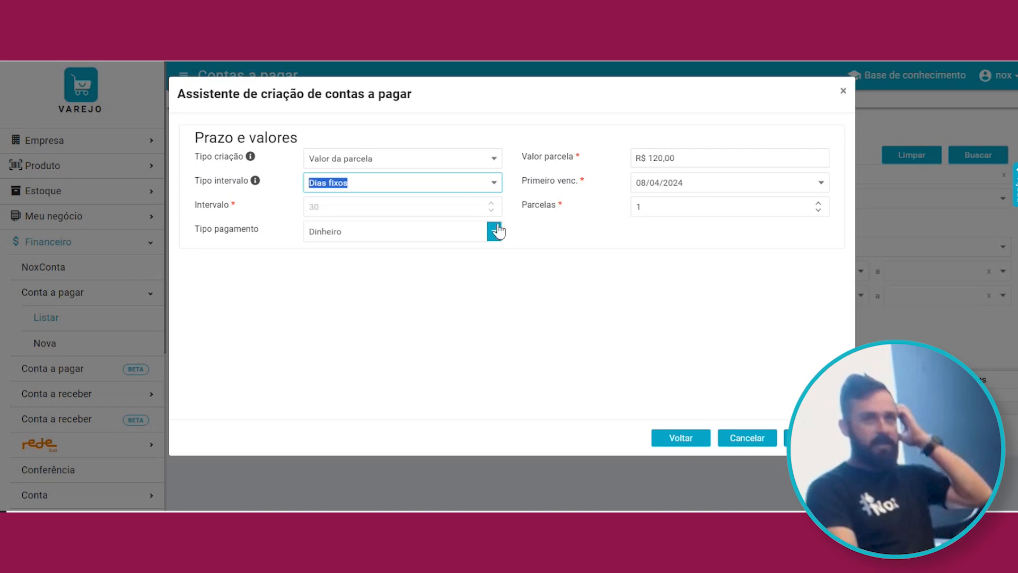
Step: Set the Primeiro venc. of the new bills to 10/04/2024
left_click(495, 182)
left_click(496, 182)
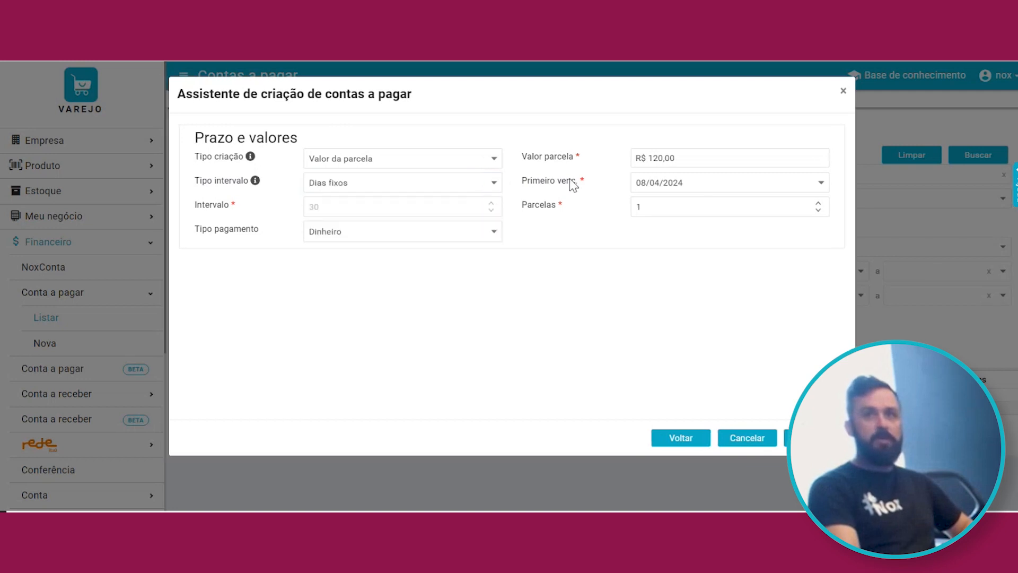
left_click(822, 182)
left_click(732, 277)
left_click(555, 276)
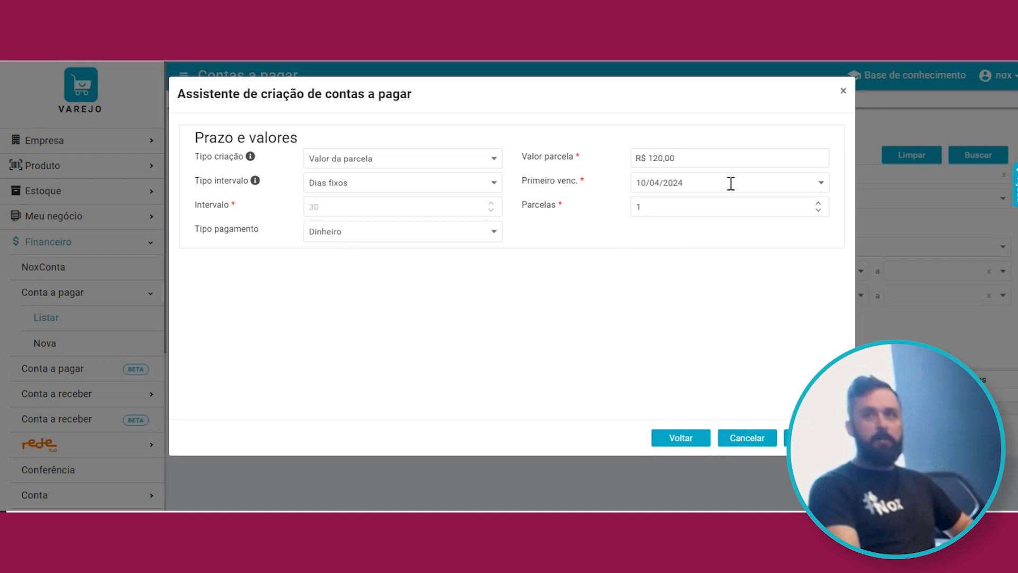
Step: Set the Primeiro venc. to 10/01/2024 and the number of Parcelas to 12
left_click_drag(731, 183, 517, 183)
type("10/01")
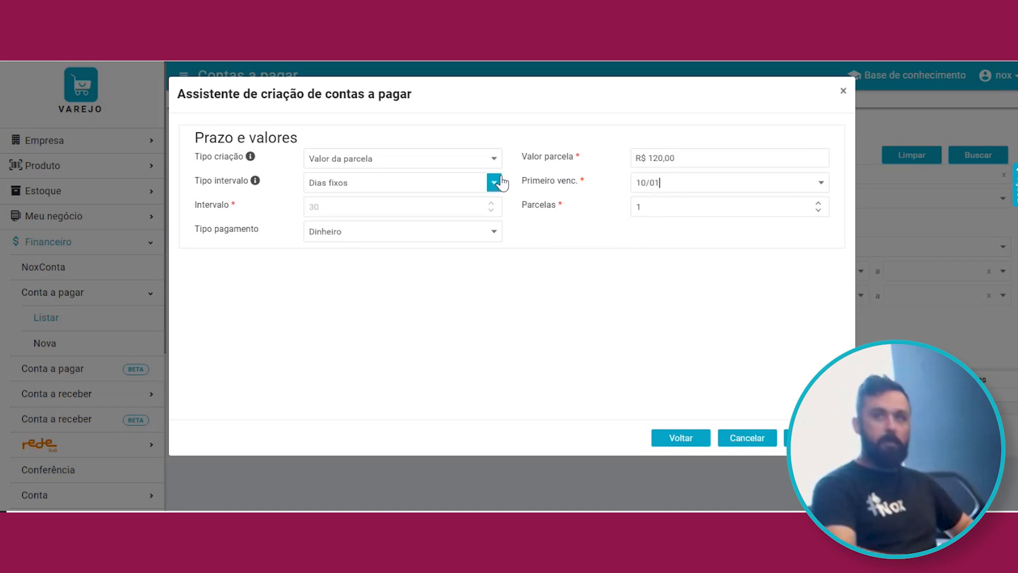
key("Tab")
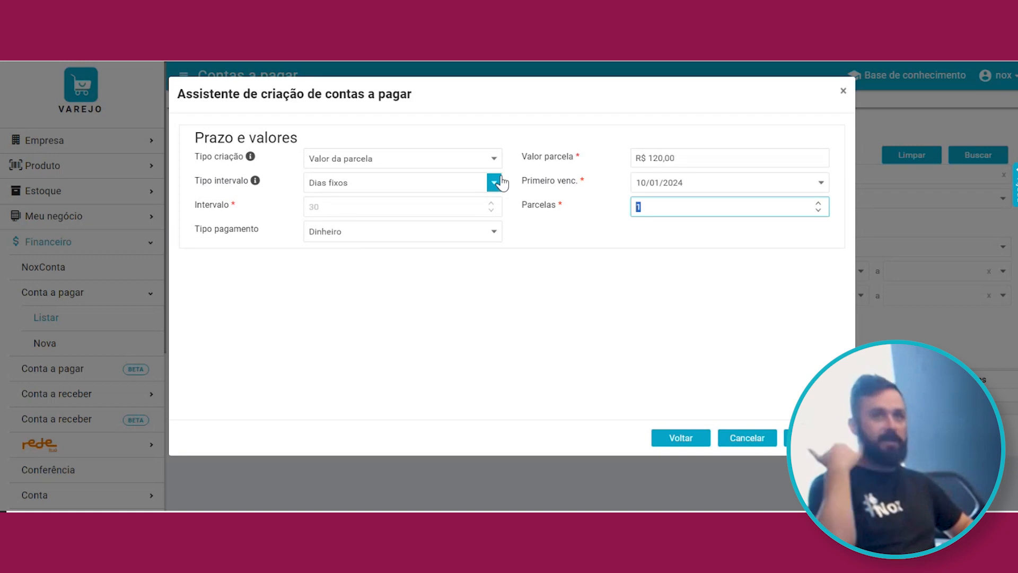
type("12")
key("Tab")
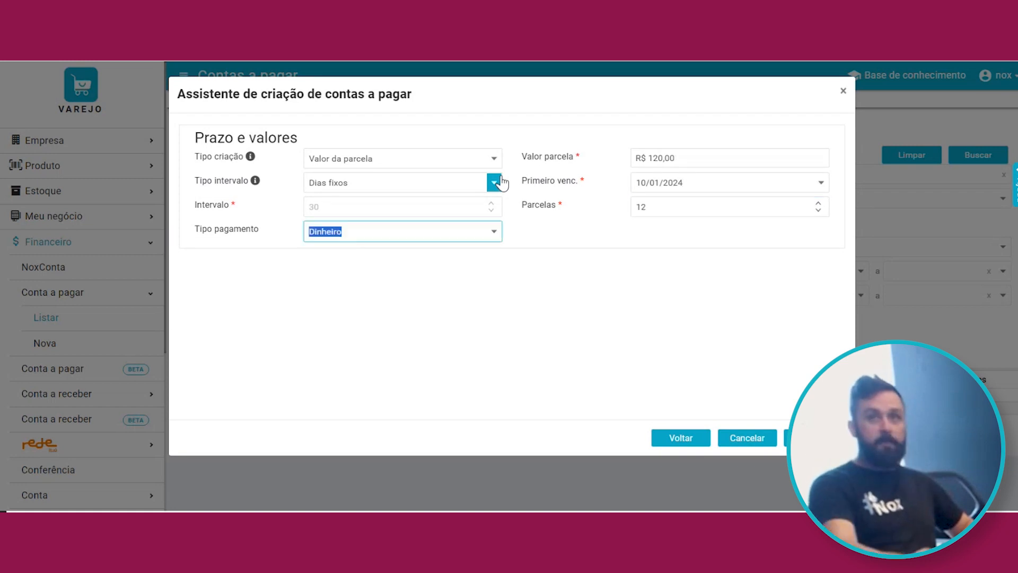
Step: Set the Tipo pagamento to Pix and complete the assistant to create the bills
left_click(395, 235)
scroll(386, 339, "down", 3)
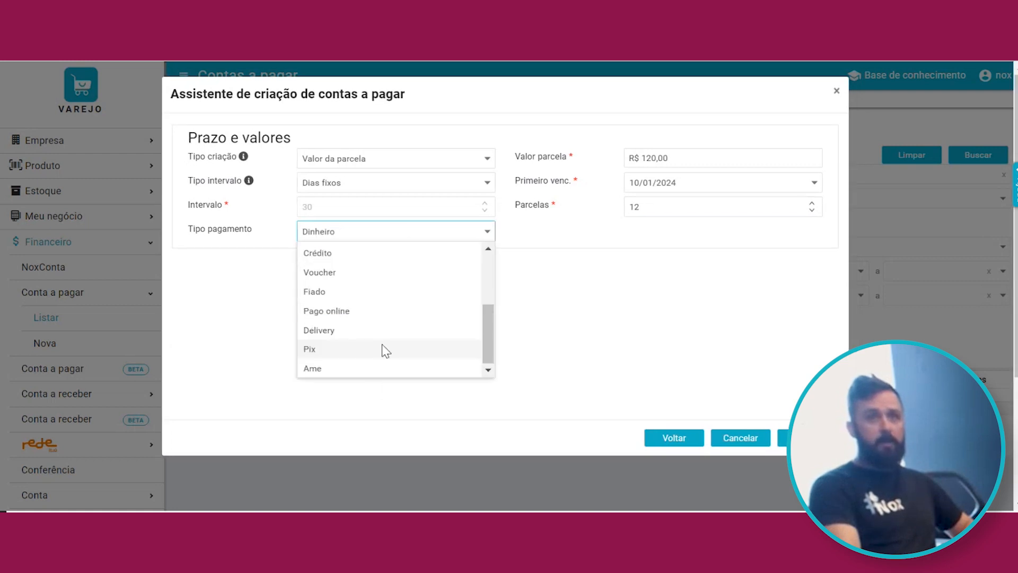
left_click(321, 348)
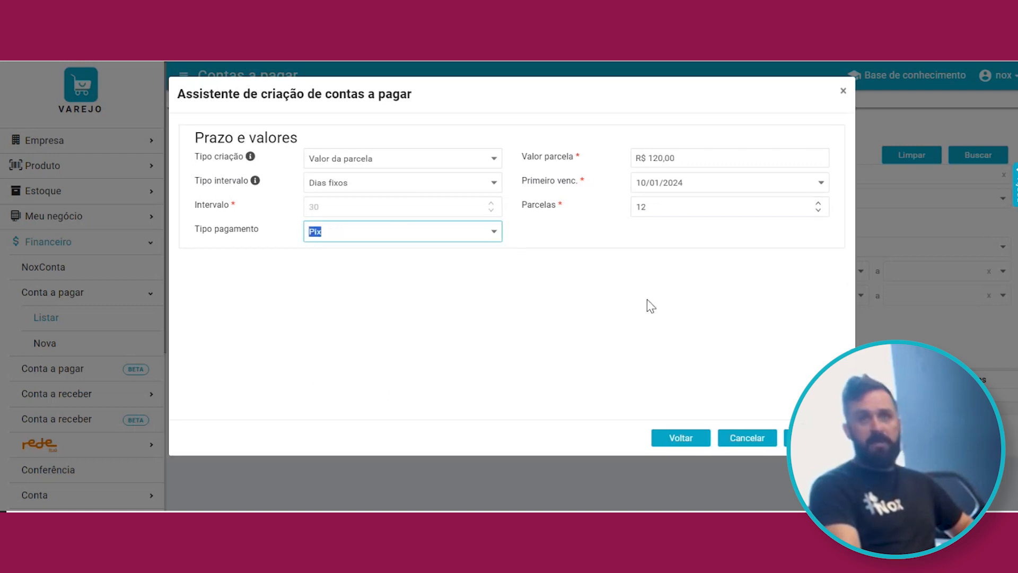
left_click(650, 305)
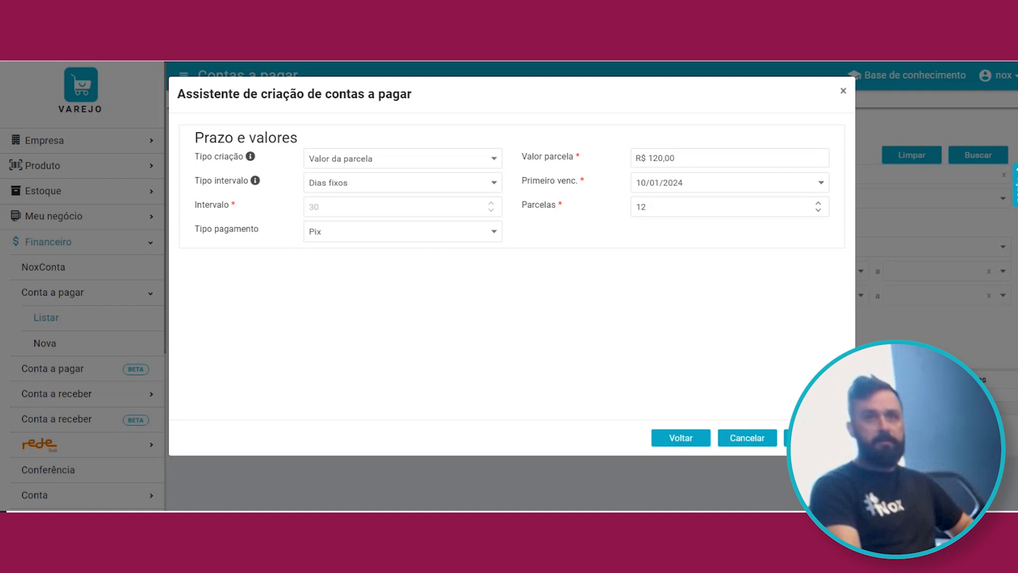
left_click(806, 437)
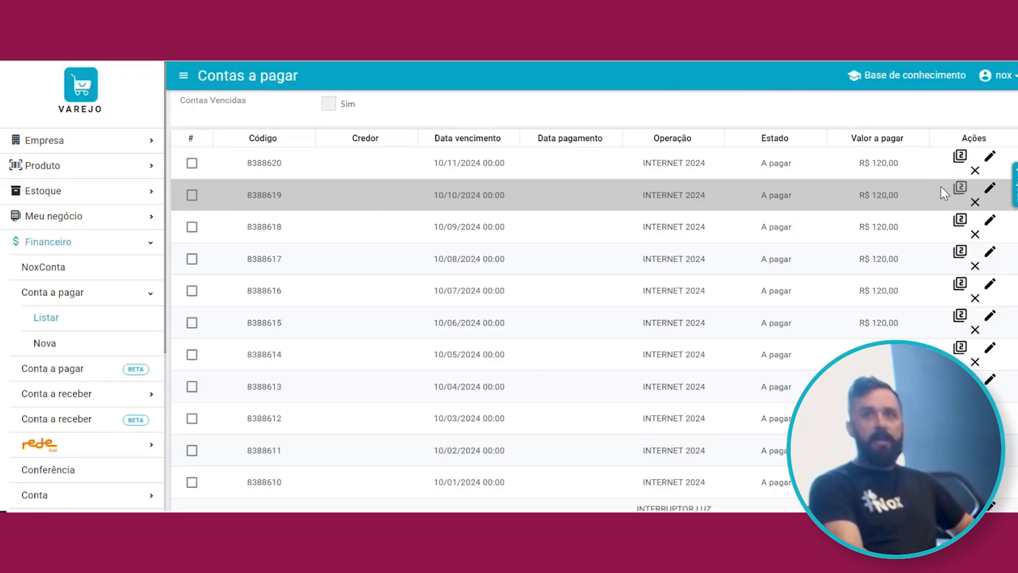
Step: Sort the bills by ascending Data vencimento and start paying the INTERNET 2024 bill due 10/01/2024
left_click(479, 141)
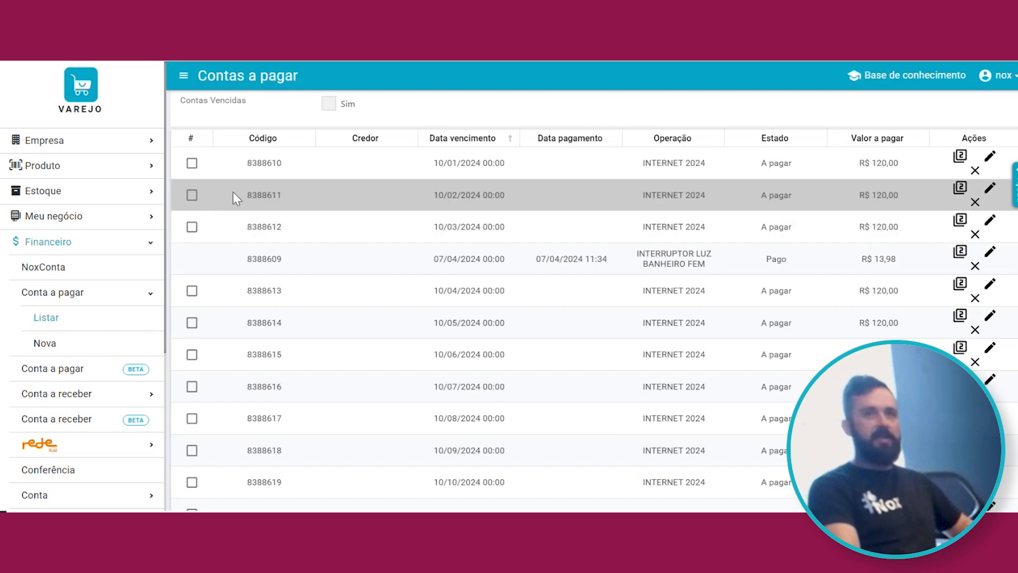
left_click(192, 164)
left_click(980, 483)
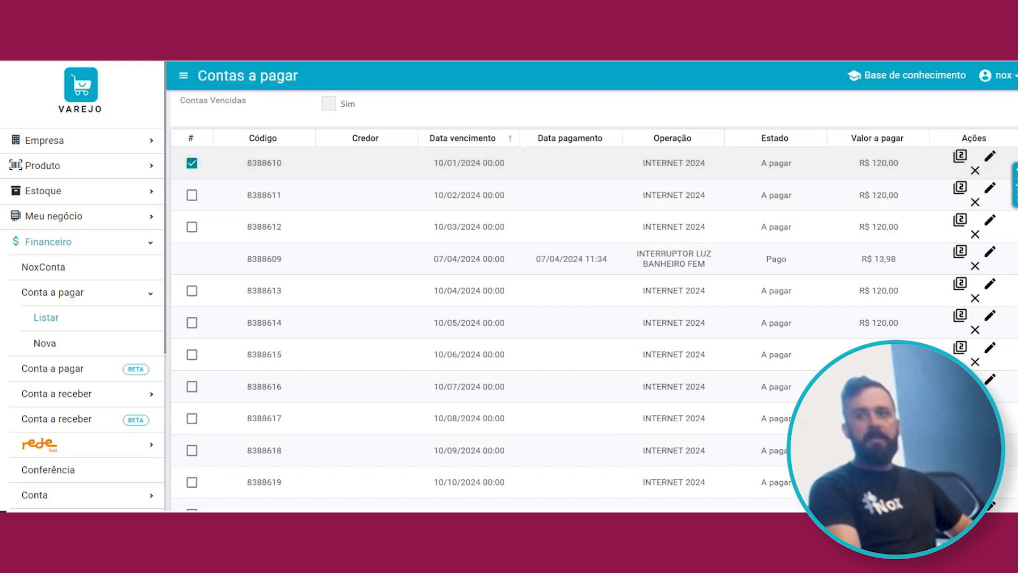
left_click(979, 356)
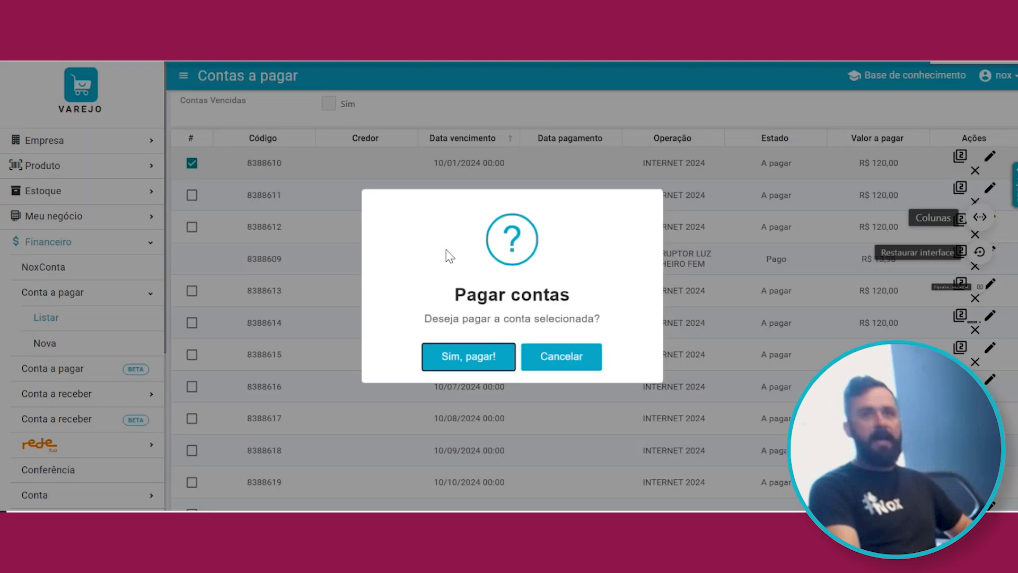
left_click(477, 358)
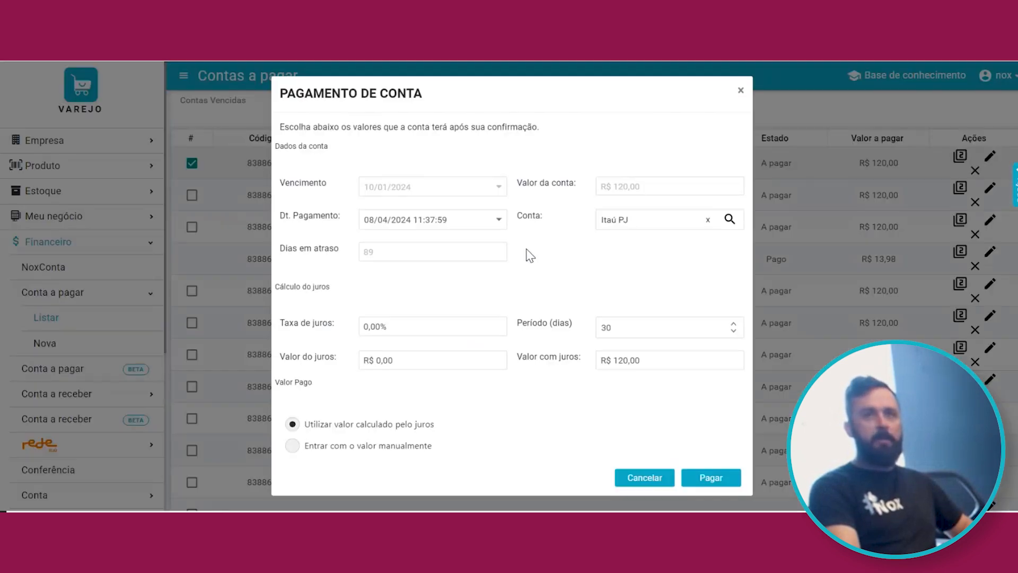
Step: Set the Dt. Pagamento to 10/01/2024 and confirm the payment of the bill
left_click_drag(461, 224, 297, 216)
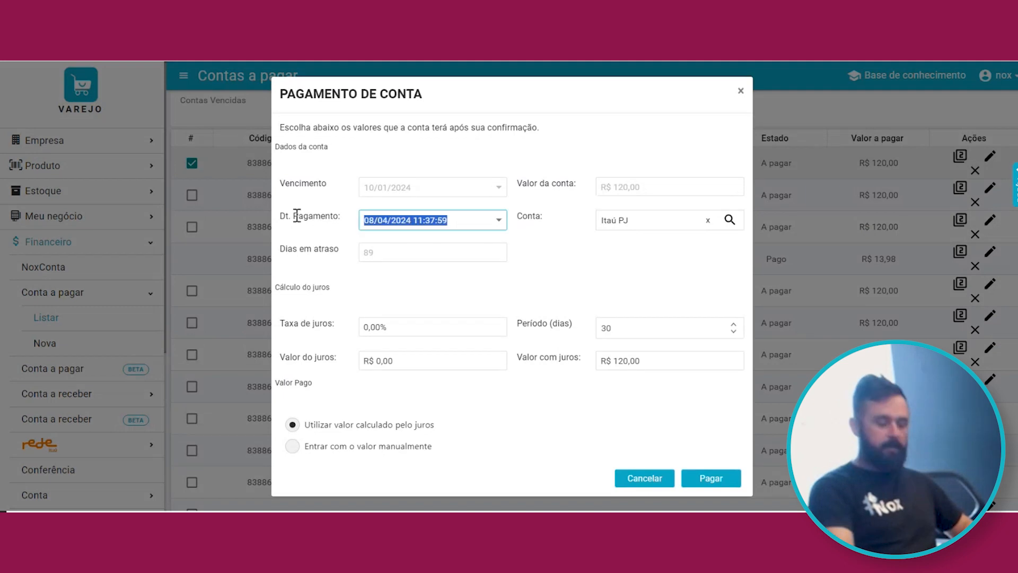
type("10/01/2")
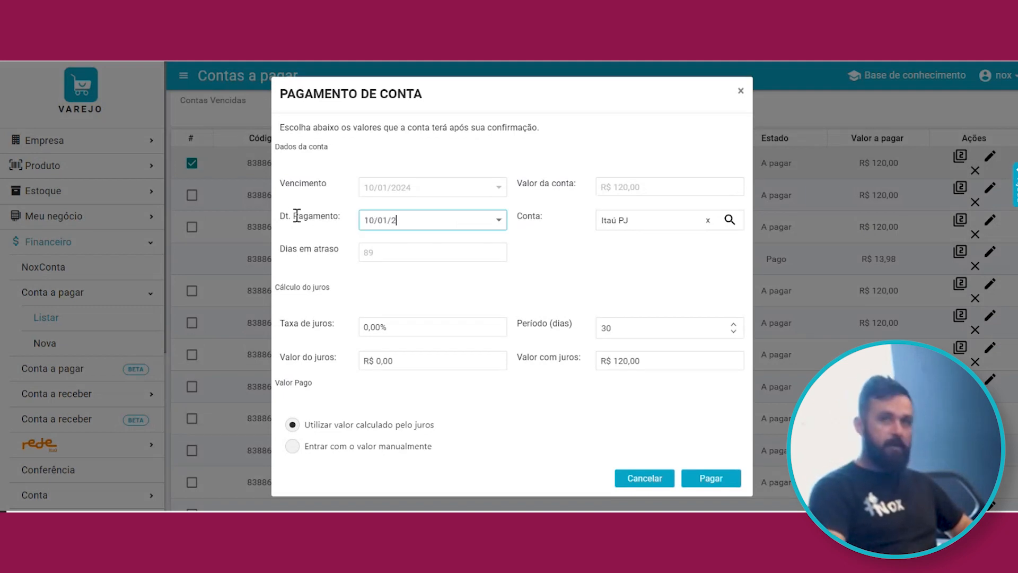
type("024")
key("Tab")
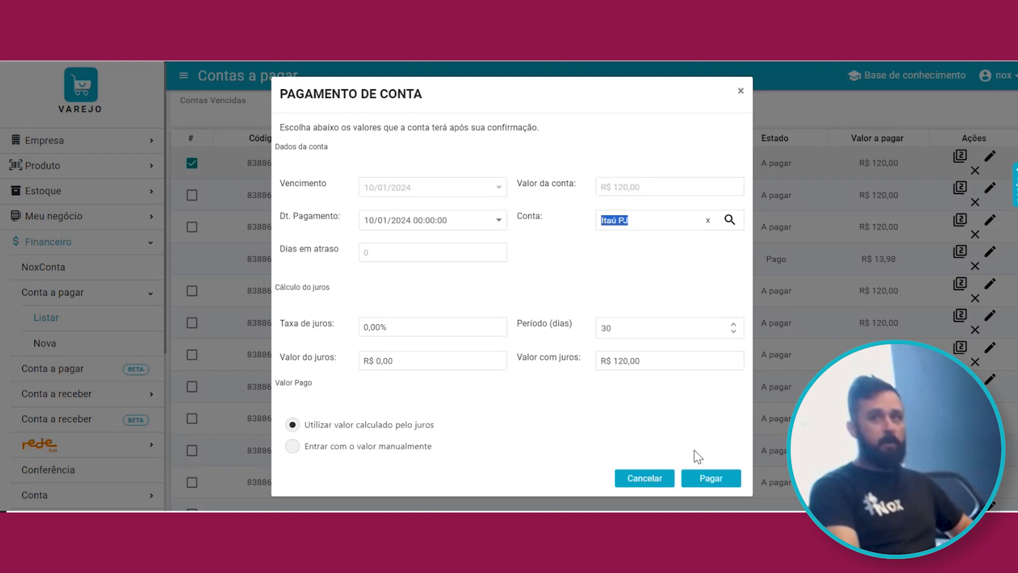
left_click(702, 481)
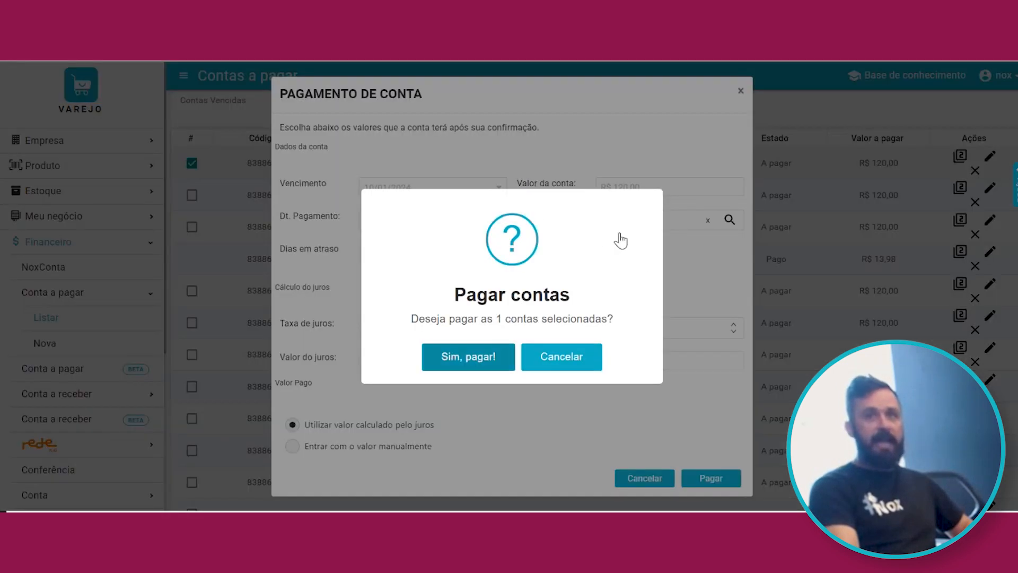
key("Return")
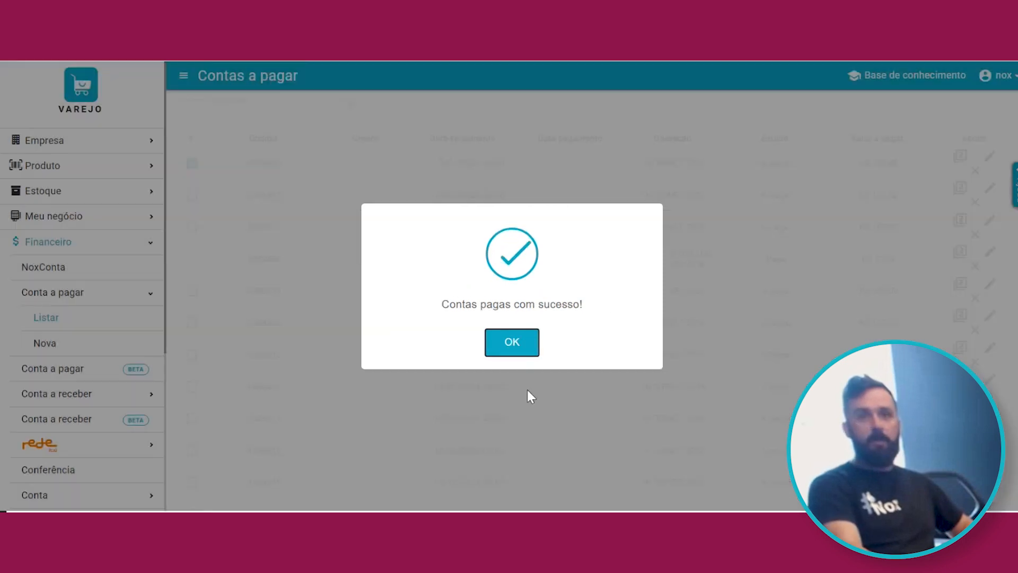
left_click(508, 345)
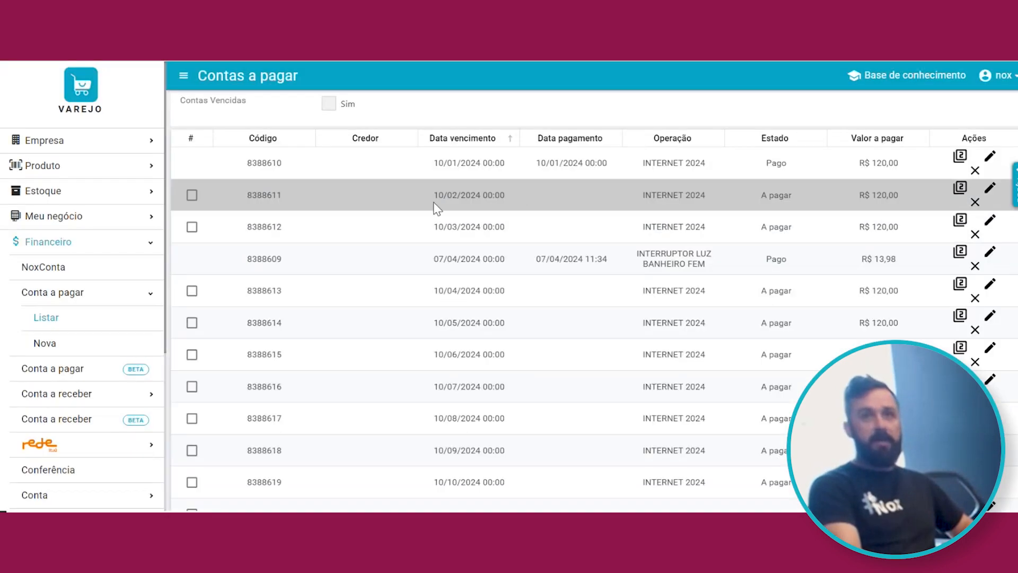
Step: Select the INTERNET 2024 bills due 10/02/2024 and 10/03/2024 and start paying them together
left_click(191, 199)
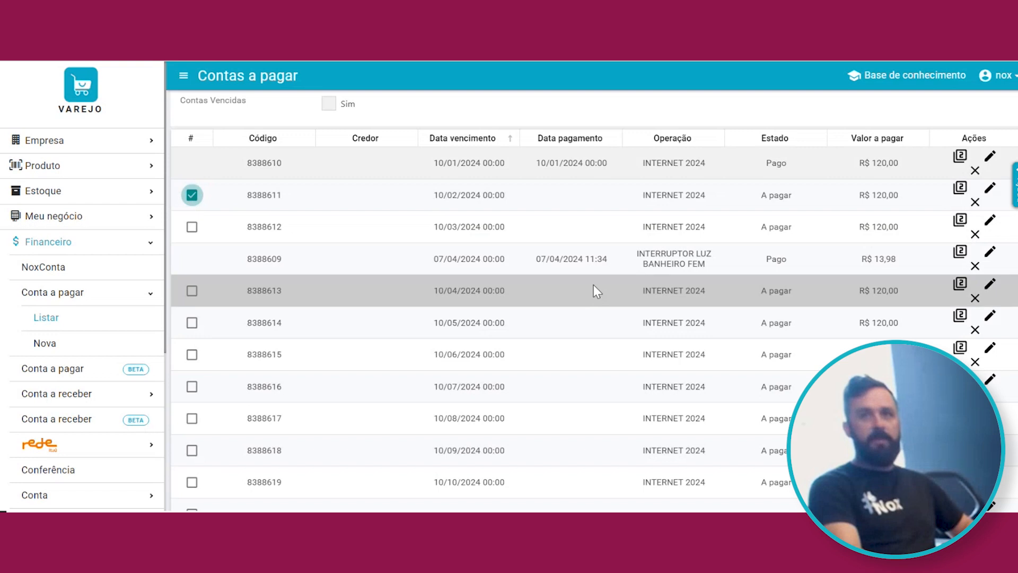
left_click(192, 228)
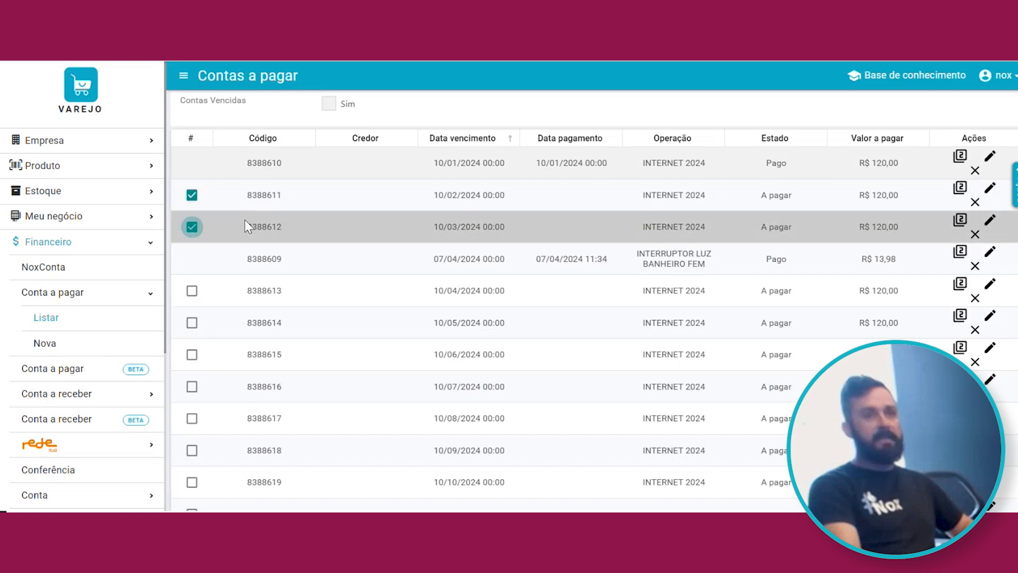
left_click(980, 470)
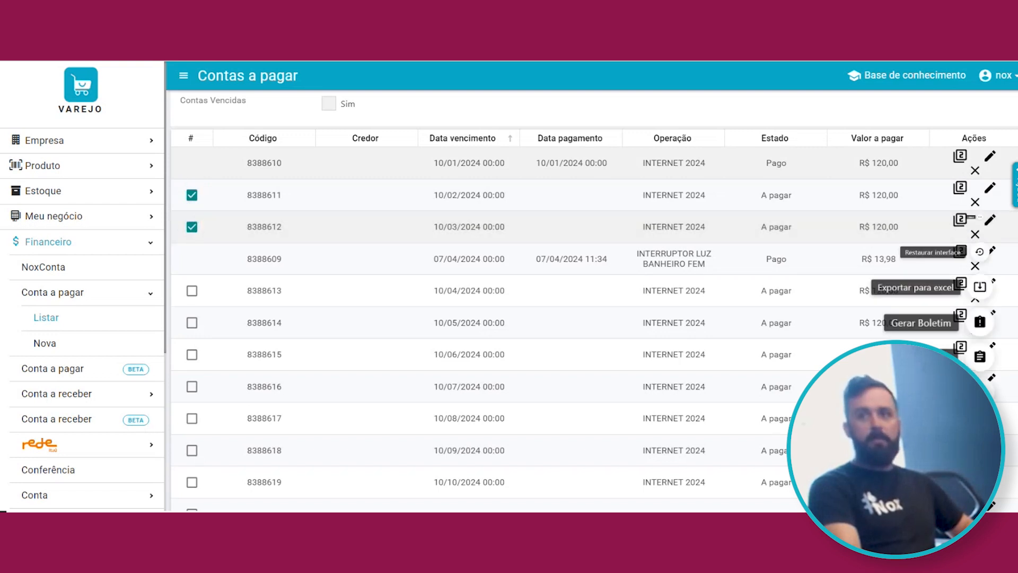
left_click(980, 356)
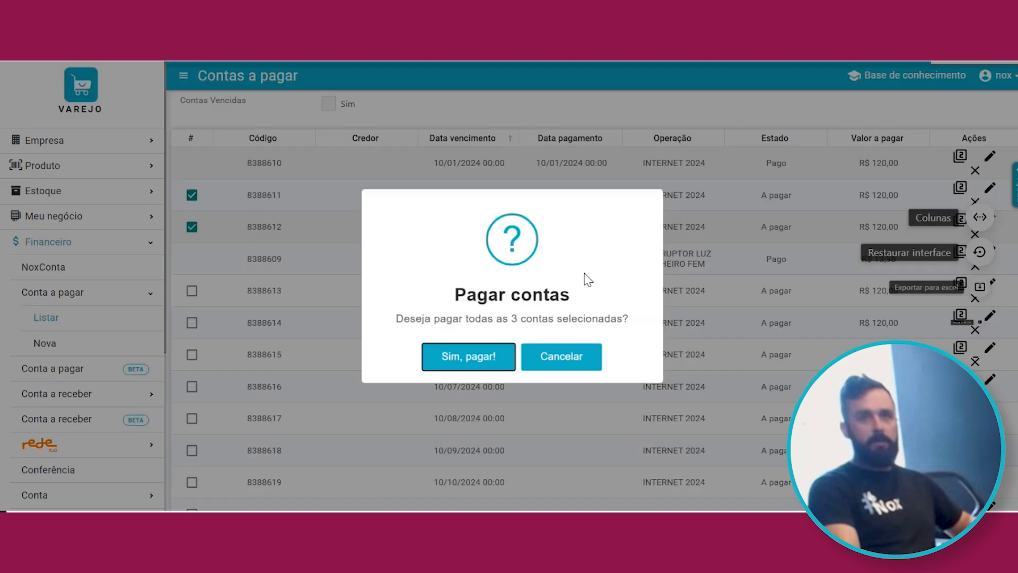
left_click(492, 363)
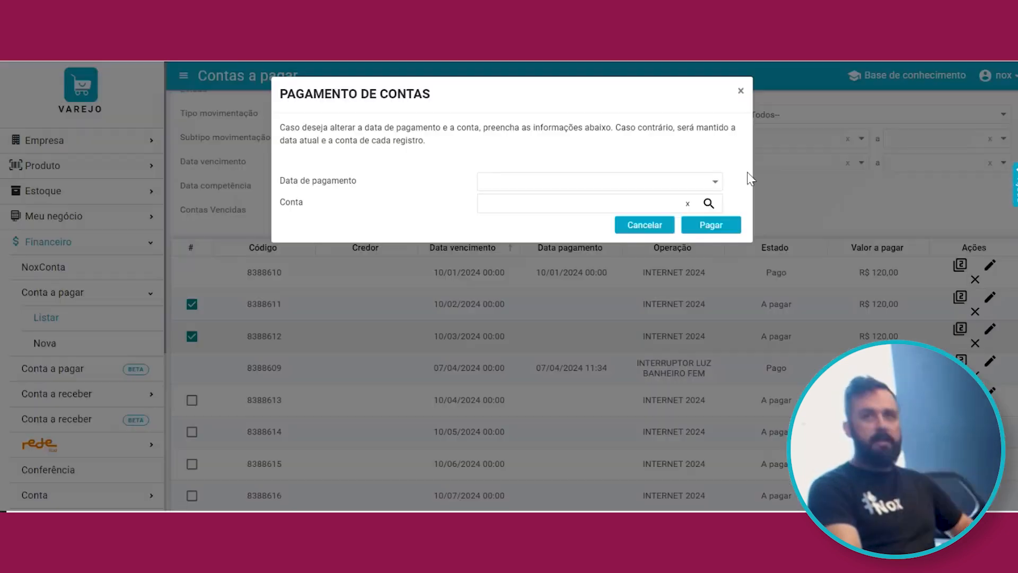
Step: Set the Data de pagamento for the selected bills to 10/03/2024
left_click(715, 182)
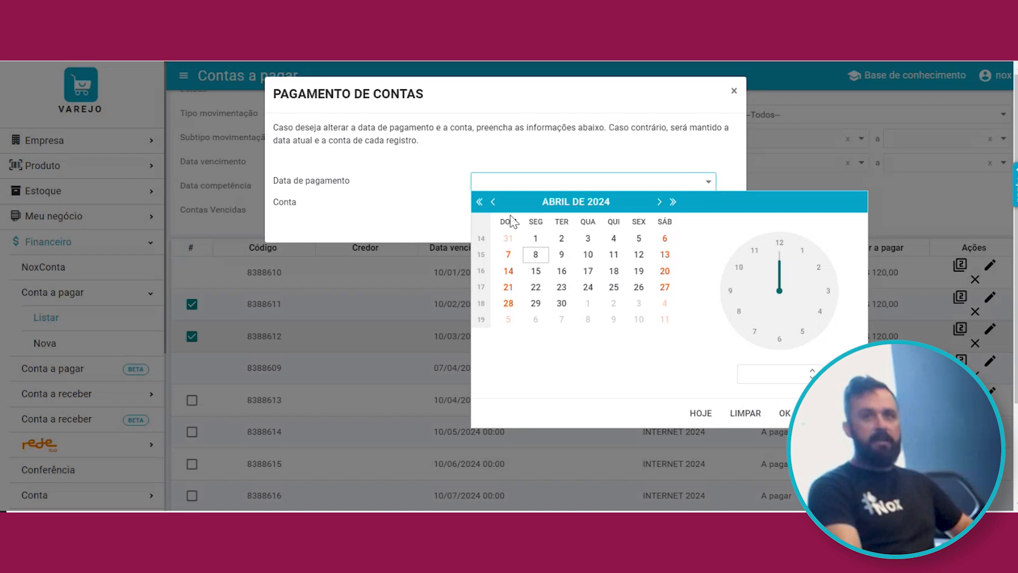
left_click(493, 202)
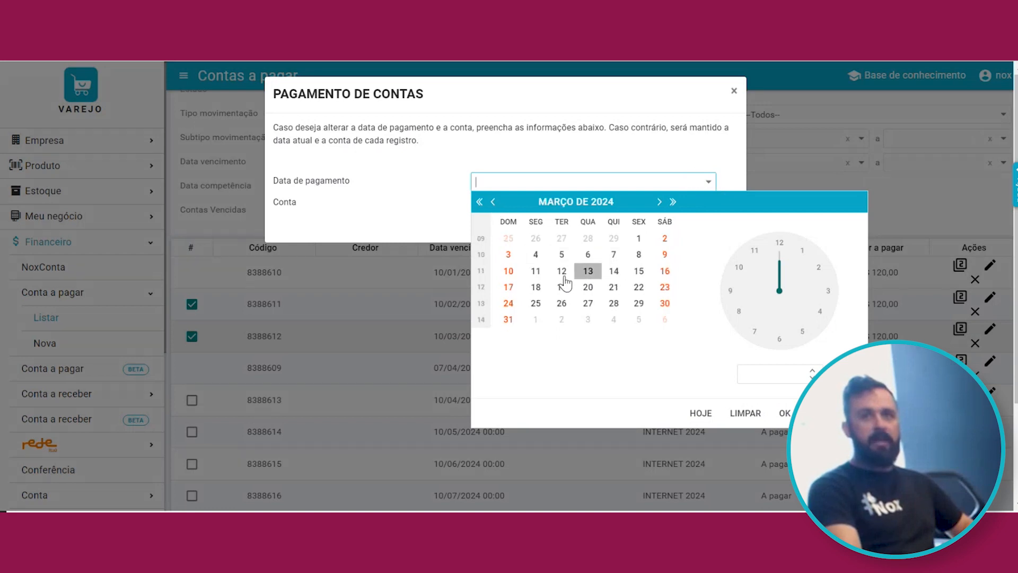
left_click(513, 274)
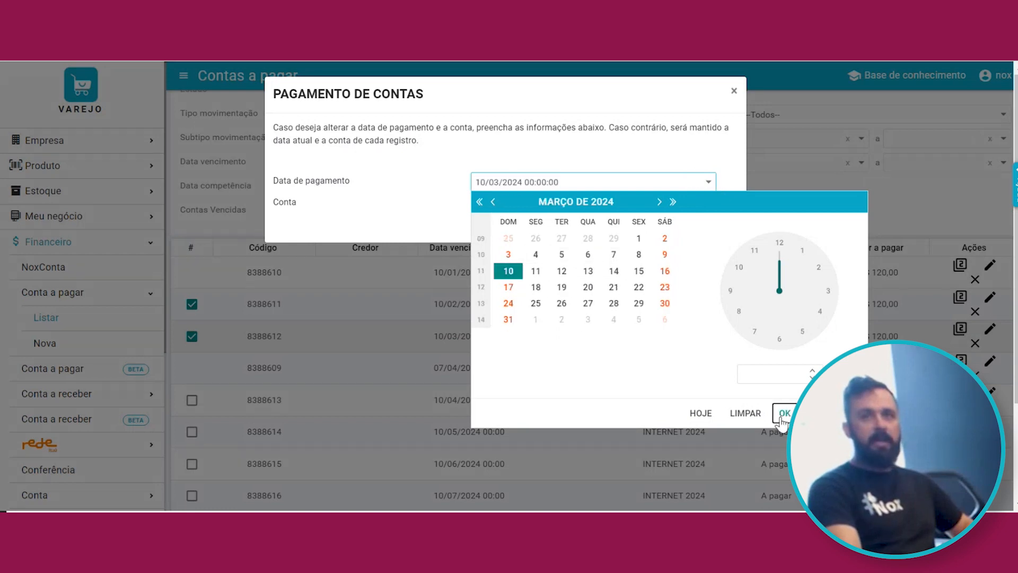
left_click(784, 412)
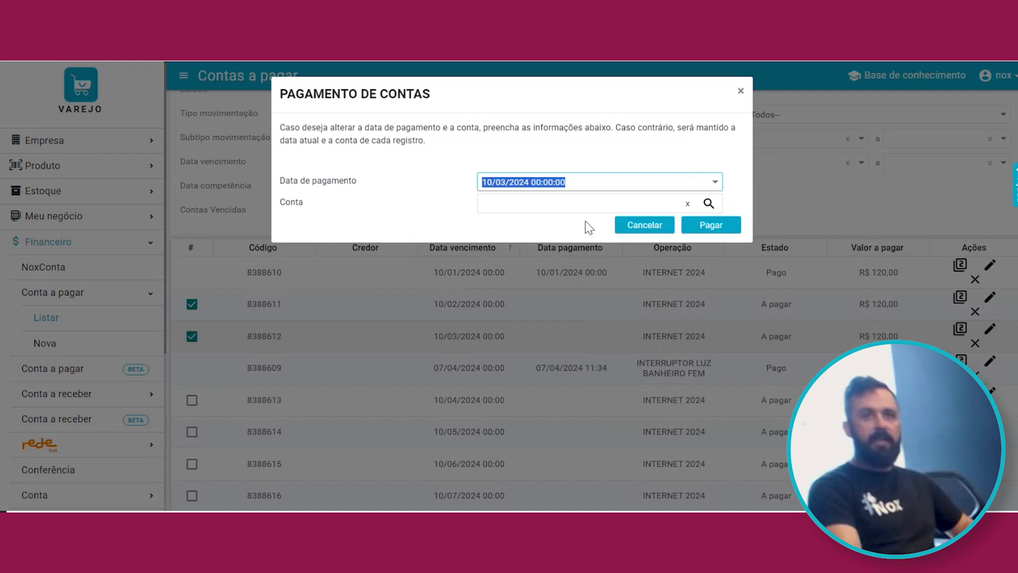
Step: Set the paying Conta to Santander and confirm the payment of the two selected bills
left_click(708, 204)
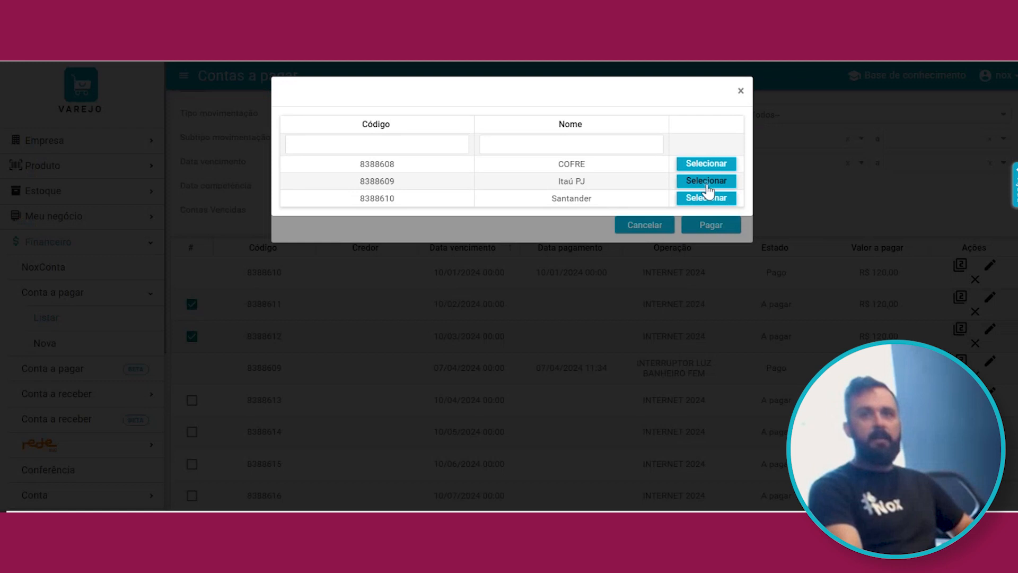
left_click(707, 186)
left_click(708, 204)
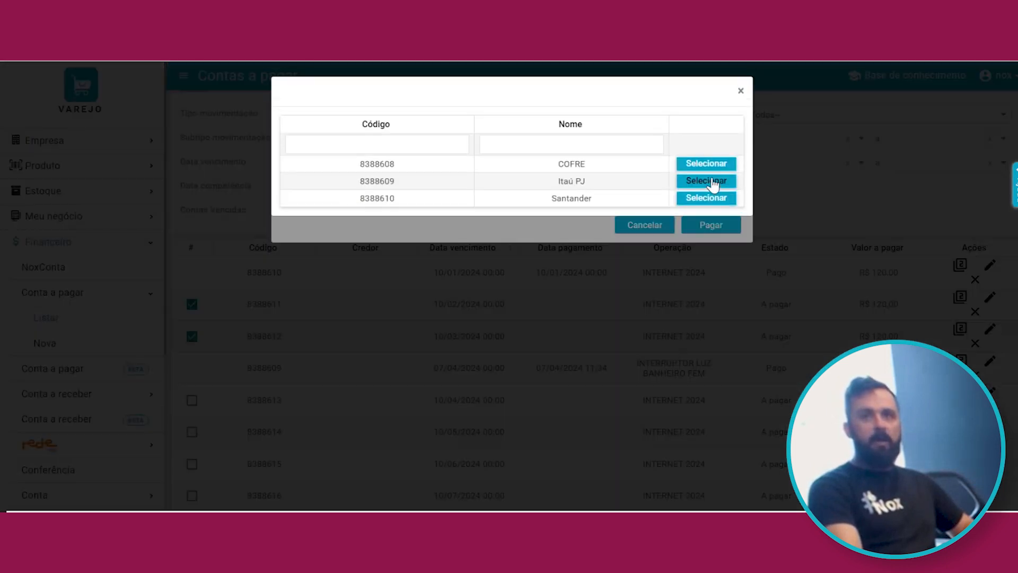
left_click(713, 201)
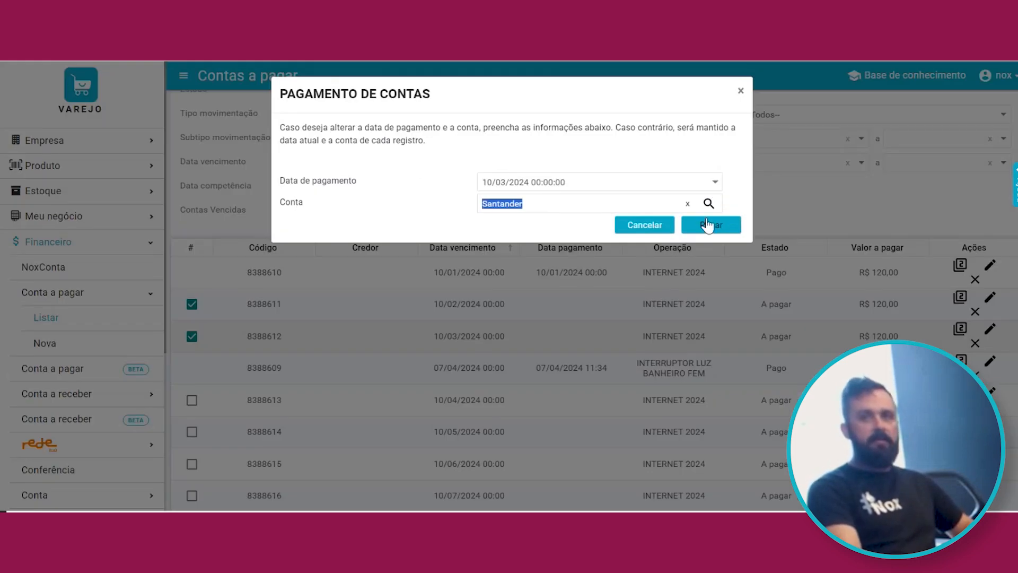
left_click(710, 225)
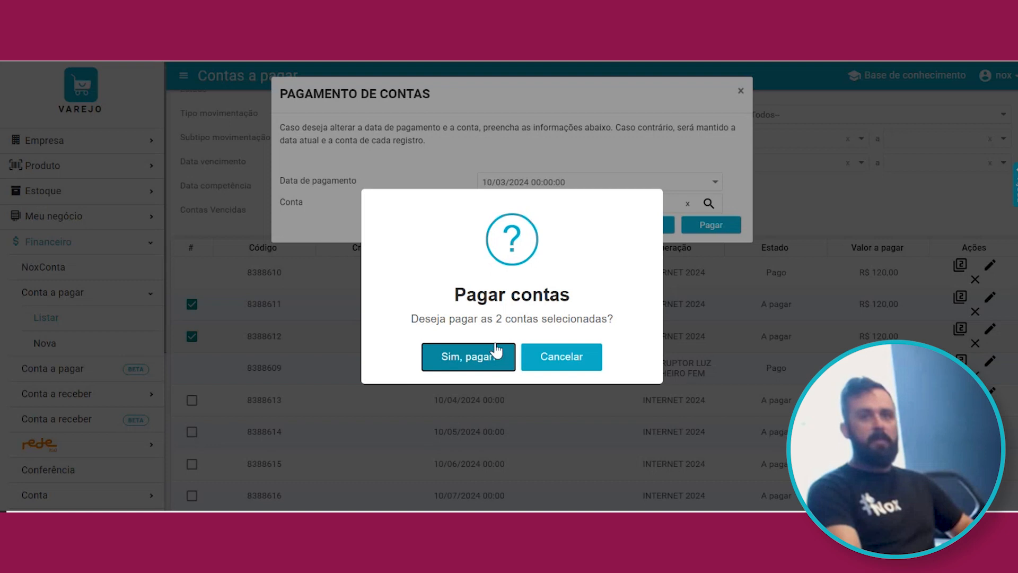
key("Return")
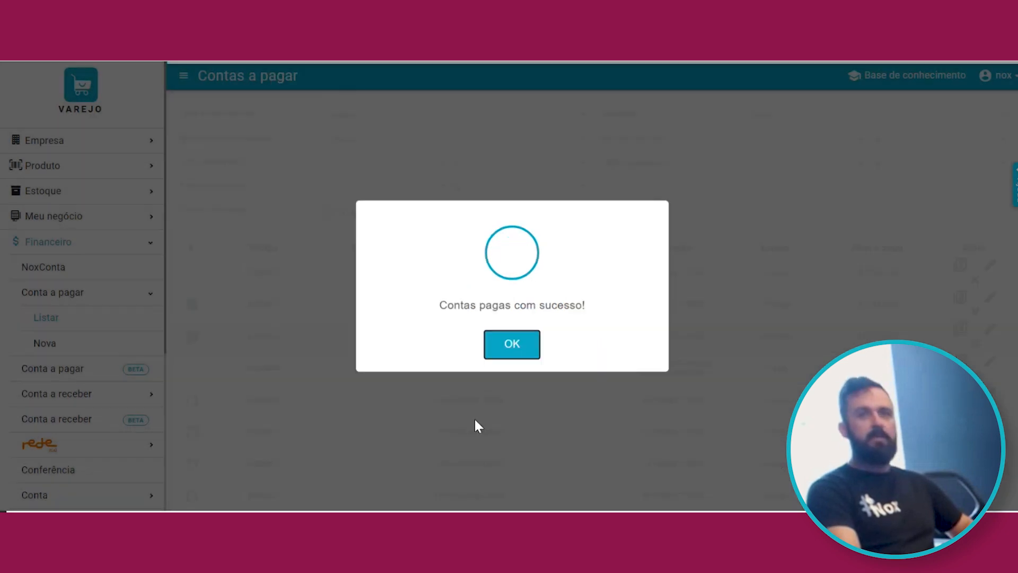
left_click(513, 342)
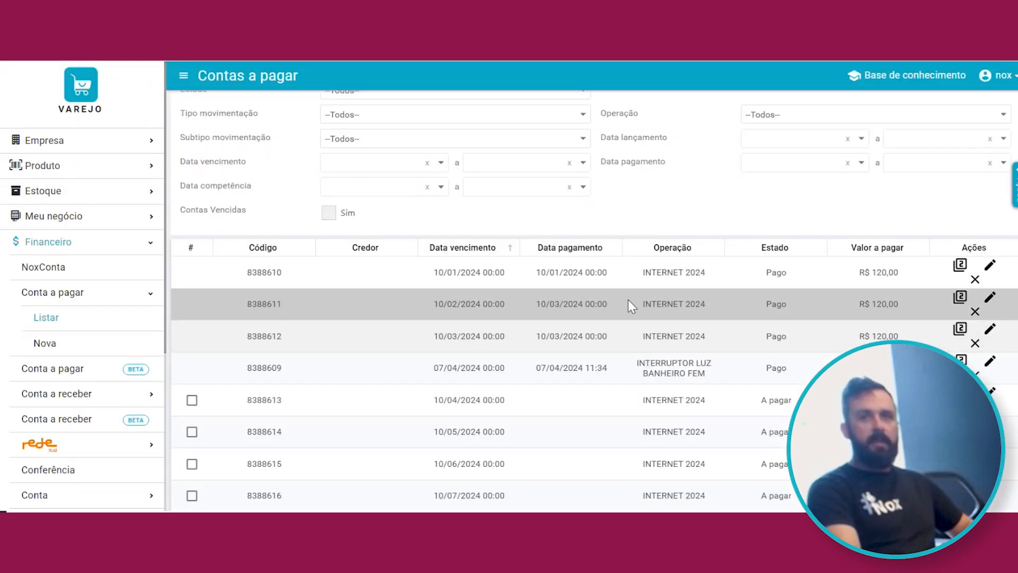
scroll(628, 300, "down", 3)
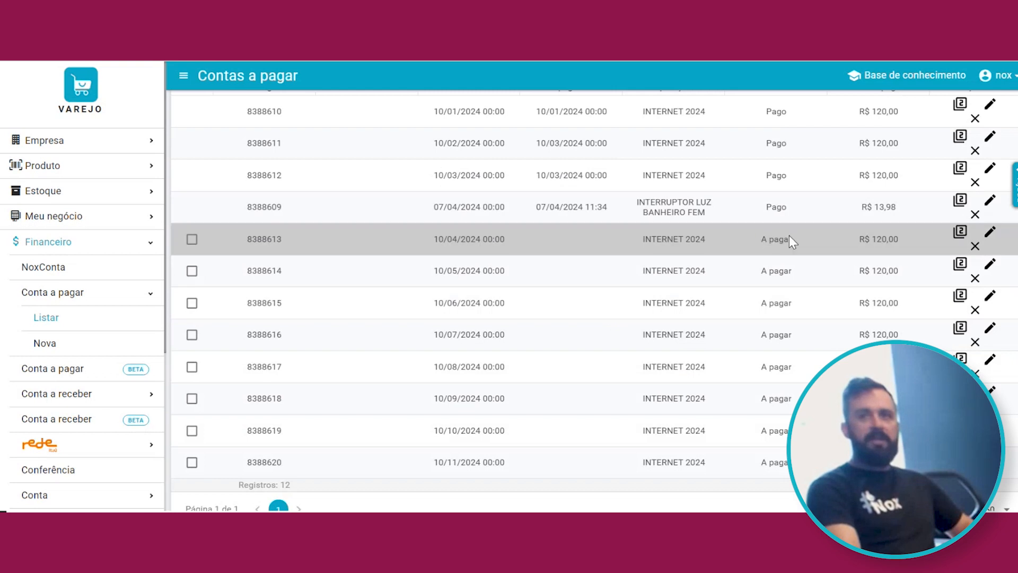
Step: Edit the INTERNET 2024 bill due 10/04/2024, set its Valor a pagar to R$ 129,78 and save it
left_click_drag(789, 239, 766, 239)
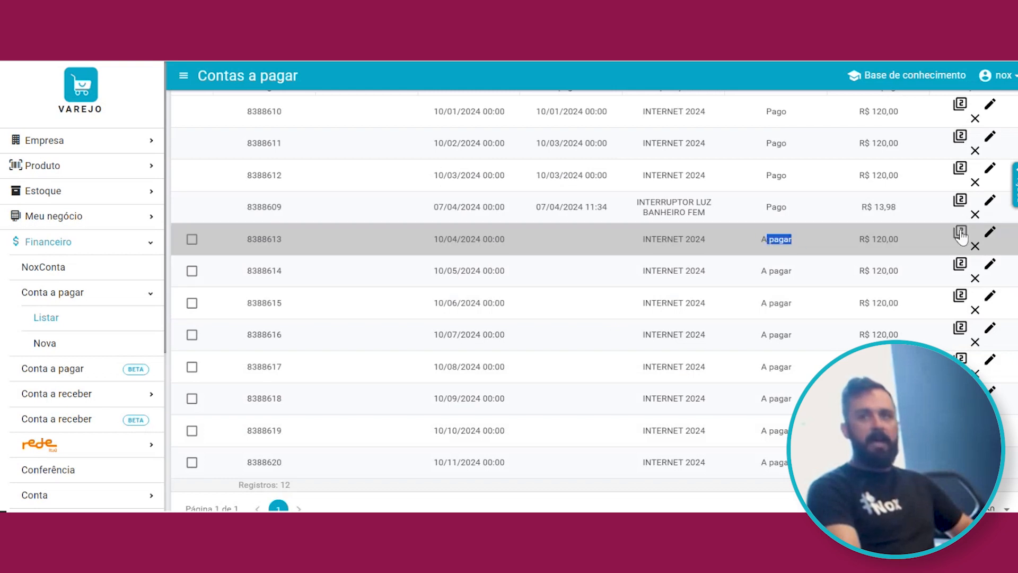
left_click(895, 241)
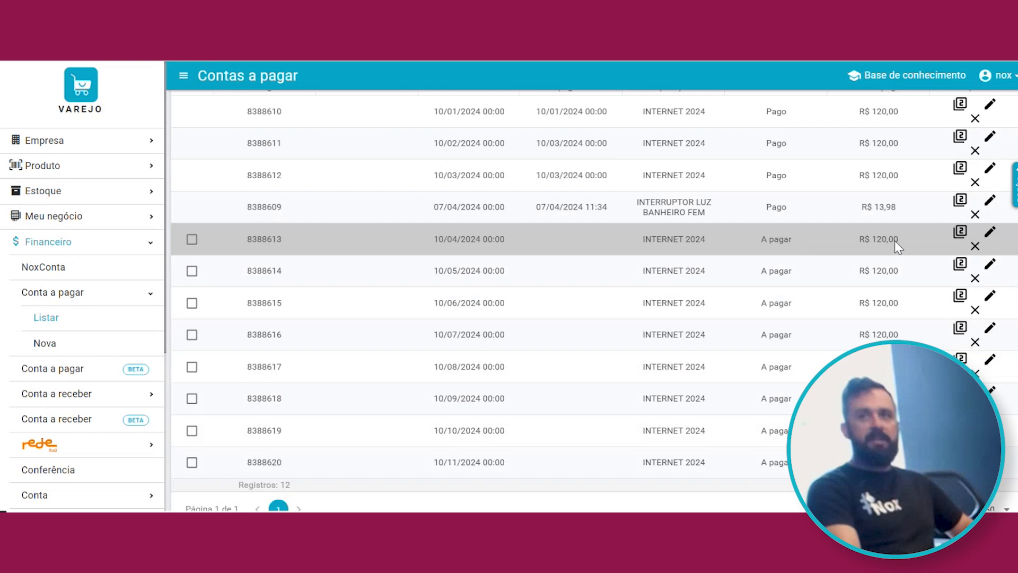
left_click(990, 234)
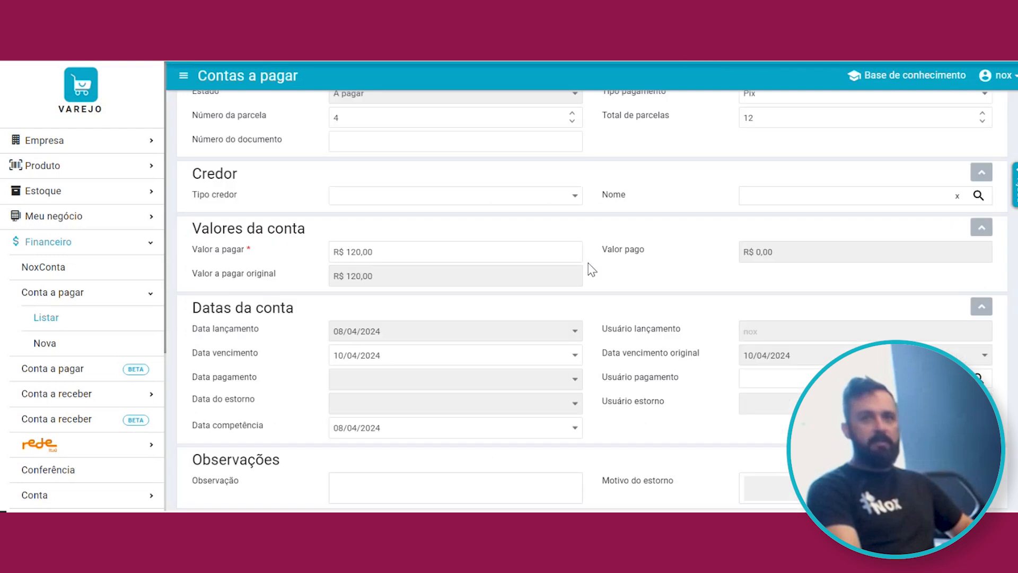
left_click(387, 251)
type("12978")
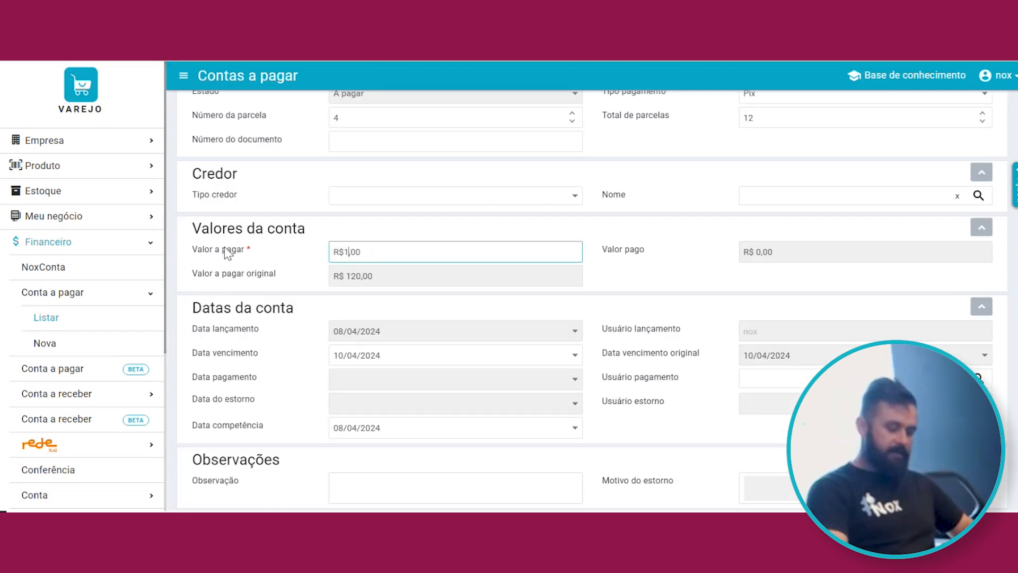
left_click(818, 341)
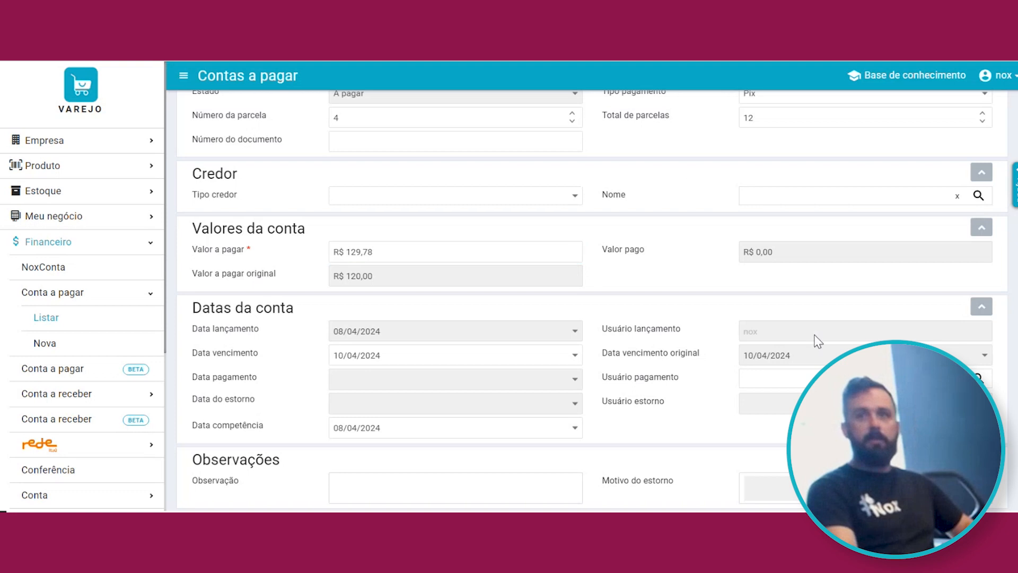
left_click(979, 356)
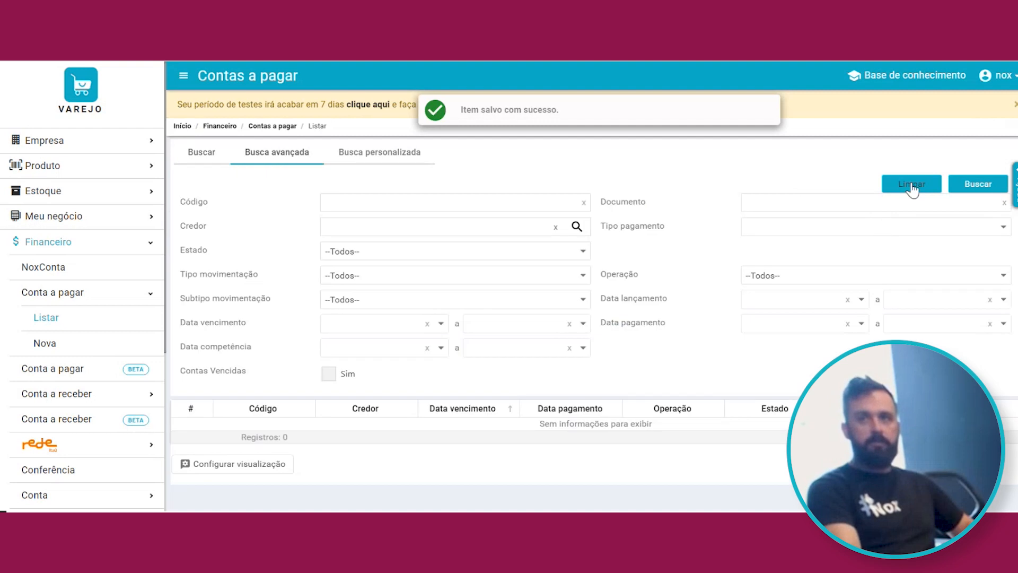
Step: List the bills again, duplicate the INTERNET 2024 bill due 10/04/2024, set the copy's Data vencimento to 10/04/2025 and save it
left_click(977, 187)
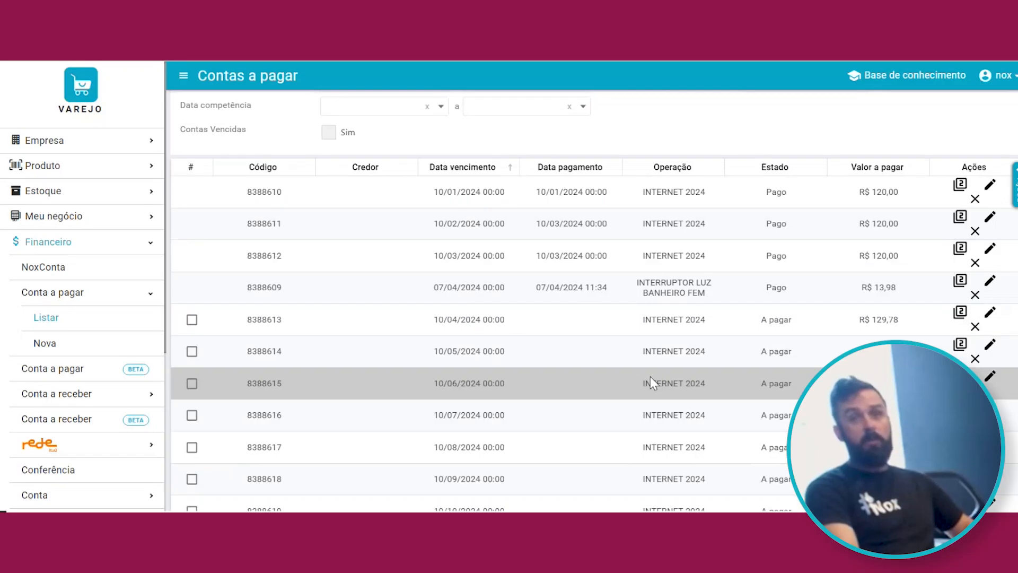
scroll(726, 285, "down", 2)
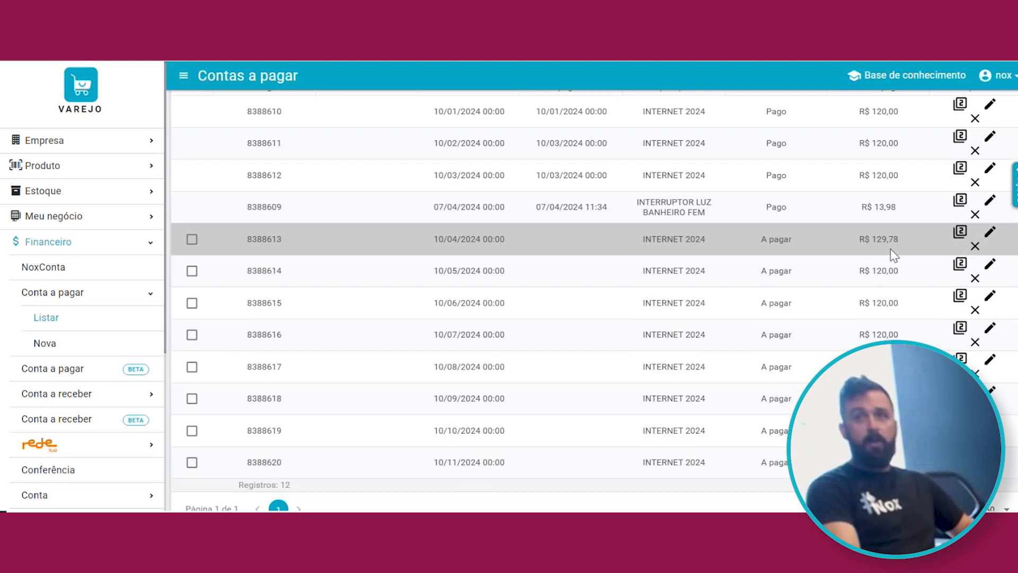
left_click(960, 234)
left_click(467, 361)
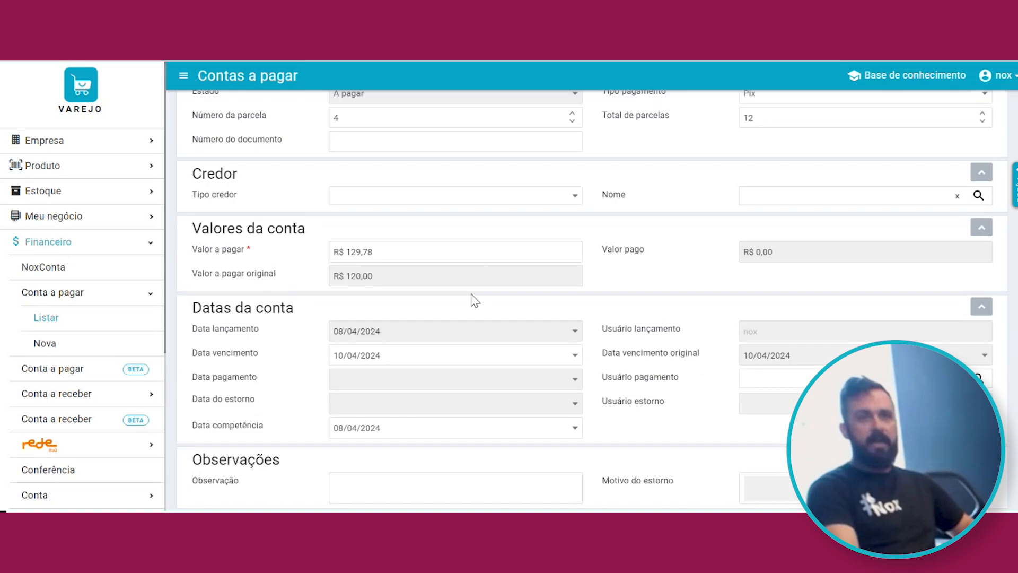
left_click(402, 355)
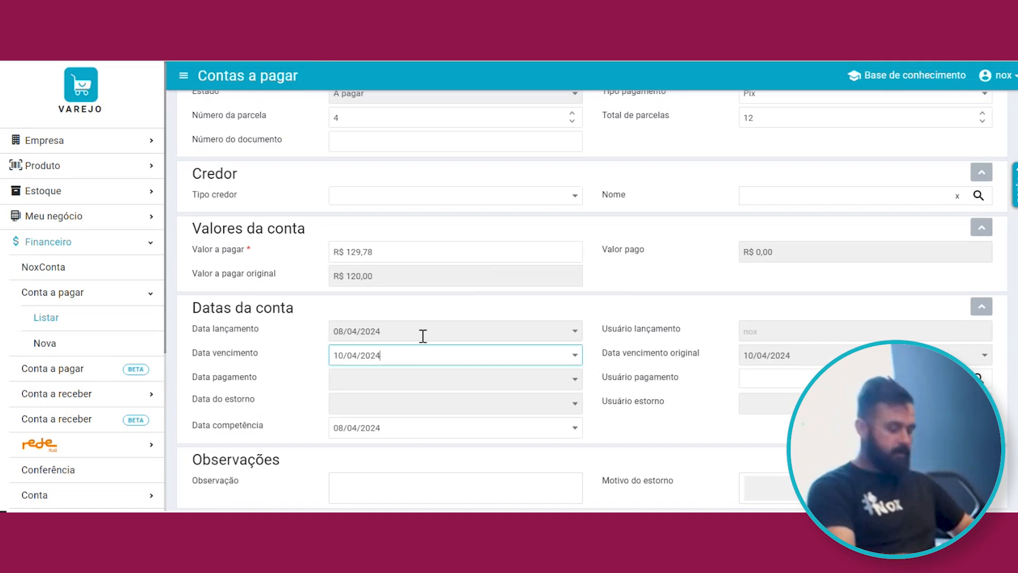
key("BackSpace")
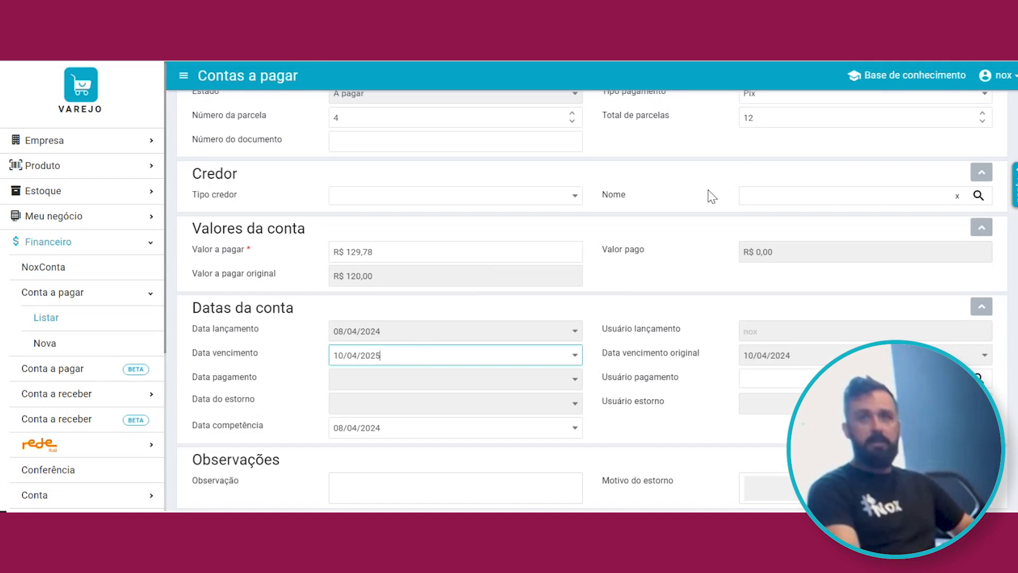
scroll(704, 196, "up", 3)
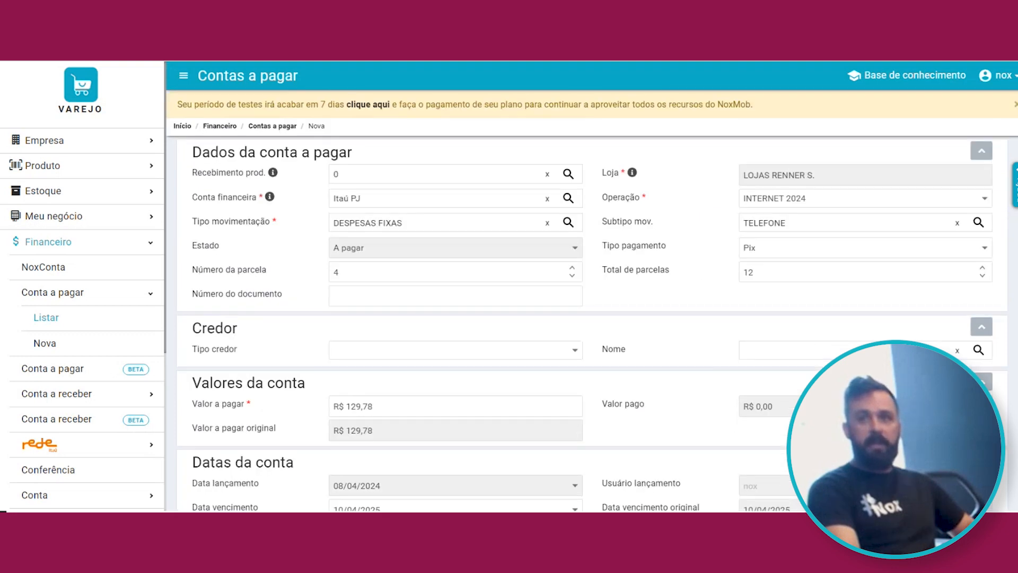
left_click(979, 357)
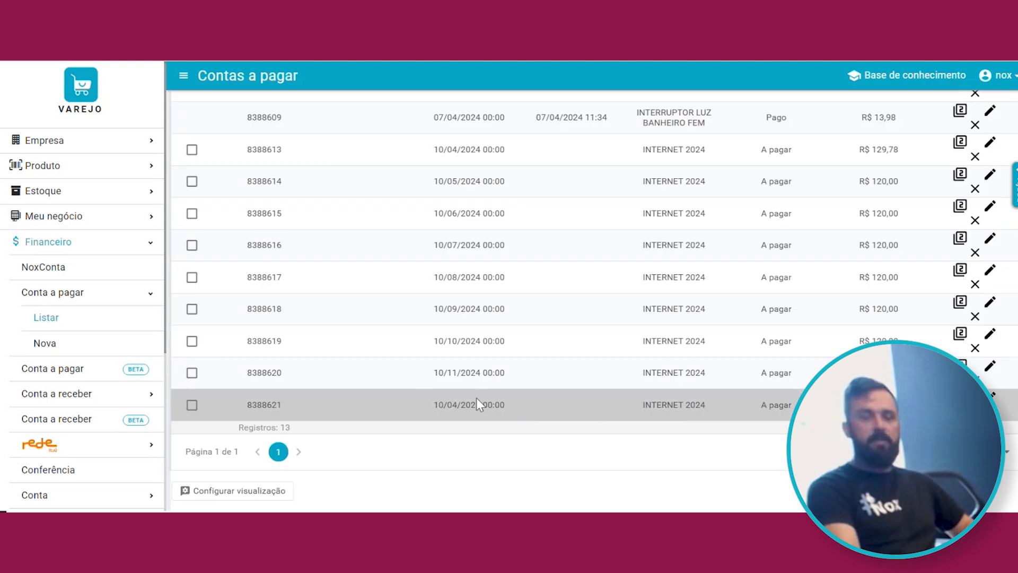
scroll(479, 398, "up", 5)
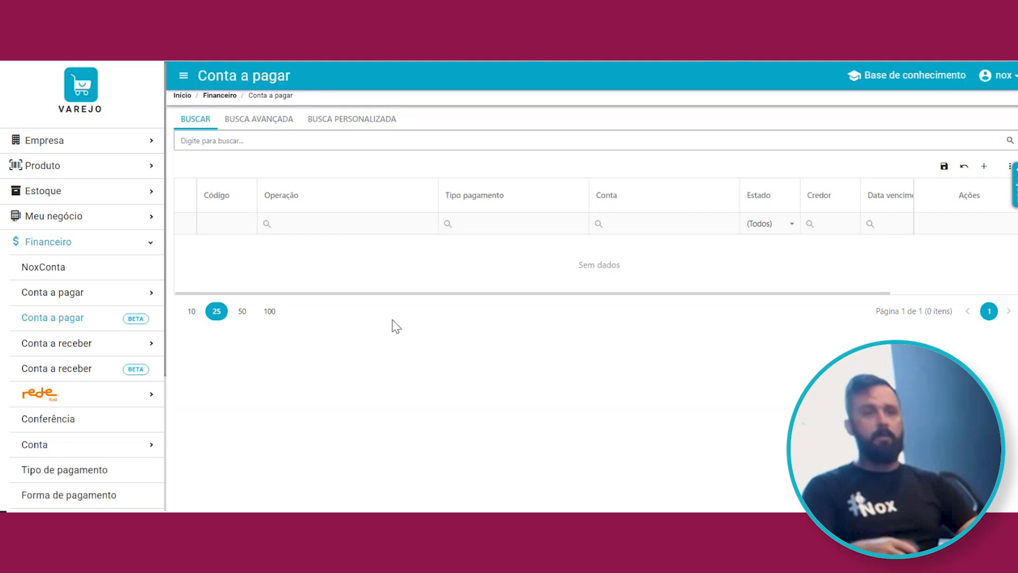
Step: Open the financial accounts list and examine the operation, date and value in the Itaú PJ account's statement
left_click(52, 444)
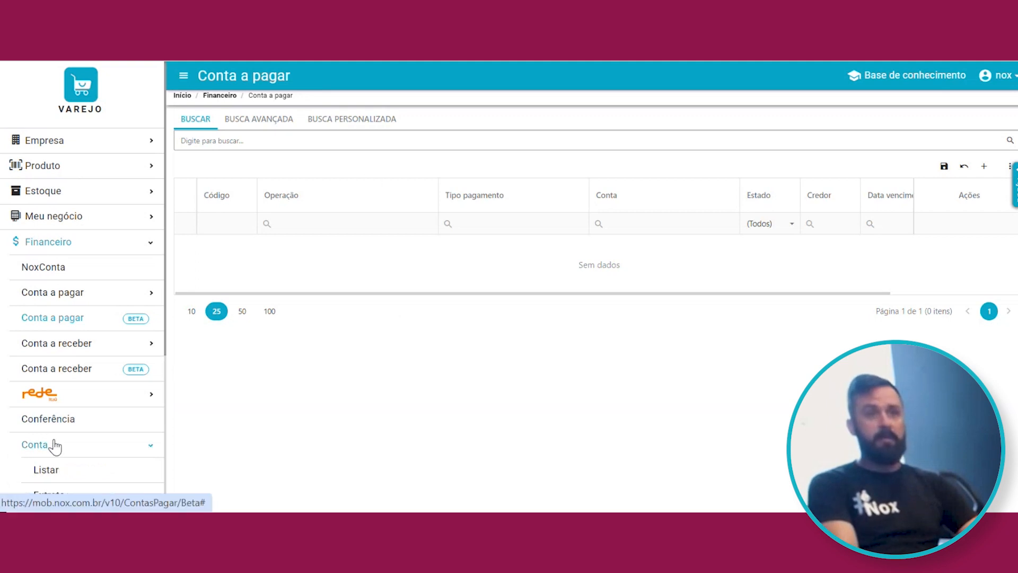
scroll(55, 454, "down", 2)
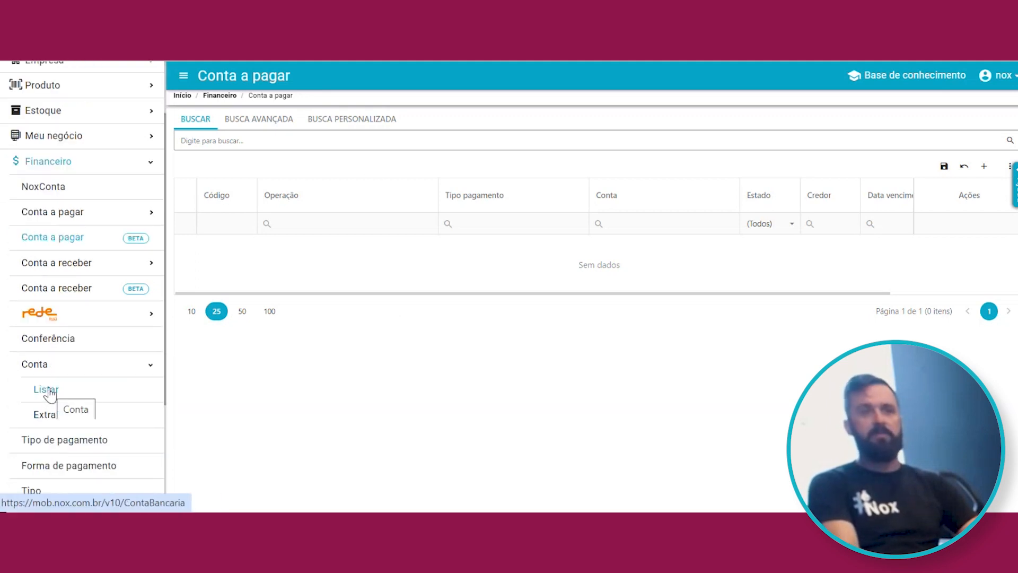
left_click(49, 393)
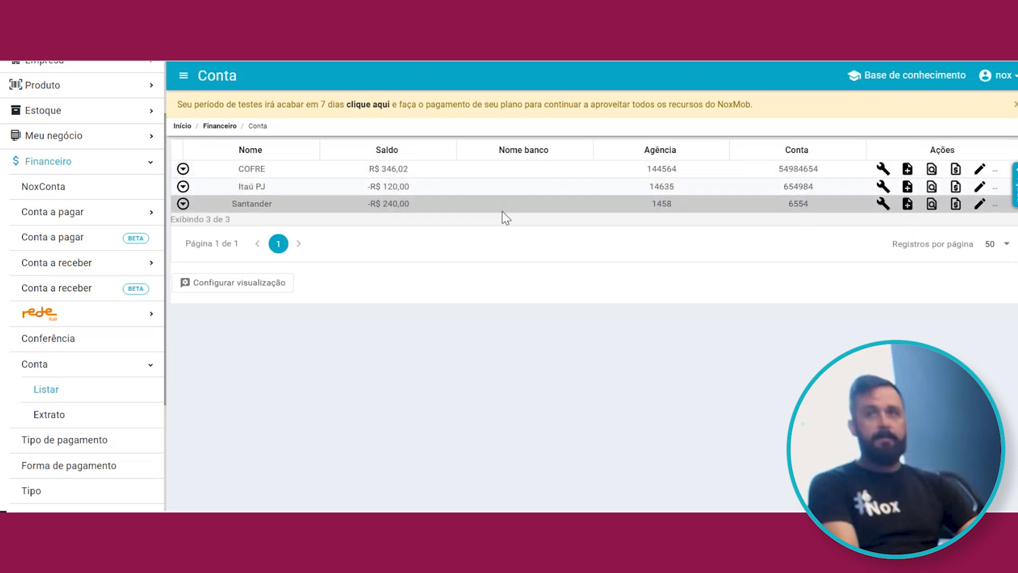
left_click(931, 188)
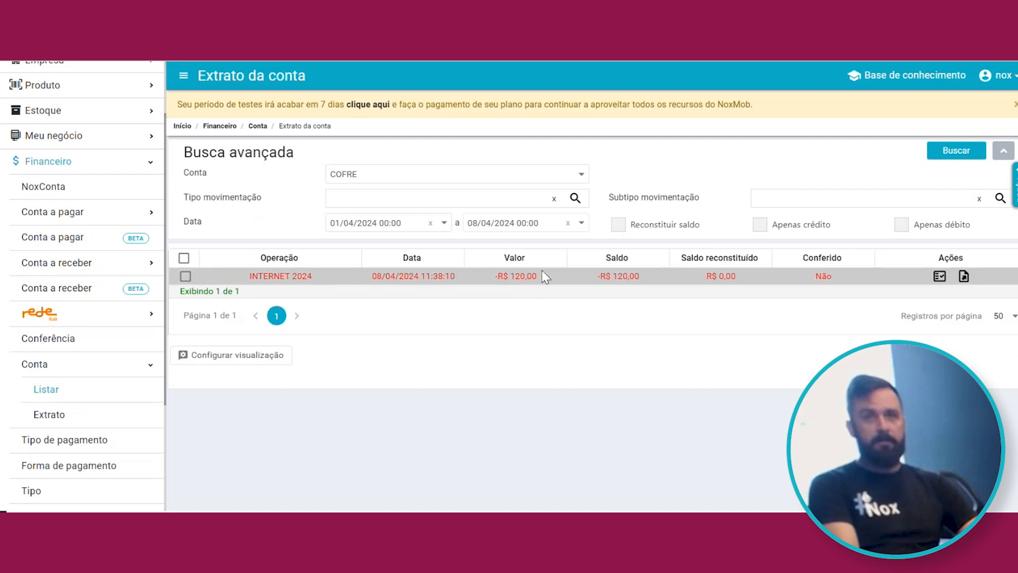
left_click_drag(311, 278, 247, 277)
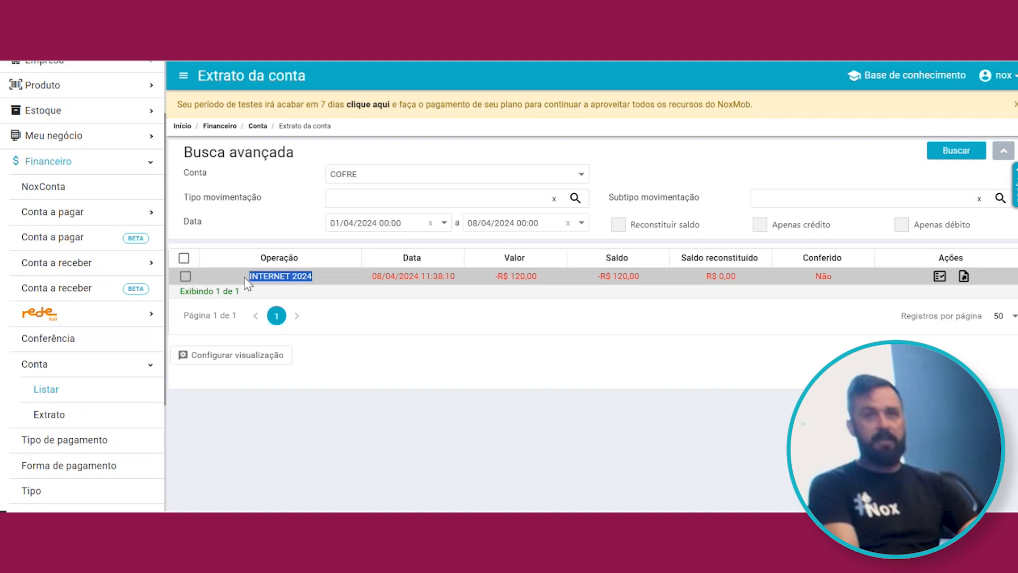
left_click_drag(457, 276, 361, 274)
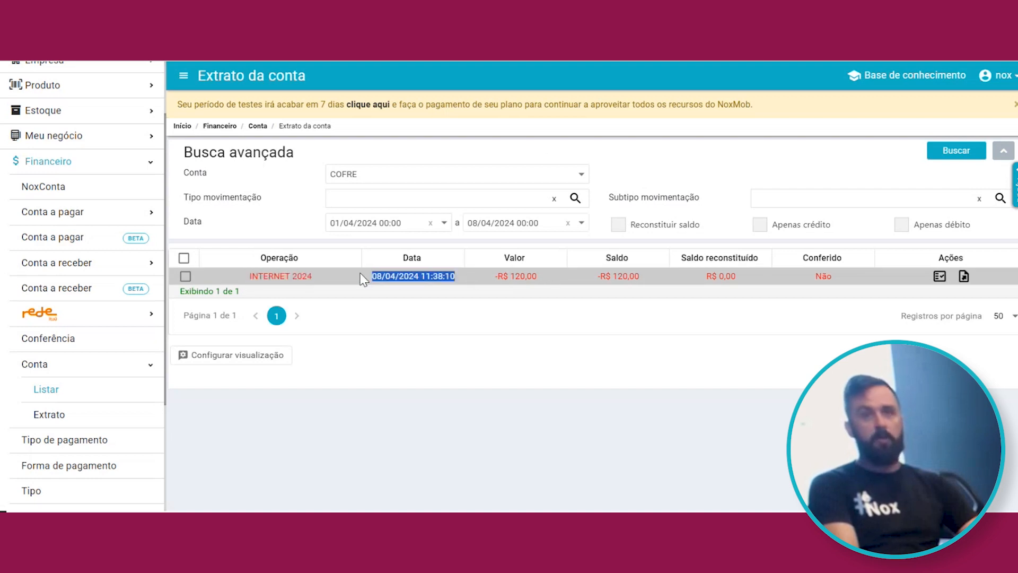
left_click_drag(551, 278, 496, 277)
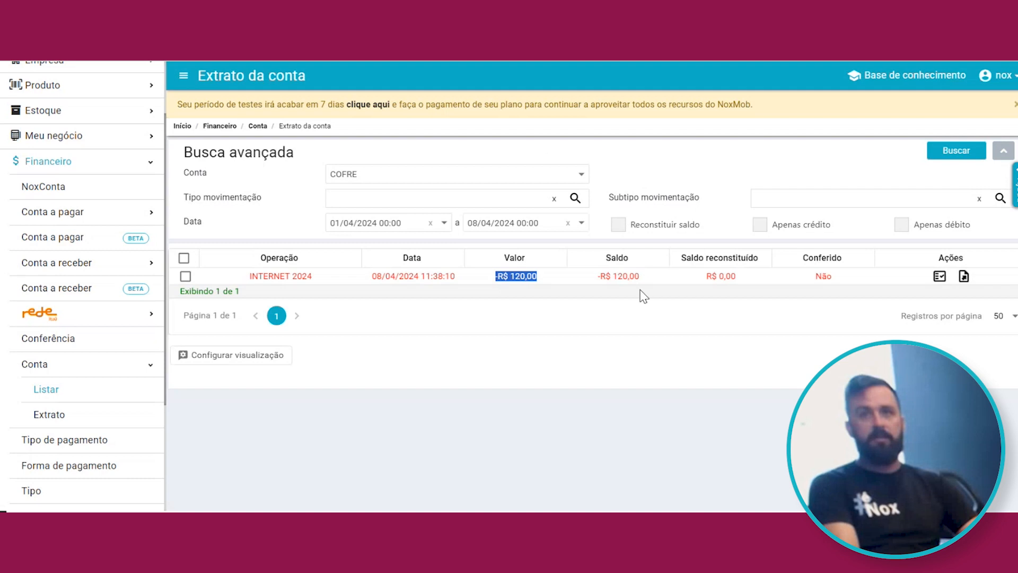
Step: View the Santander account's statement from the accounts list and switch the statement search to the COFRE account
left_click(44, 391)
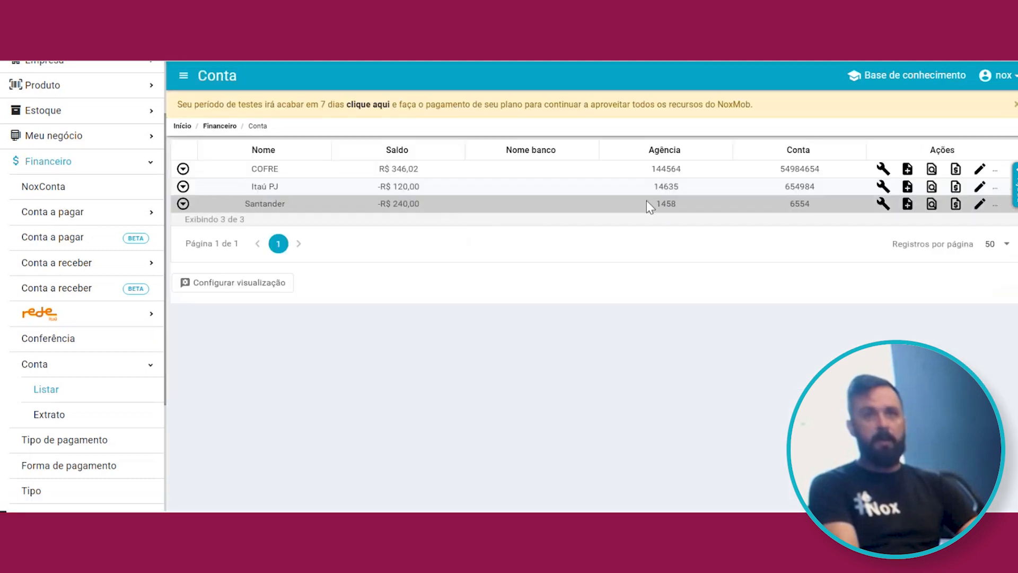
left_click(930, 207)
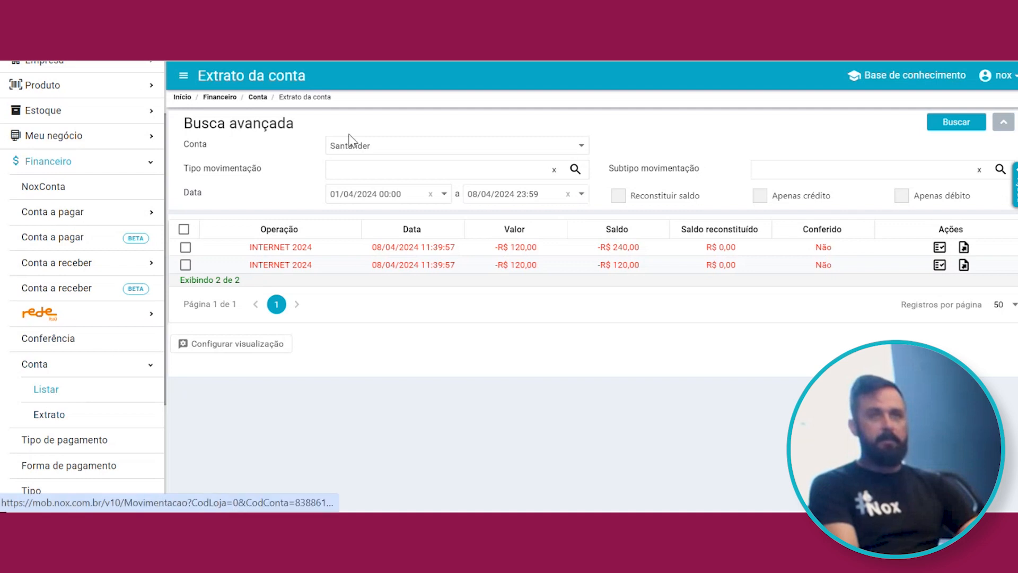
left_click(376, 148)
left_click(373, 166)
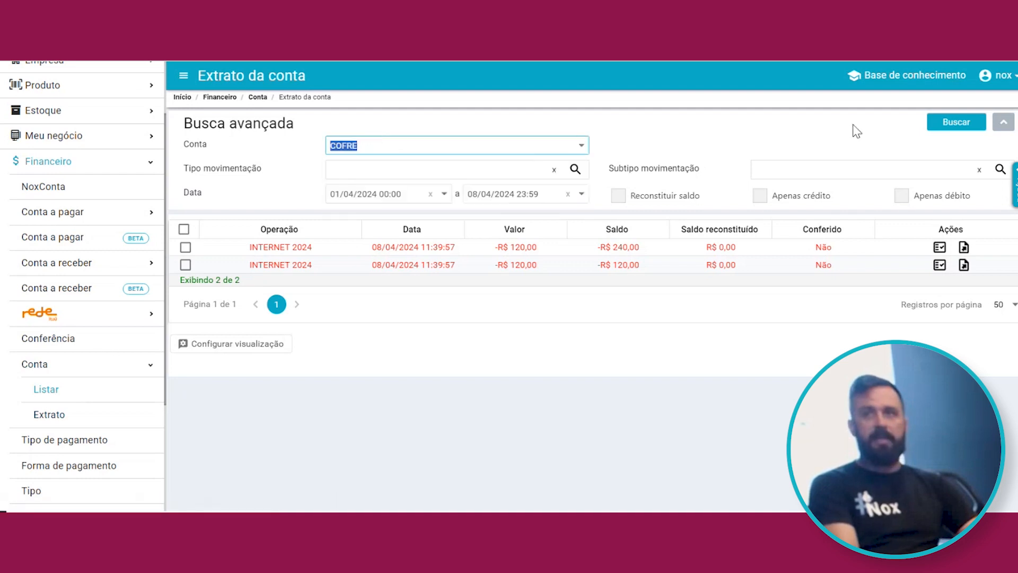
left_click(956, 122)
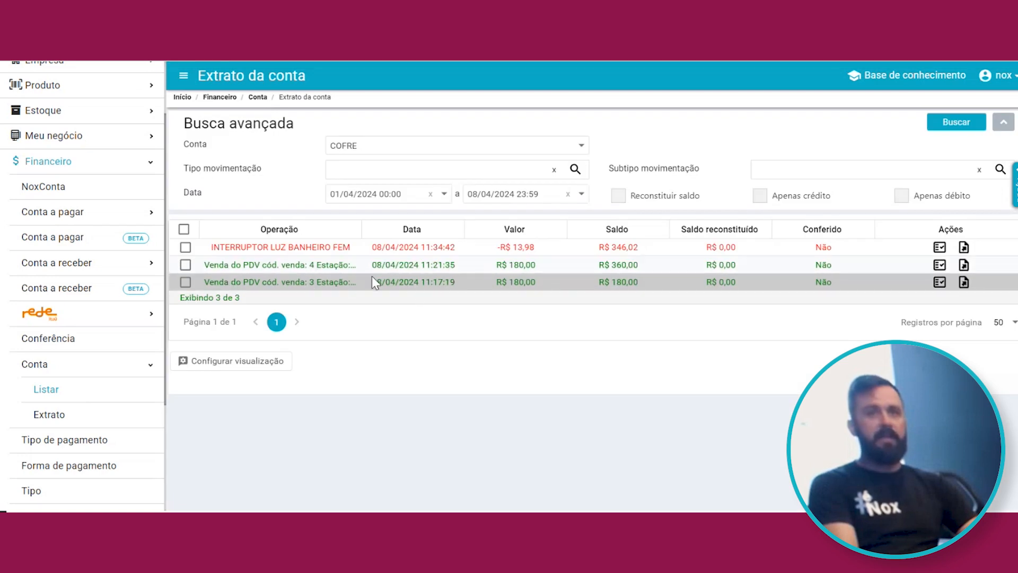
Step: Examine the values and running balances of the PDV sales and the INTERRUPTOR LUZ BANHEIRO FEM payment in the COFRE statement
left_click_drag(536, 282, 493, 266)
left_click_drag(642, 265, 597, 266)
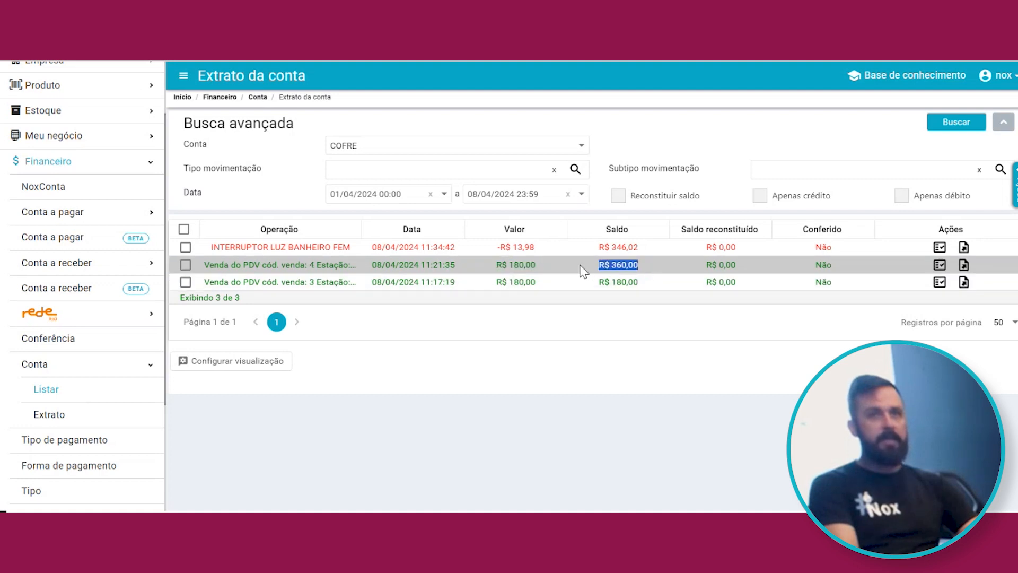
left_click_drag(536, 247, 492, 251)
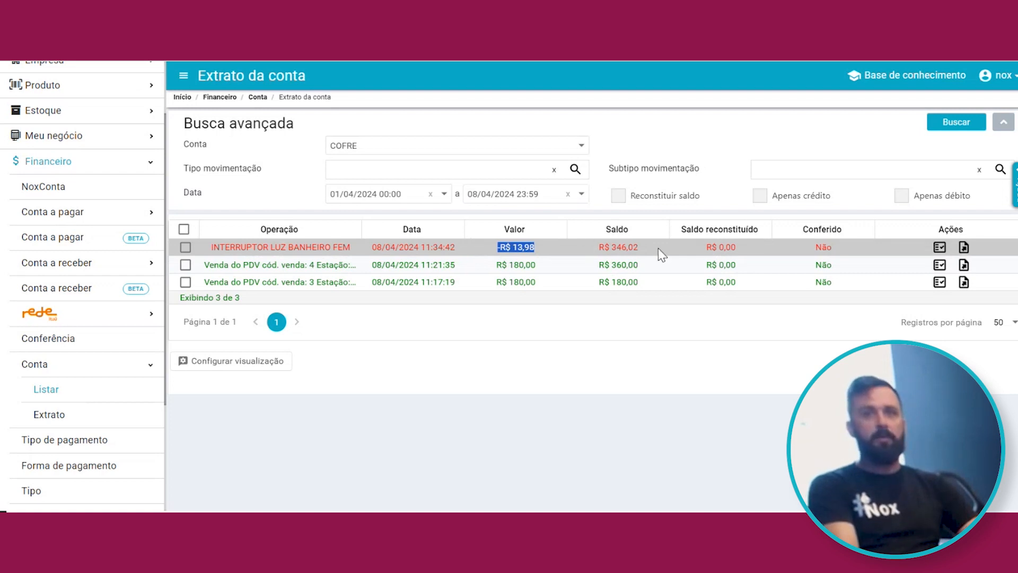
left_click_drag(657, 248, 539, 255)
left_click(604, 264)
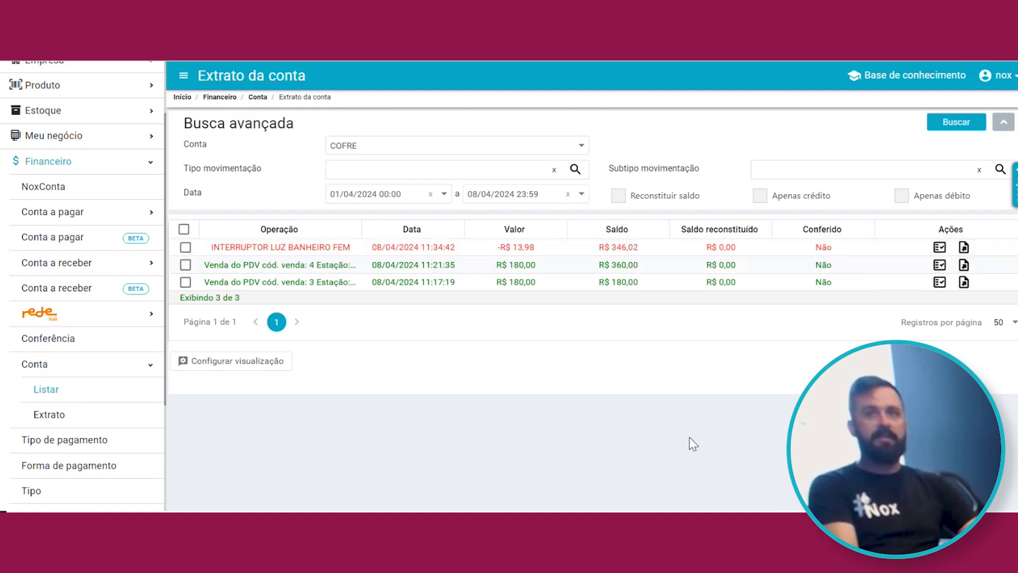